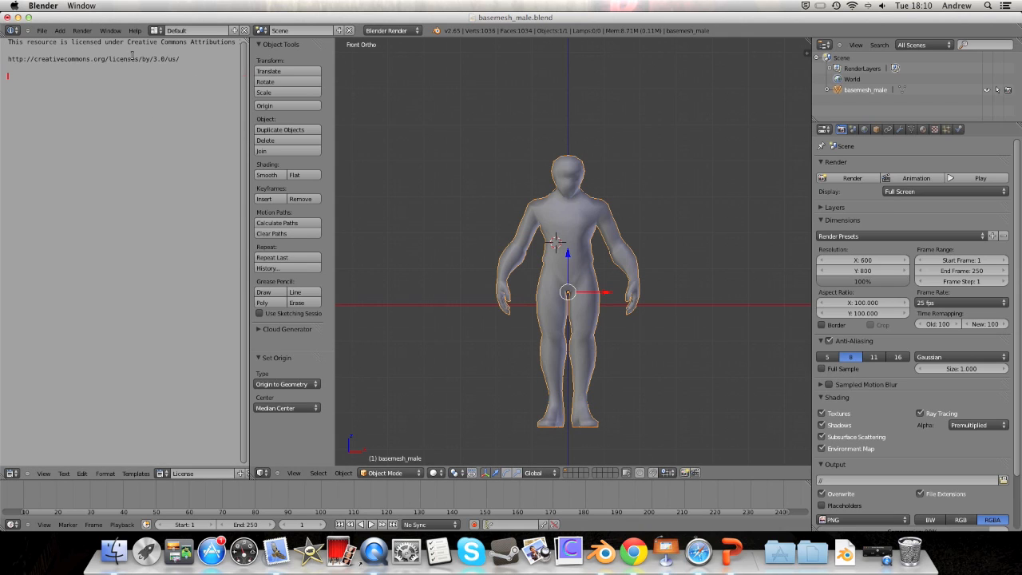
Step: Join the license Text Editor area into the 3D viewport so the view fills that space
right_click(248, 93)
click(239, 102)
click(174, 126)
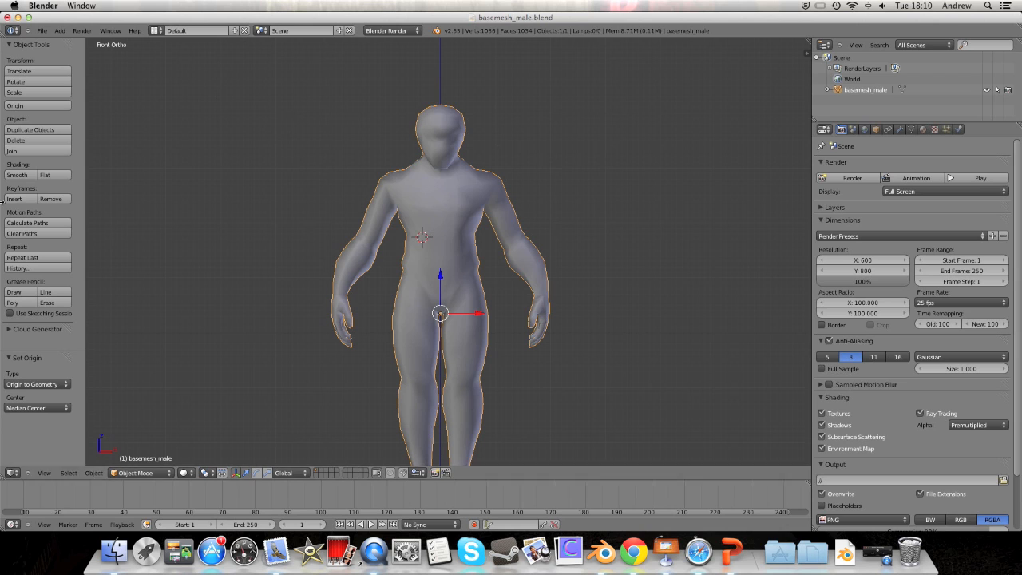
Step: Make the timeline taller, widen the 3D view against the Properties panel, and show the N side panel
drag(364, 479, 365, 426)
scroll(375, 500, down, 3)
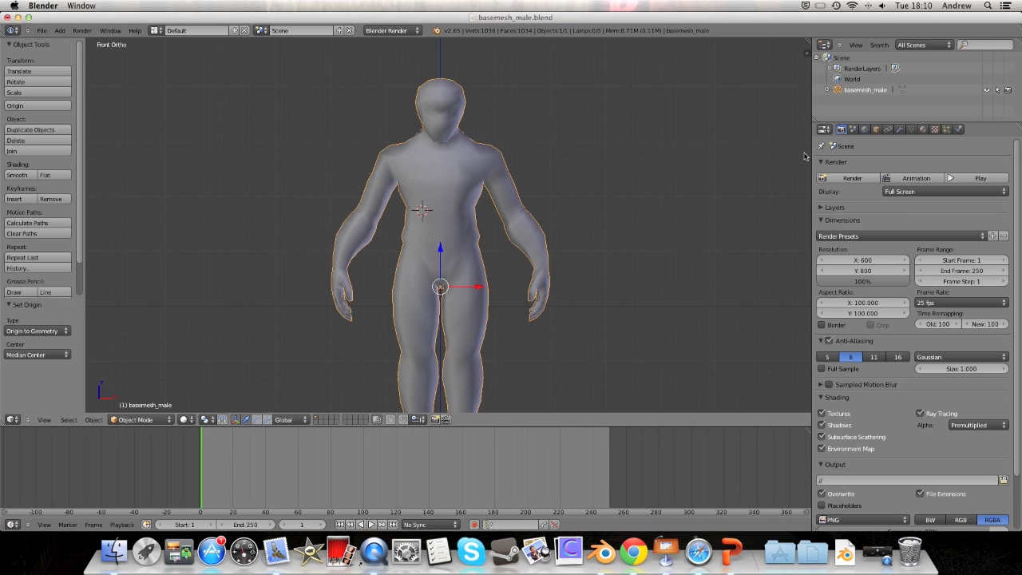
drag(811, 154, 879, 152)
key(n)
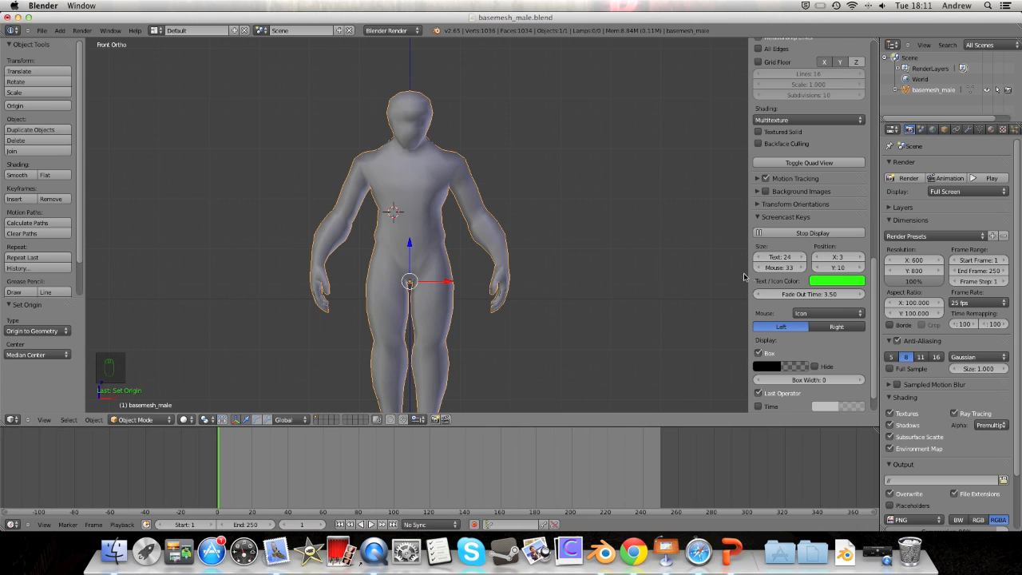
Step: Orbit to a near-front view and apply Origin to Geometry on basemesh_male
scroll(797, 355, down, 2)
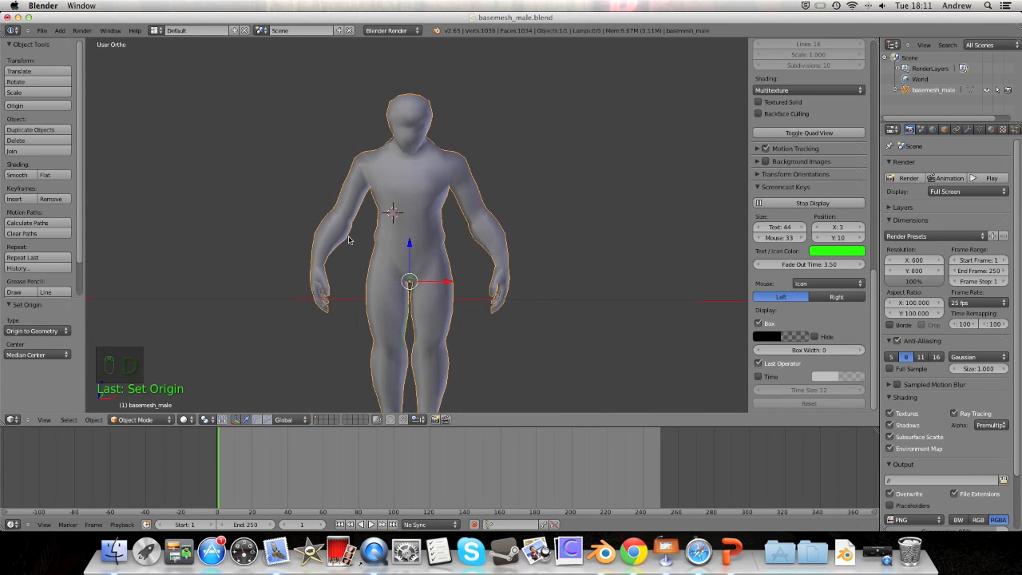
middle_drag(390, 210, 335, 209)
mouse_move(487, 211)
middle_down()
mouse_move(423, 240)
mouse_move(479, 208)
middle_up()
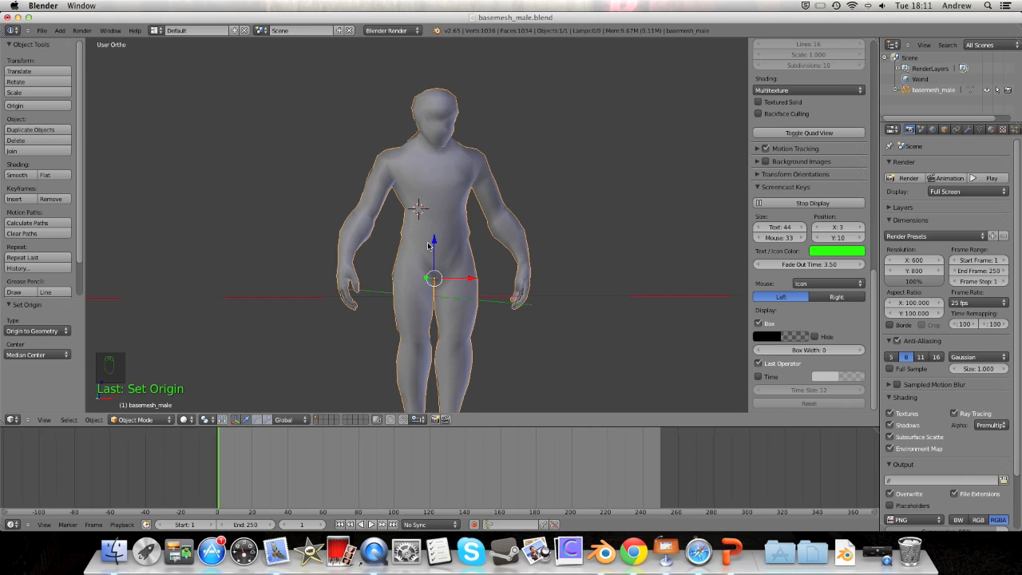
key(ctrl+alt+shift+c)
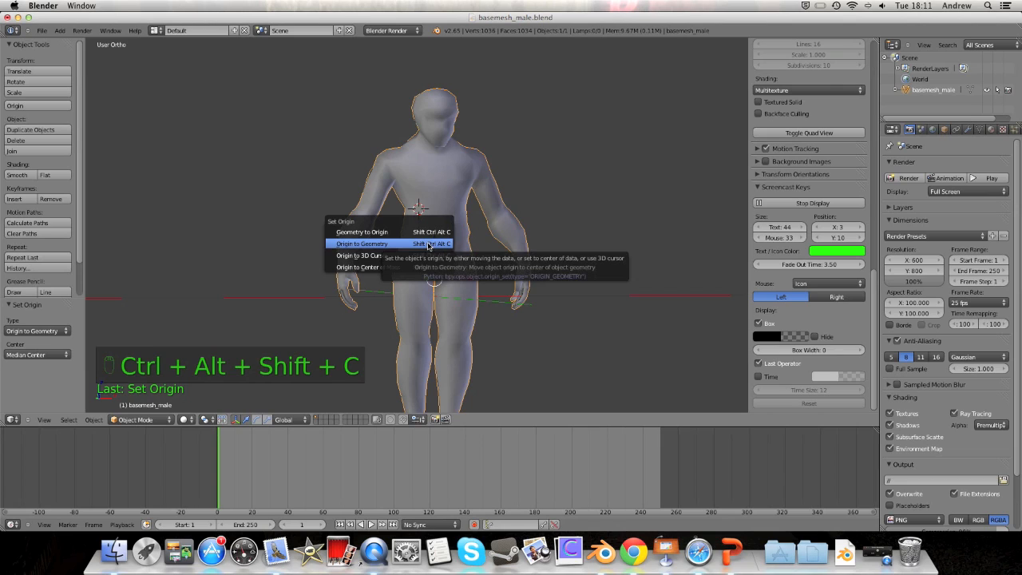
click(369, 244)
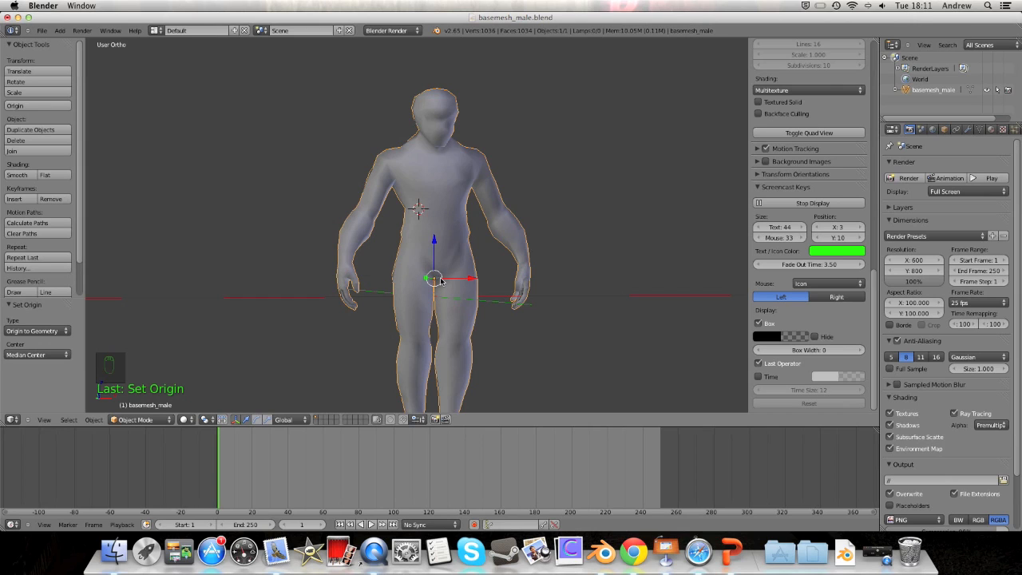
scroll(437, 261, down, 2)
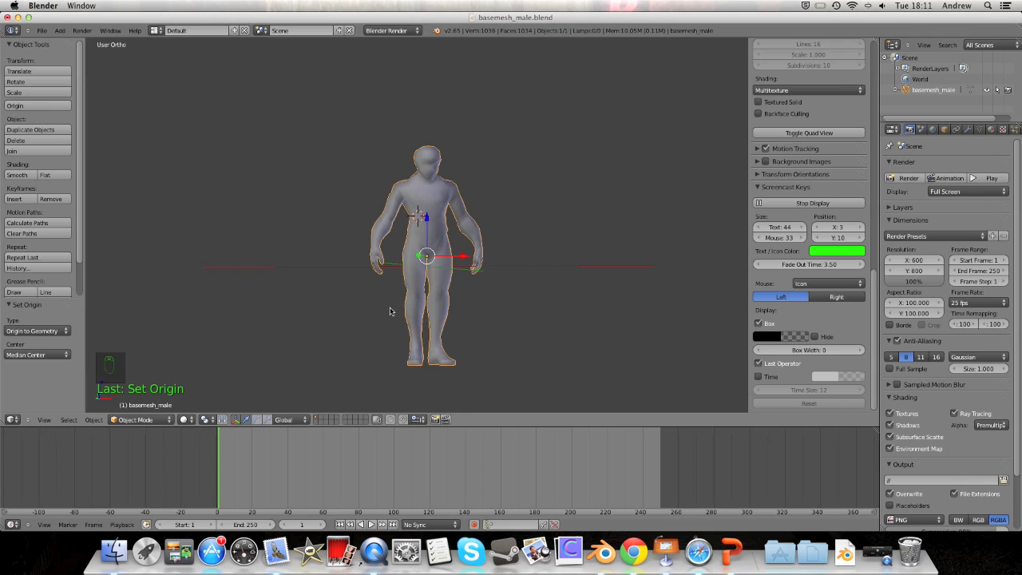
Step: Switch basemesh_male into Edit Mode from the header mode menu
click(163, 420)
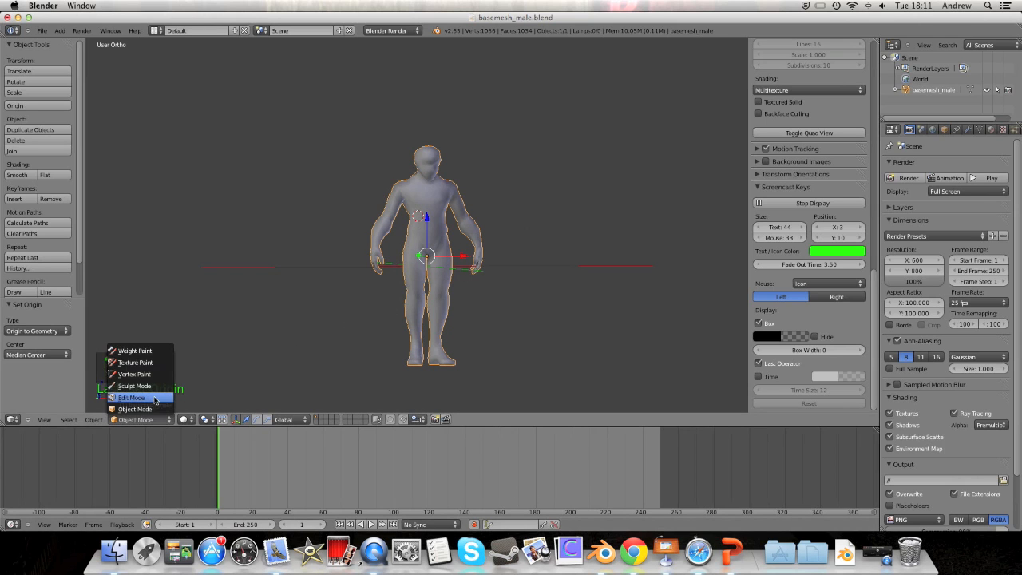
click(155, 399)
scroll(413, 269, up, 6)
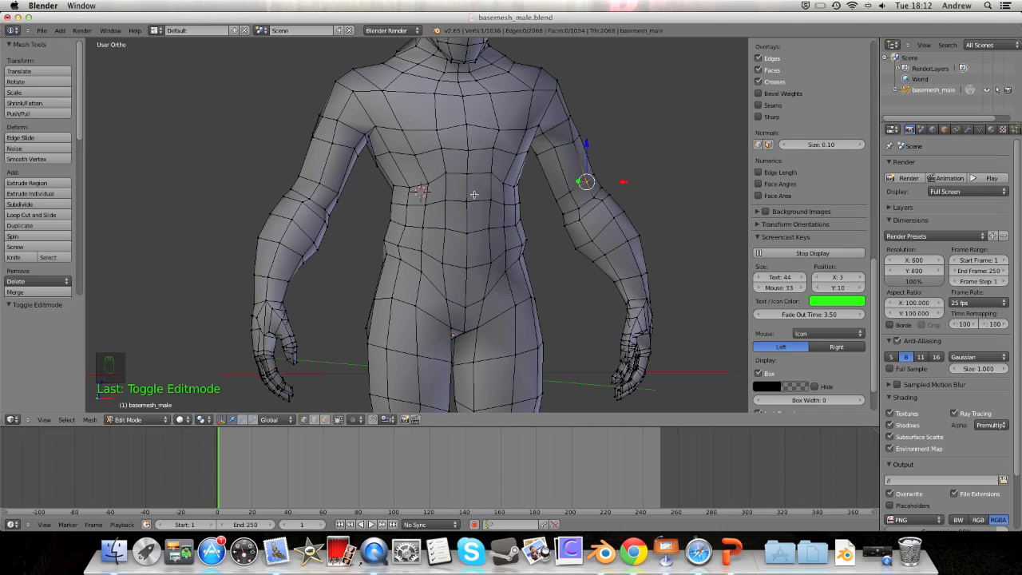
Step: Frame the torso and Alt-select the edge loop around the waist
shift+middle_drag(498, 283, 482, 261)
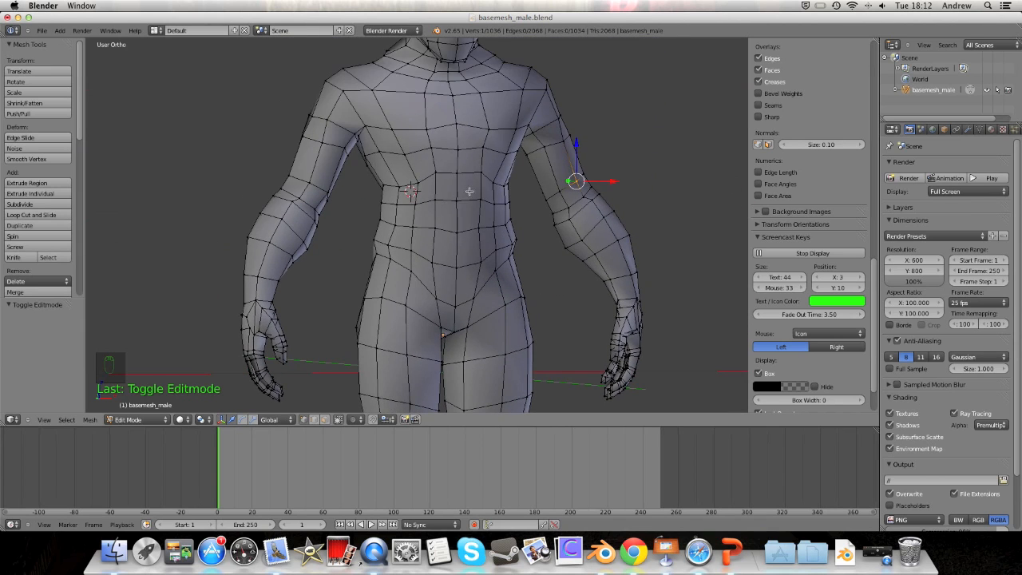
shift+middle_drag(470, 192, 472, 200)
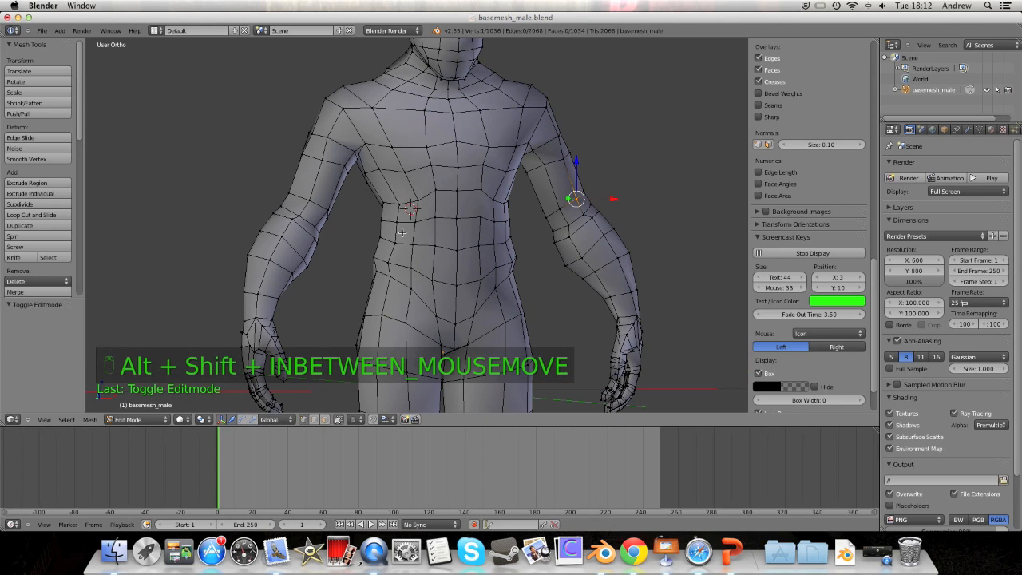
right_click(382, 217)
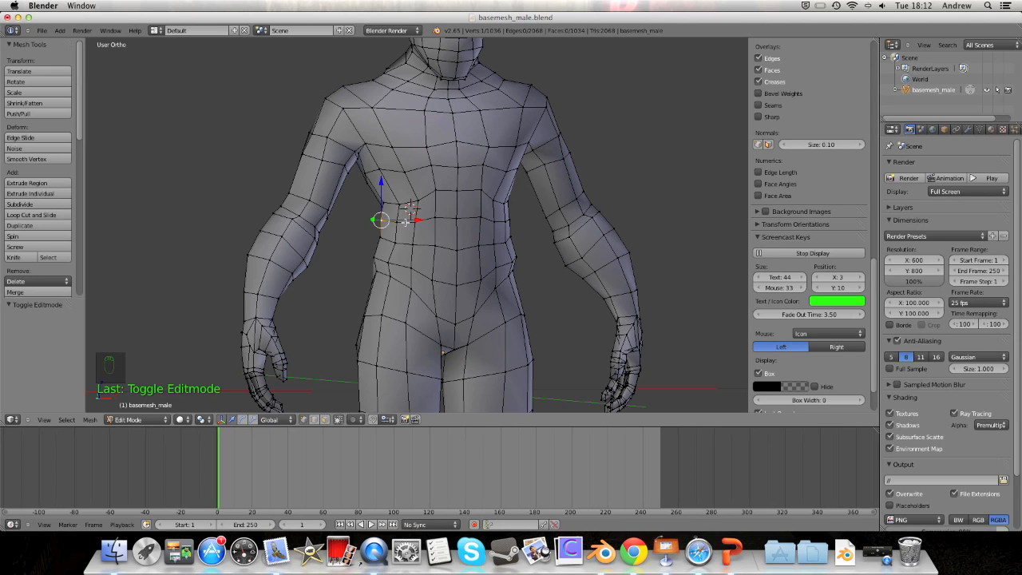
alt+right_click(406, 222)
mouse_move(440, 206)
middle_down()
mouse_move(451, 207)
mouse_move(440, 206)
mouse_move(450, 222)
middle_up()
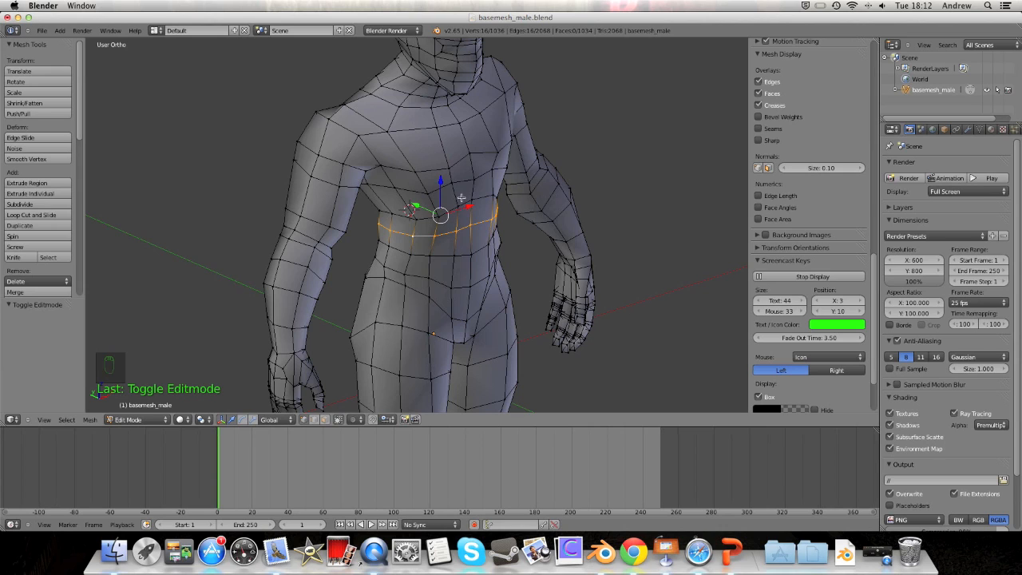
Step: Snap the 3D cursor to the selected waist loop, then return basemesh_male to Object Mode
key(shift+s)
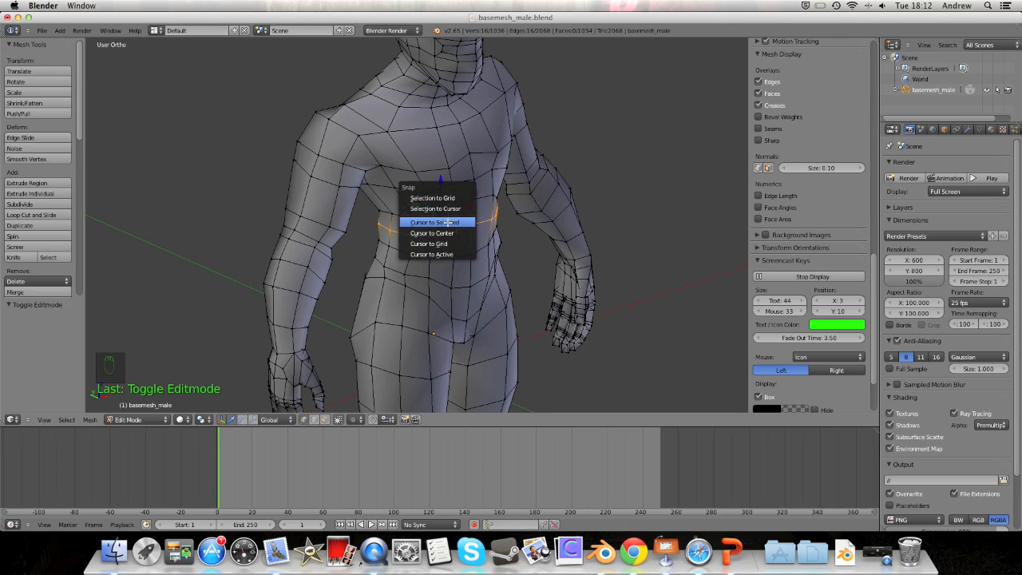
click(448, 222)
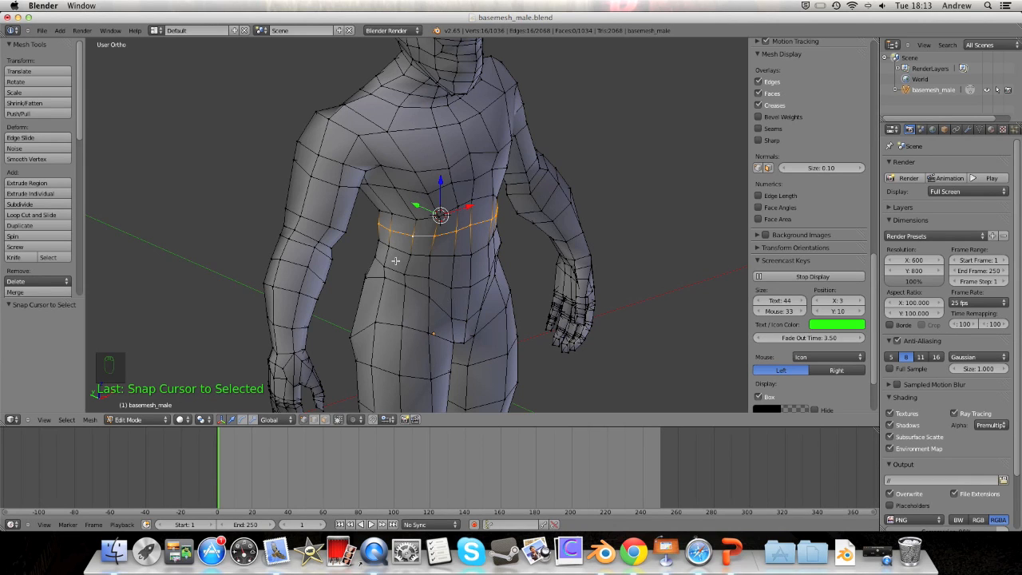
click(147, 418)
click(132, 409)
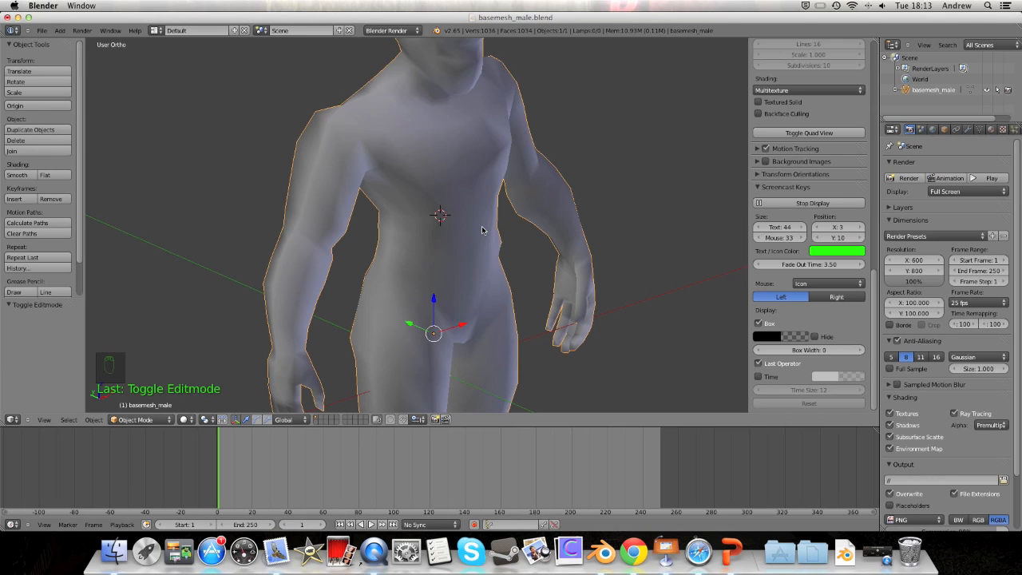
key(ctrl+alt+shift+c)
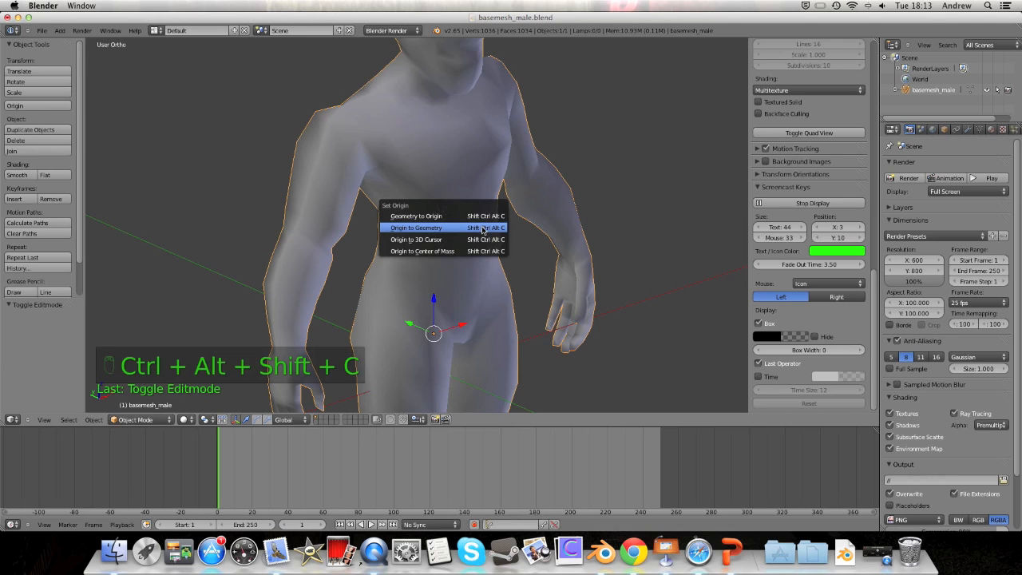
Step: Apply Origin to 3D Cursor, then test the waist pivot with a cancelled rotation
click(425, 240)
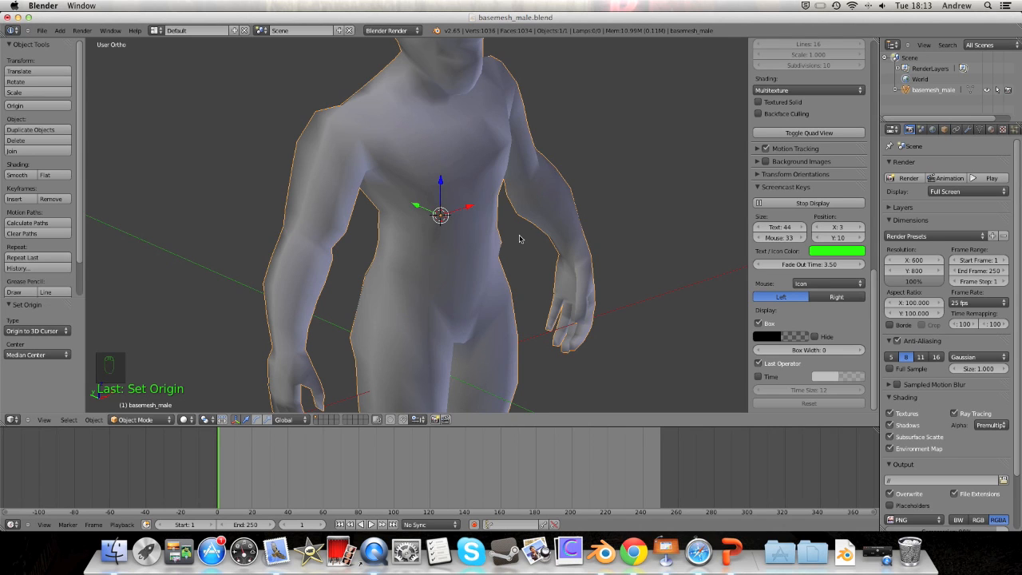
key(r)
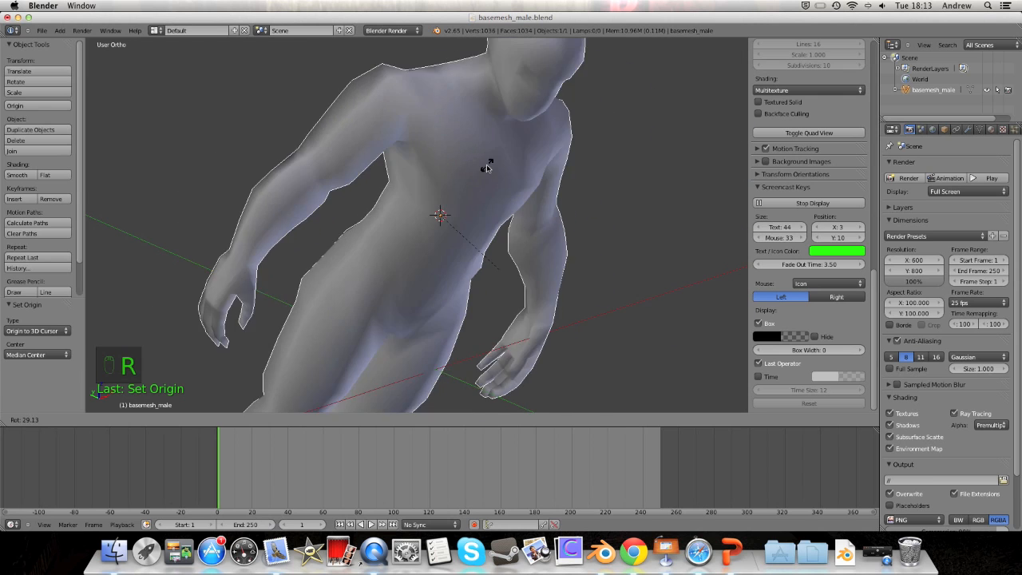
right_click(294, 158)
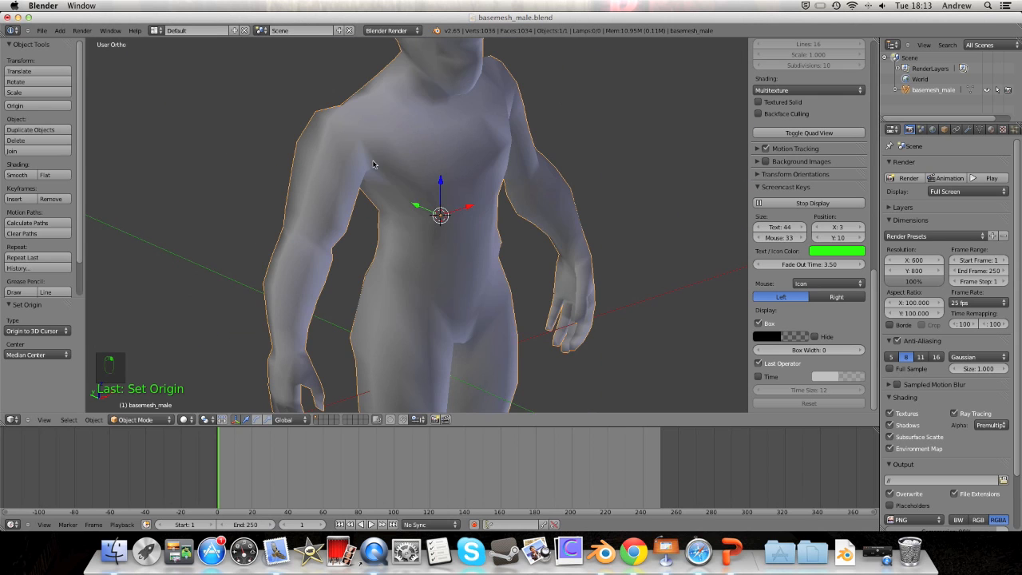
scroll(431, 207, down, 7)
scroll(479, 229, up, 3)
middle_drag(511, 228, 479, 217)
middle_drag(503, 250, 482, 231)
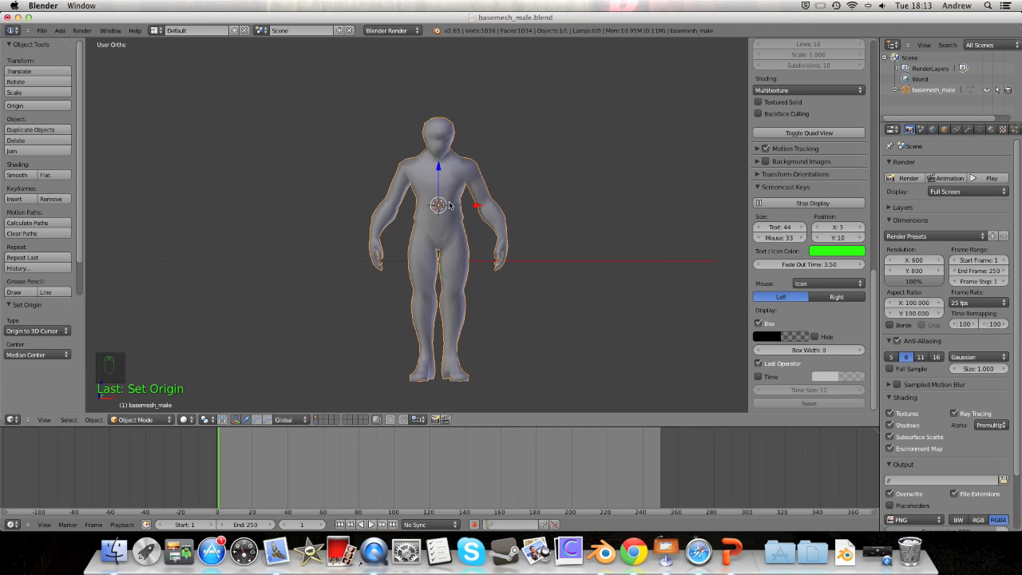
middle_drag(401, 298, 389, 300)
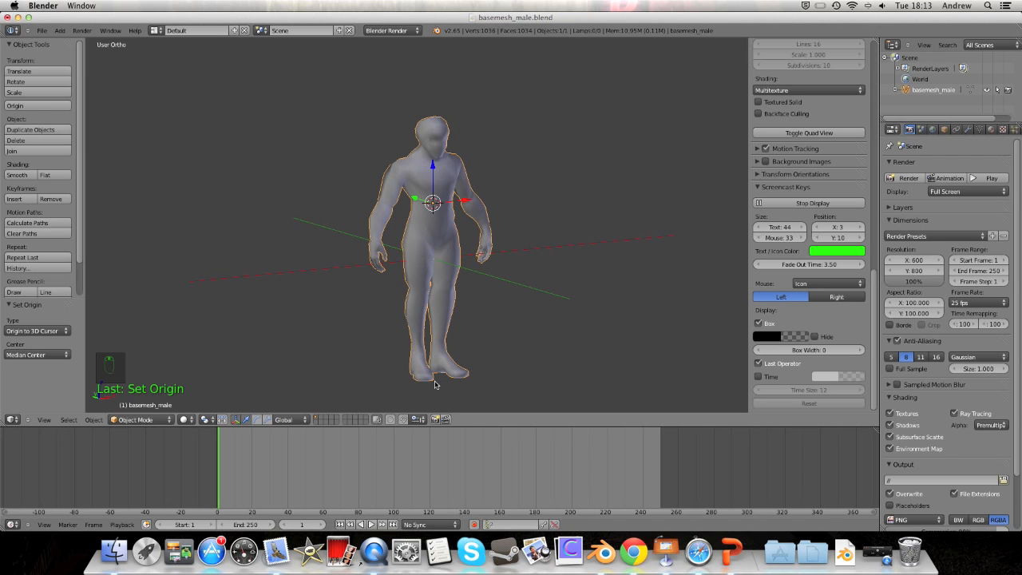
middle_drag(435, 384, 436, 383)
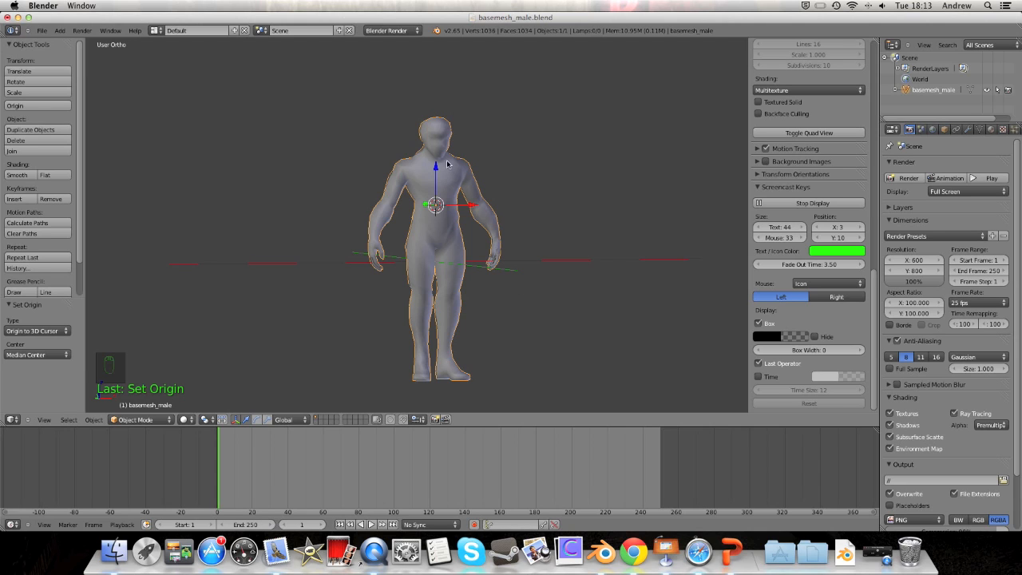
Step: Switch basemesh_male back into Edit Mode and zoom in close on the waist
click(137, 420)
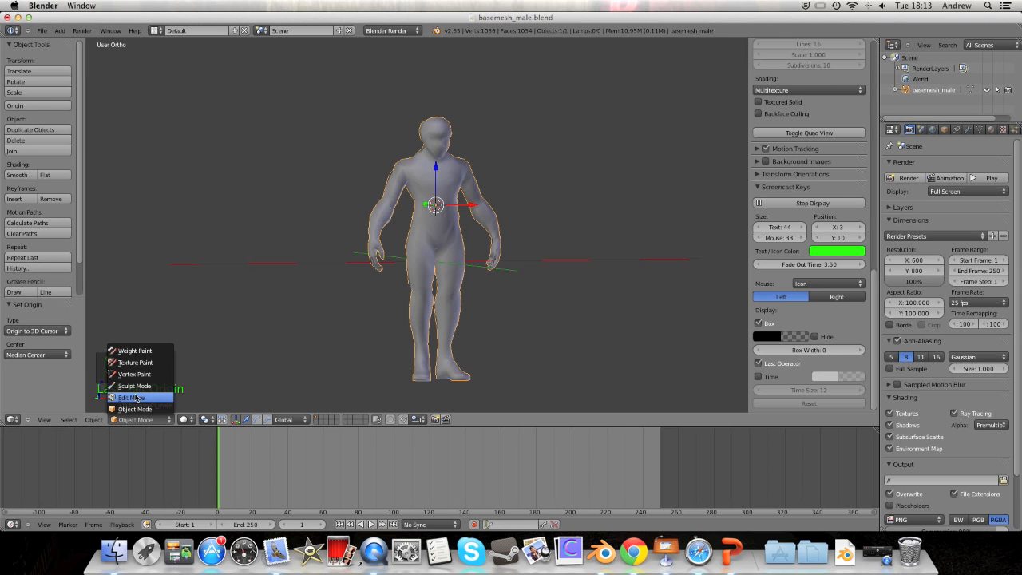
click(138, 397)
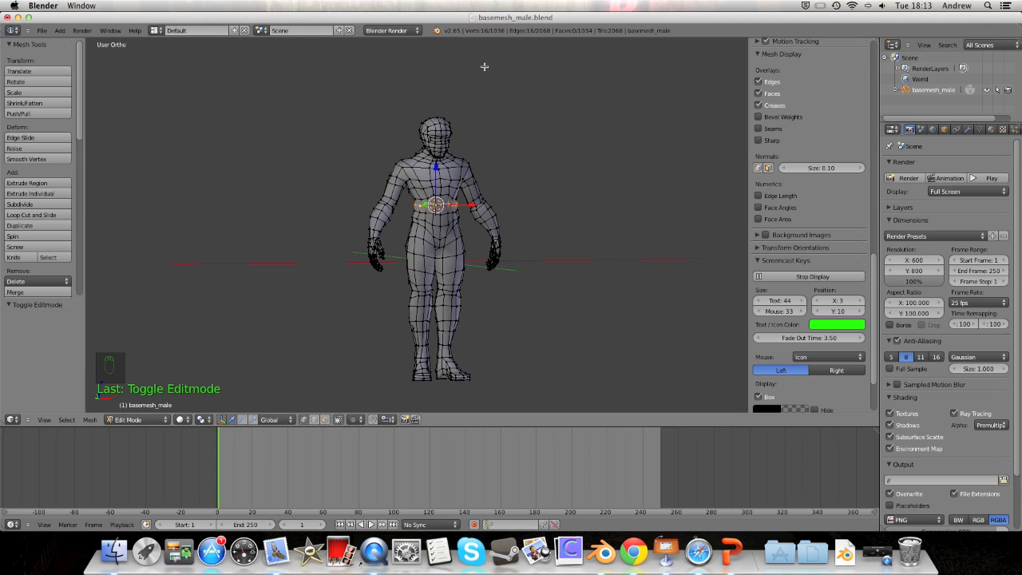
scroll(482, 82, up, 5)
middle_drag(557, 180, 448, 243)
middle_drag(446, 223, 466, 250)
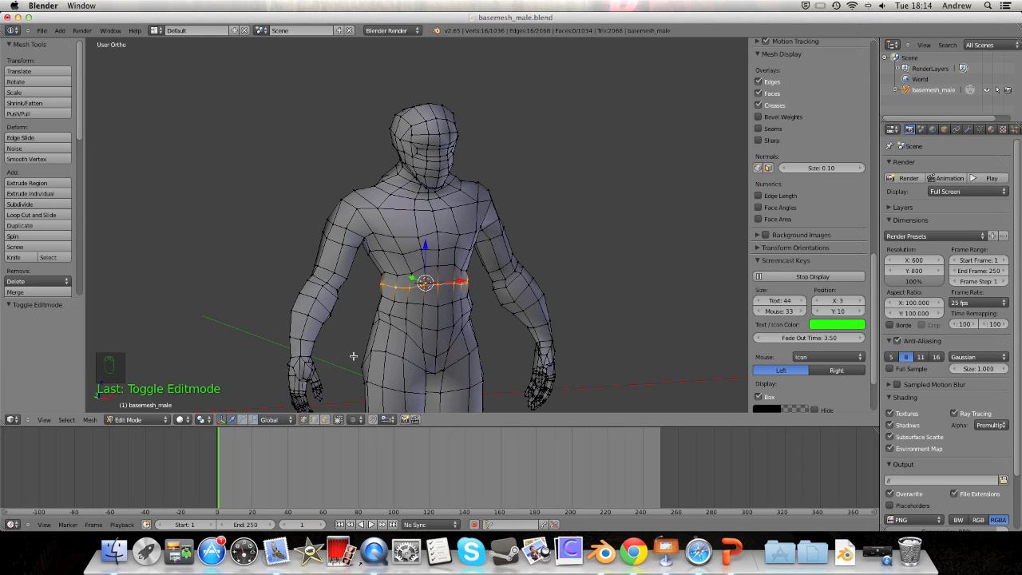
scroll(354, 355, down, 6)
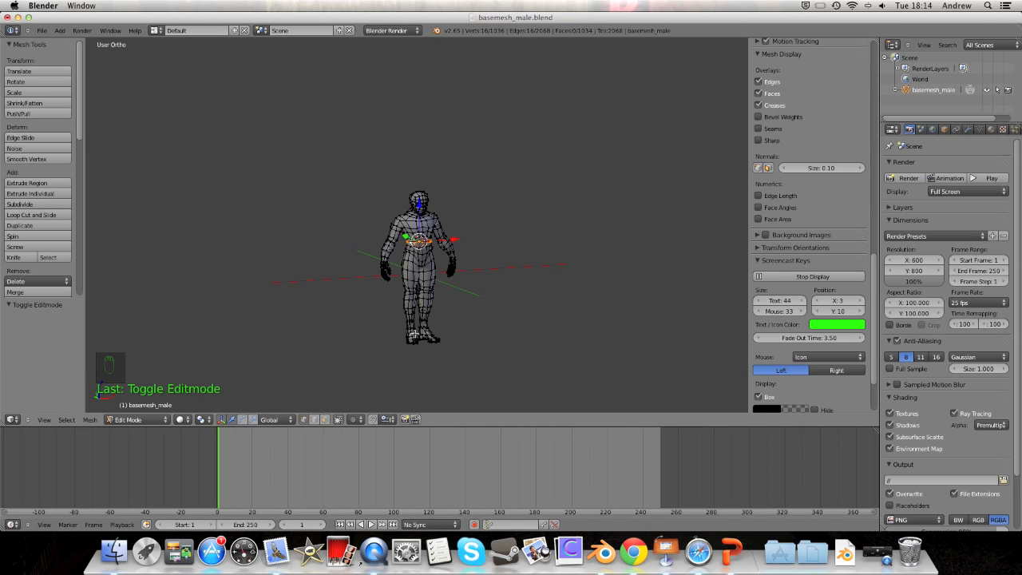
scroll(415, 334, up, 3)
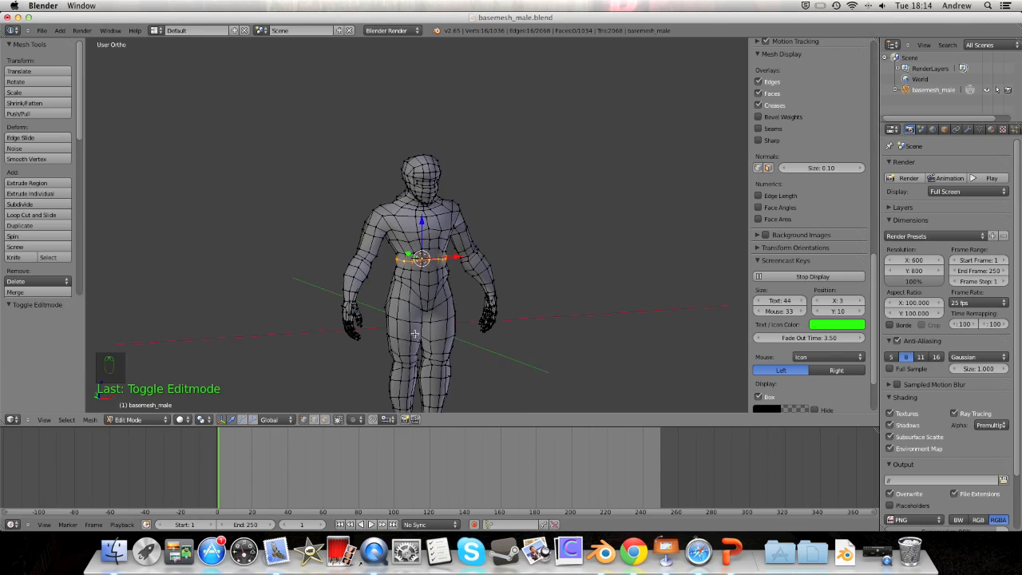
scroll(434, 253, up, 2)
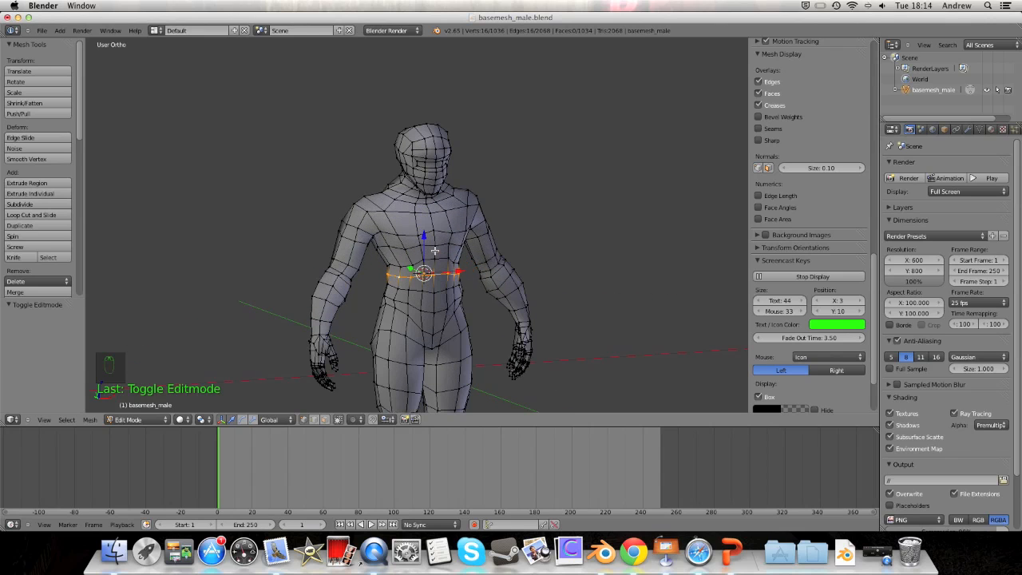
scroll(295, 447, up, 2)
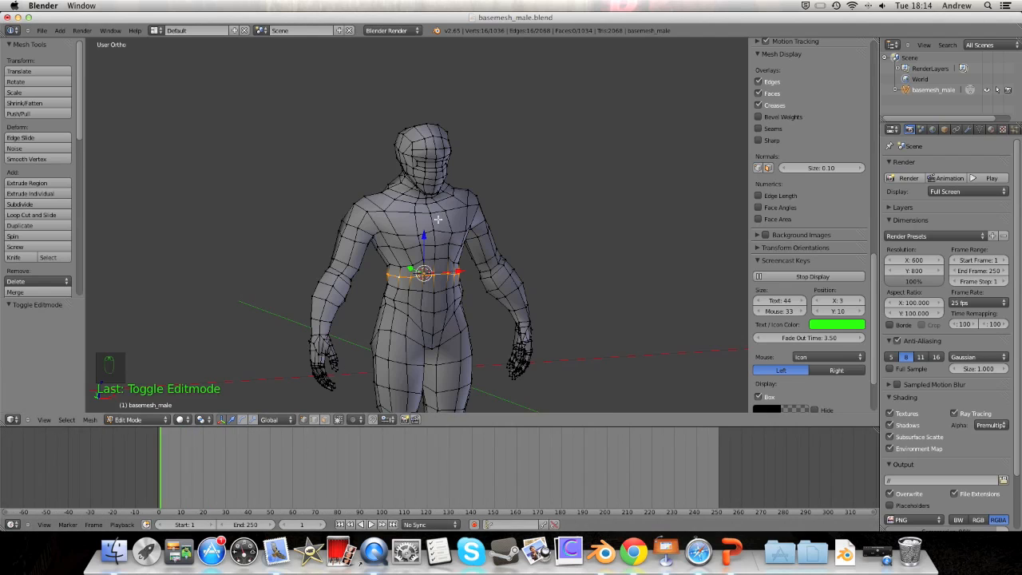
scroll(439, 219, up, 3)
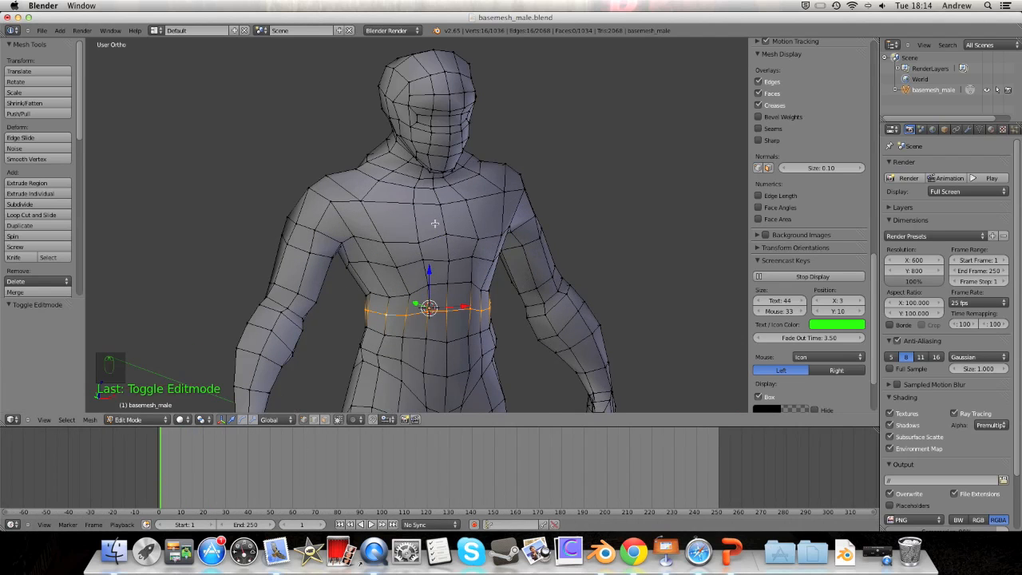
shift+scroll(446, 235, down, 3)
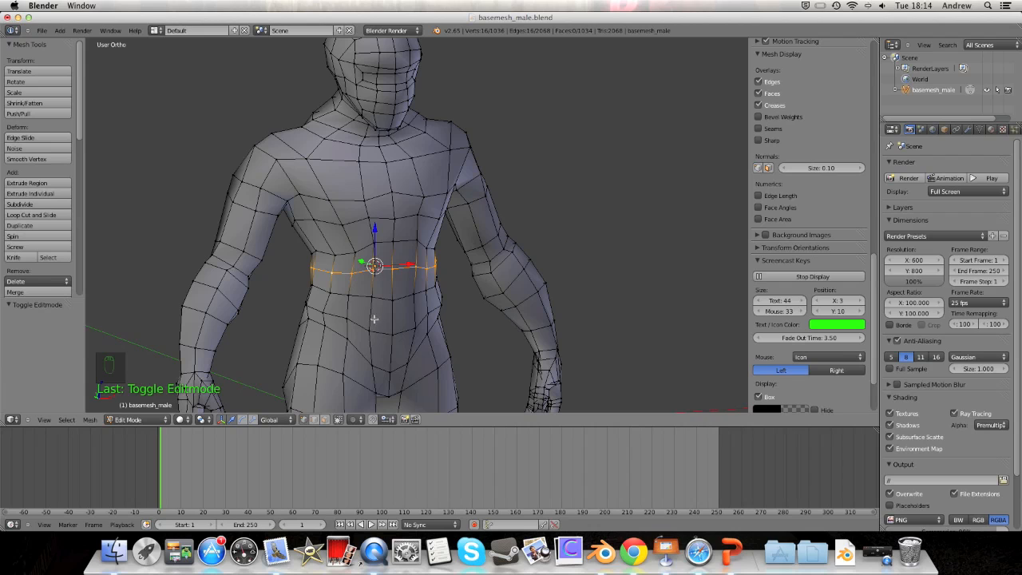
scroll(362, 297, up, 3)
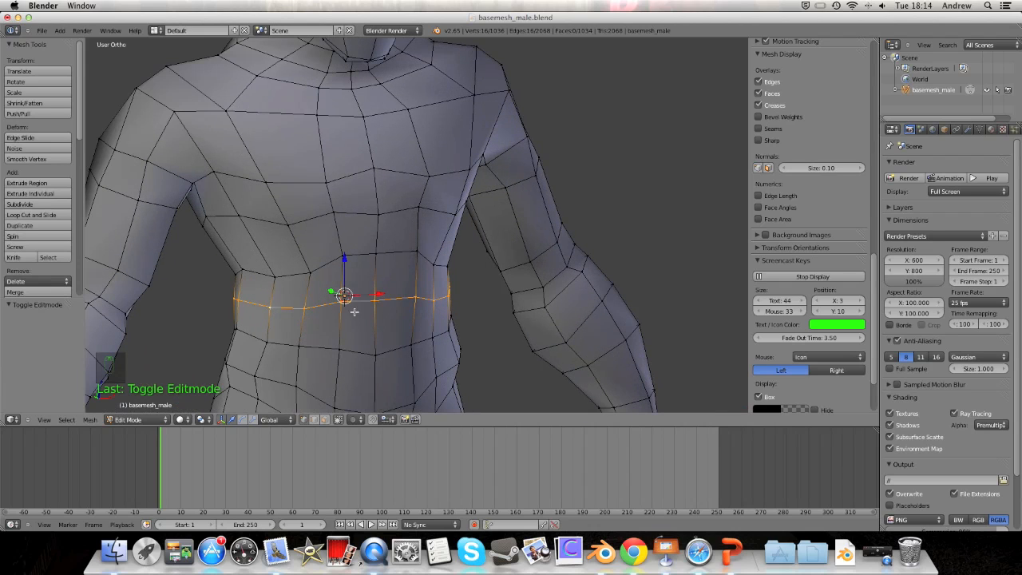
Step: Add edge loops from just below the waist up through the upper chest to the selection
alt+shift+right_click(317, 348)
middle_drag(327, 306, 301, 249)
scroll(302, 250, up, 3)
shift+middle_drag(326, 283, 342, 221)
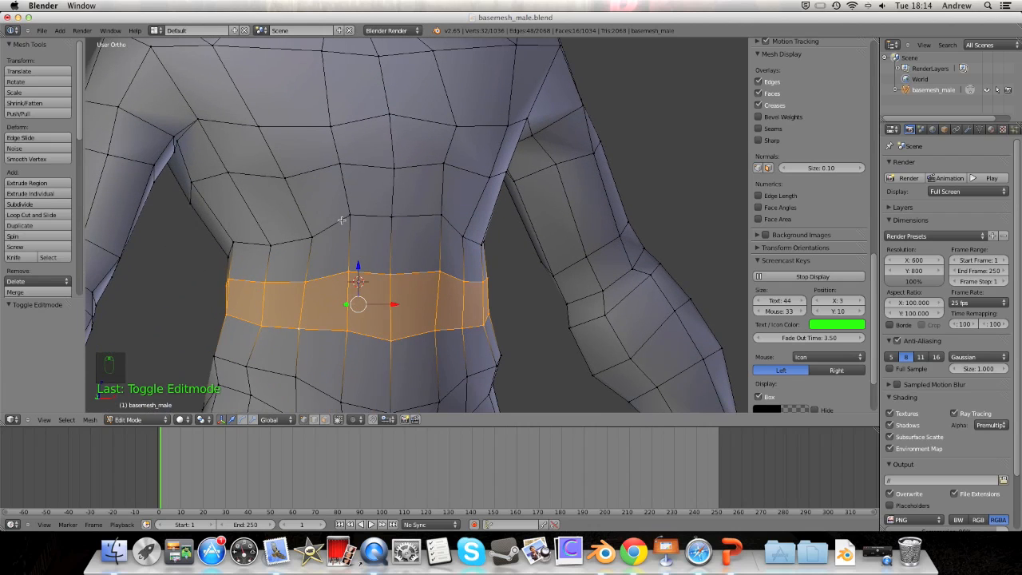
alt+shift+right_click(323, 229)
alt+shift+right_click(320, 177)
alt+shift+right_click(312, 128)
middle_drag(330, 137, 316, 162)
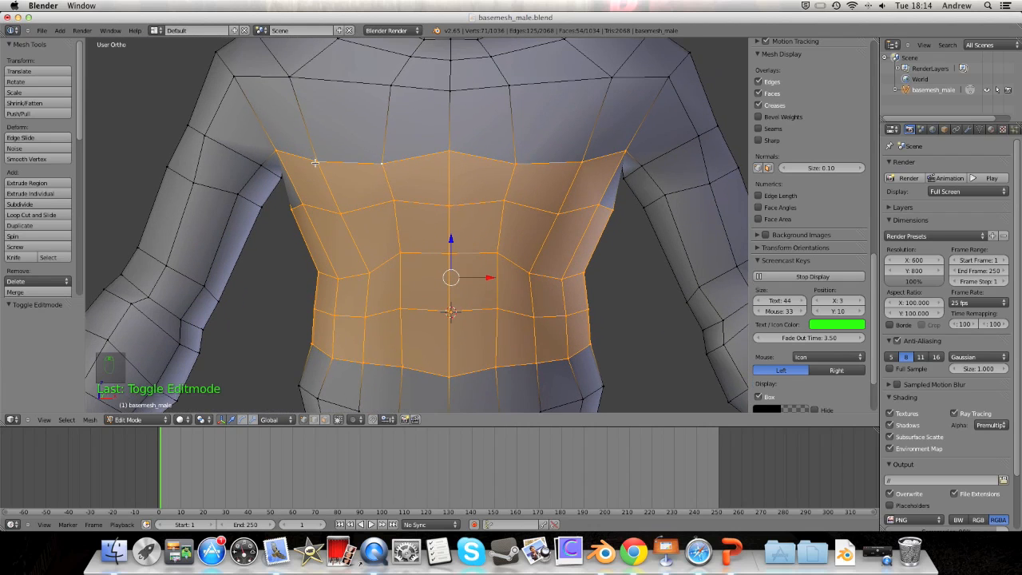
alt+shift+right_click(337, 83)
scroll(346, 92, down, 3)
middle_drag(358, 97, 372, 164)
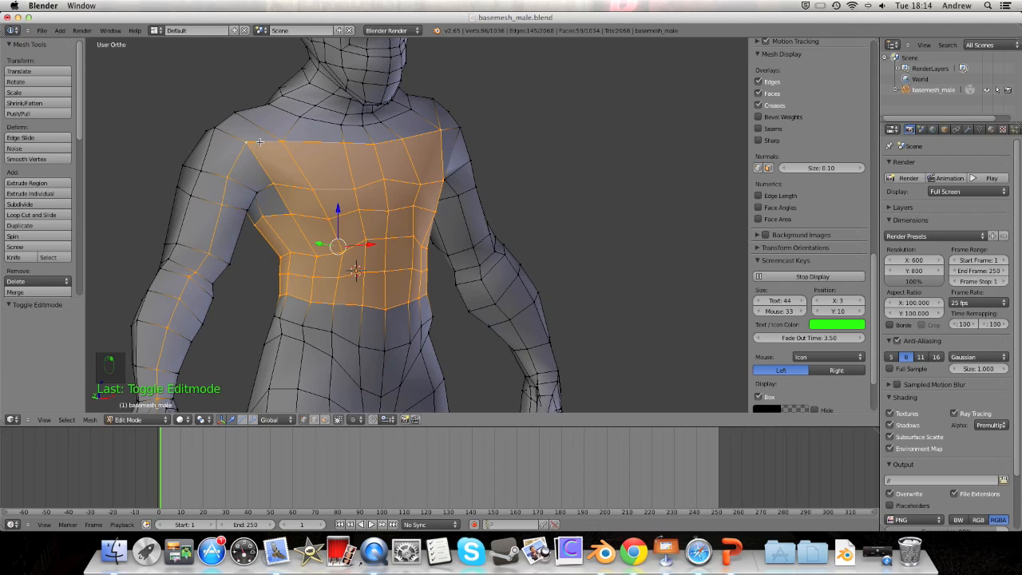
key(super+z)
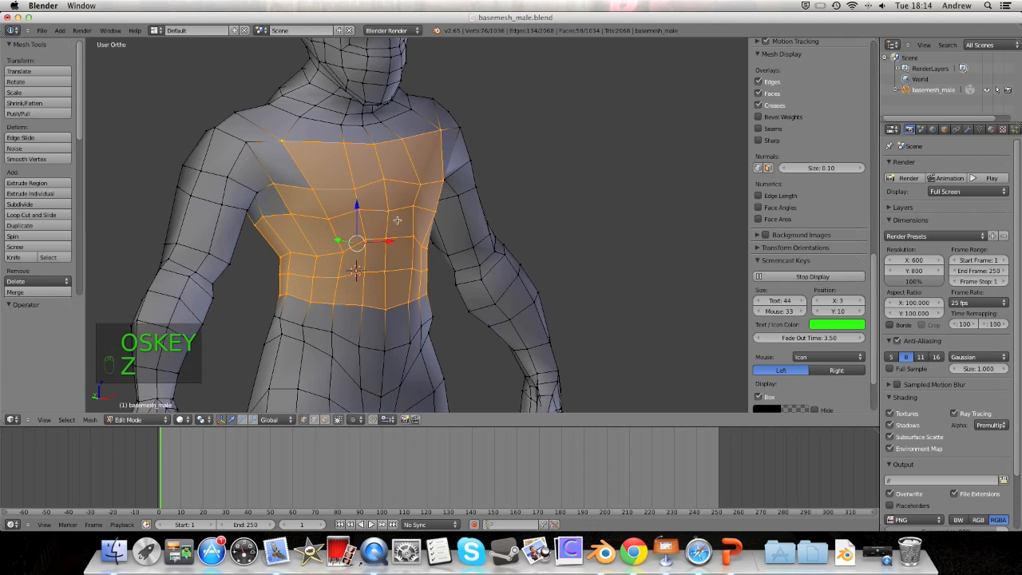
Step: Add the collar loop, two upper-back loops and the hip loop to the selection
middle_drag(368, 230, 431, 165)
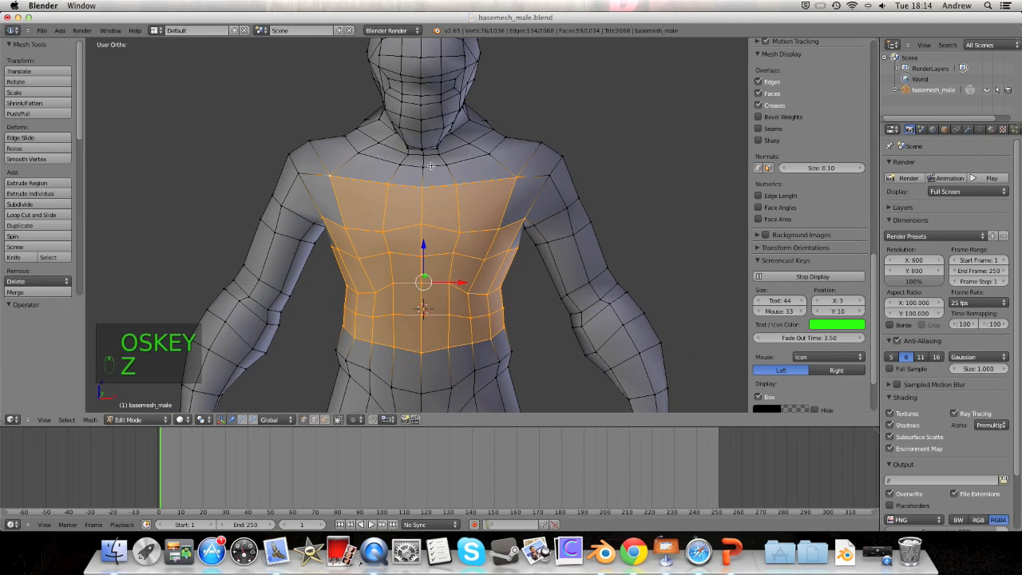
alt+shift+right_click(430, 166)
middle_drag(524, 165, 363, 164)
alt+shift+right_click(463, 184)
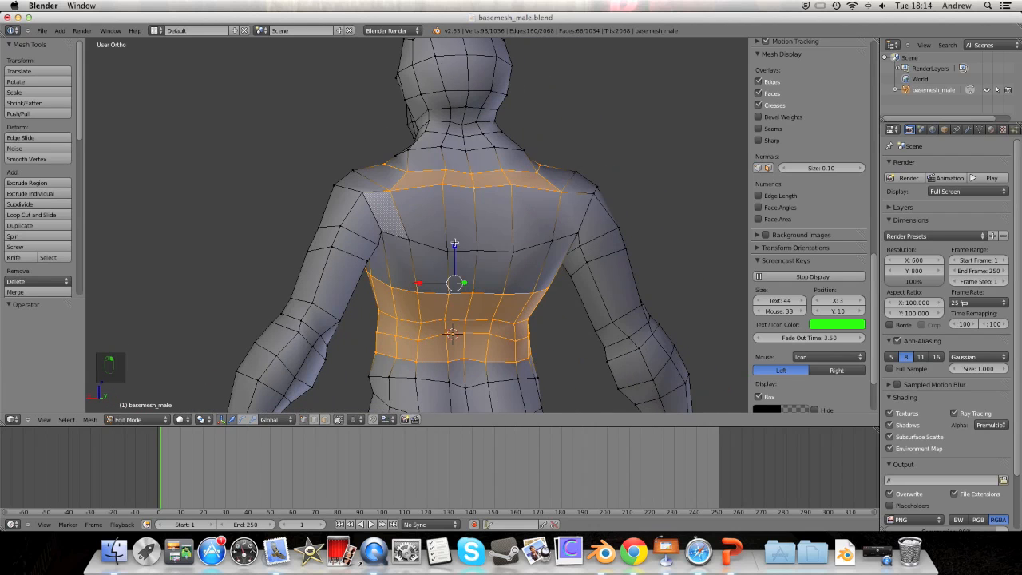
alt+shift+right_click(457, 249)
mouse_move(441, 203)
middle_down()
mouse_move(686, 208)
mouse_move(440, 201)
middle_up()
shift+middle_drag(428, 396, 430, 329)
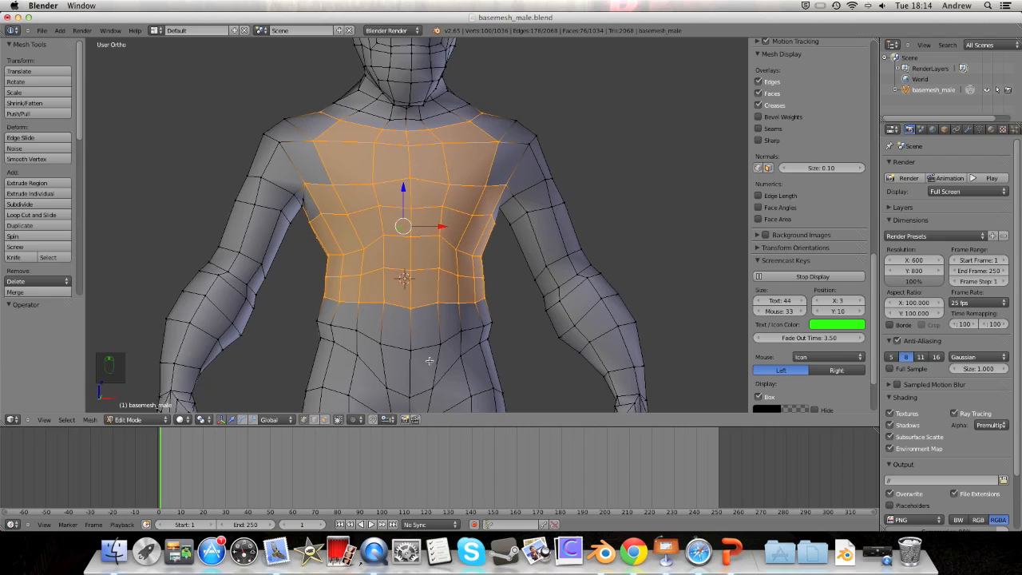
alt+shift+right_click(370, 336)
Step: Add two upper-arm loops and the shoulder loop to the selection
middle_drag(376, 344, 418, 218)
scroll(373, 333, down, 6)
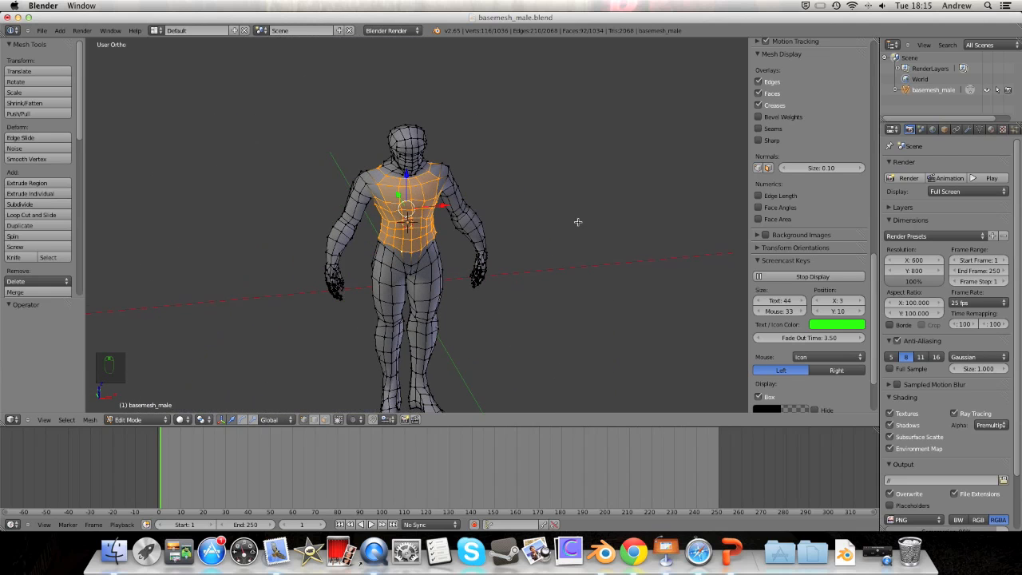
scroll(510, 214, up, 5)
middle_drag(443, 179, 523, 296)
mouse_move(480, 214)
middle_down()
mouse_move(447, 214)
mouse_move(478, 230)
middle_up()
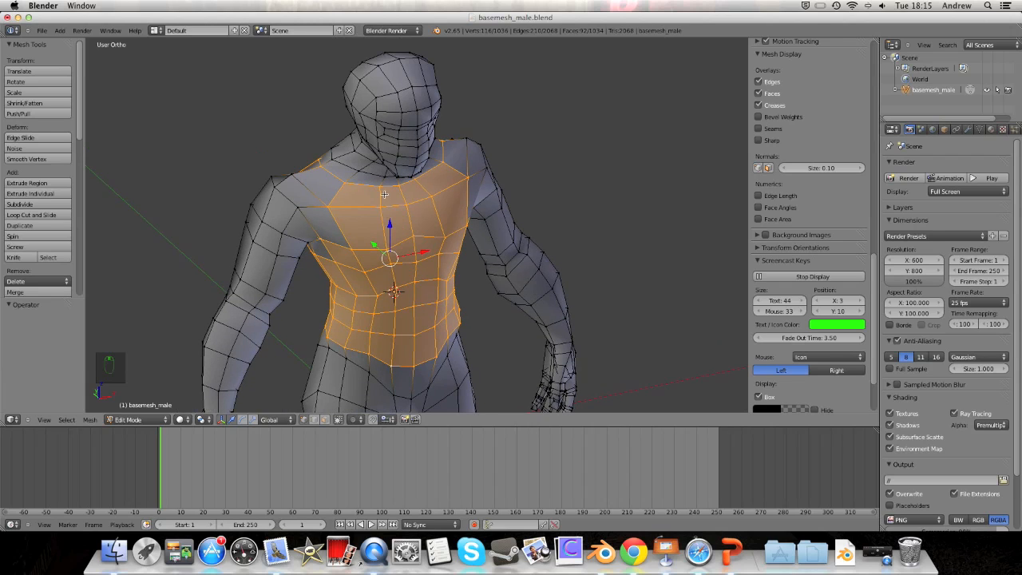
alt+shift+right_click(288, 257)
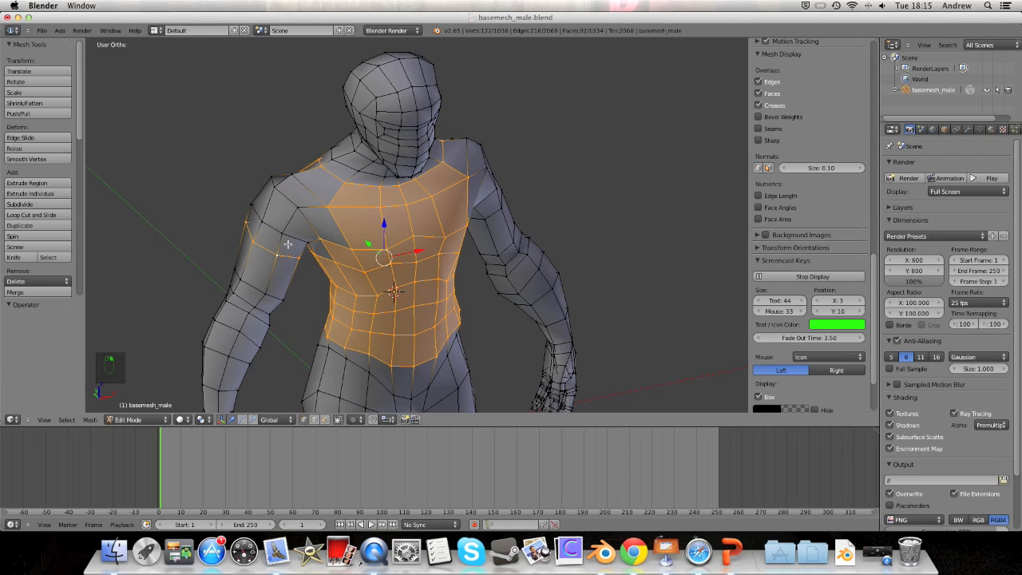
alt+shift+right_click(293, 240)
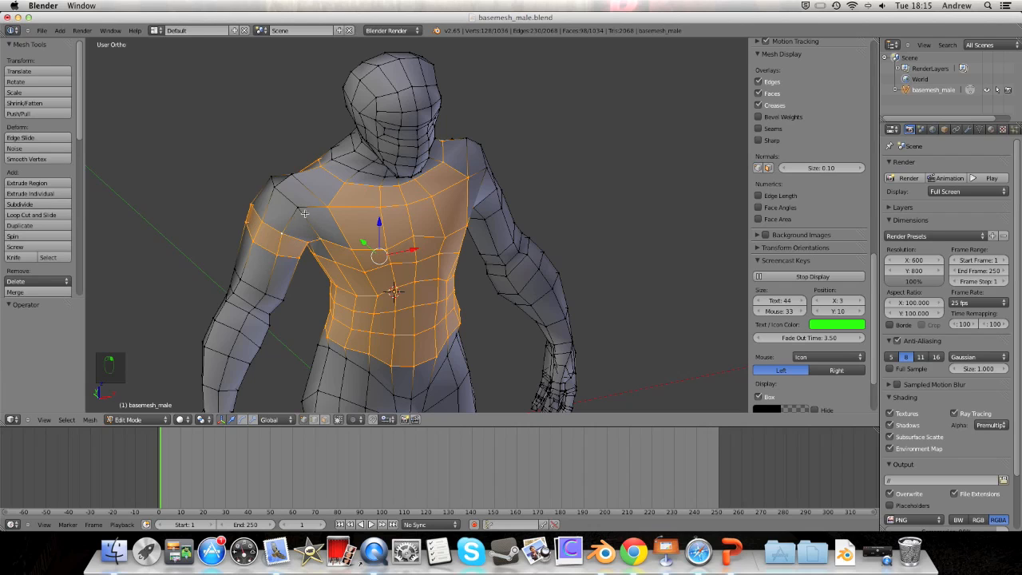
alt+shift+right_click(282, 195)
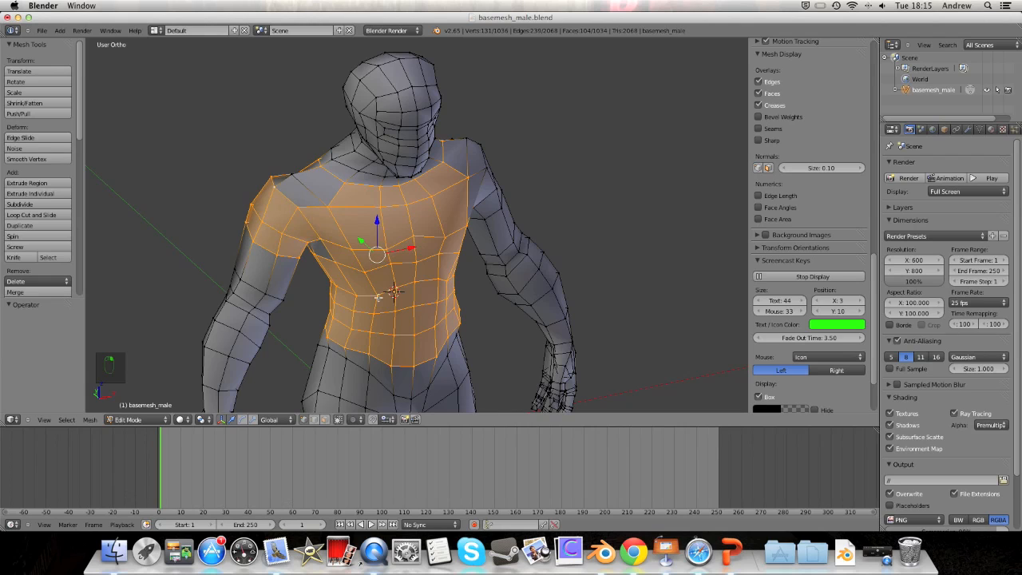
Step: Shift-select the shoulder vertices and the armpit vertex to fill out the shoulders
middle_drag(361, 277, 404, 330)
shift+middle_drag(396, 249, 381, 92)
shift+middle_drag(371, 57, 340, 126)
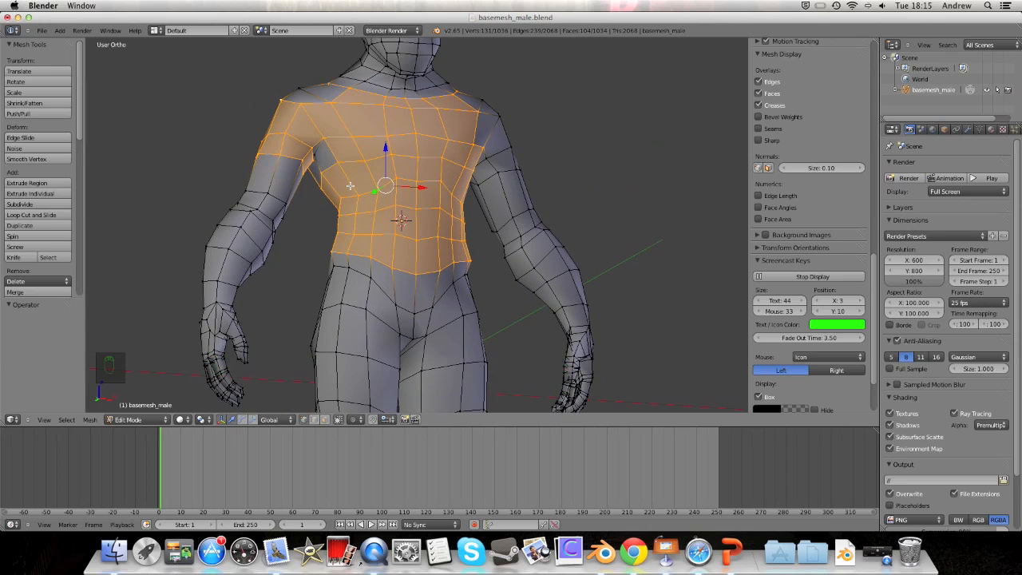
middle_drag(374, 101, 359, 150)
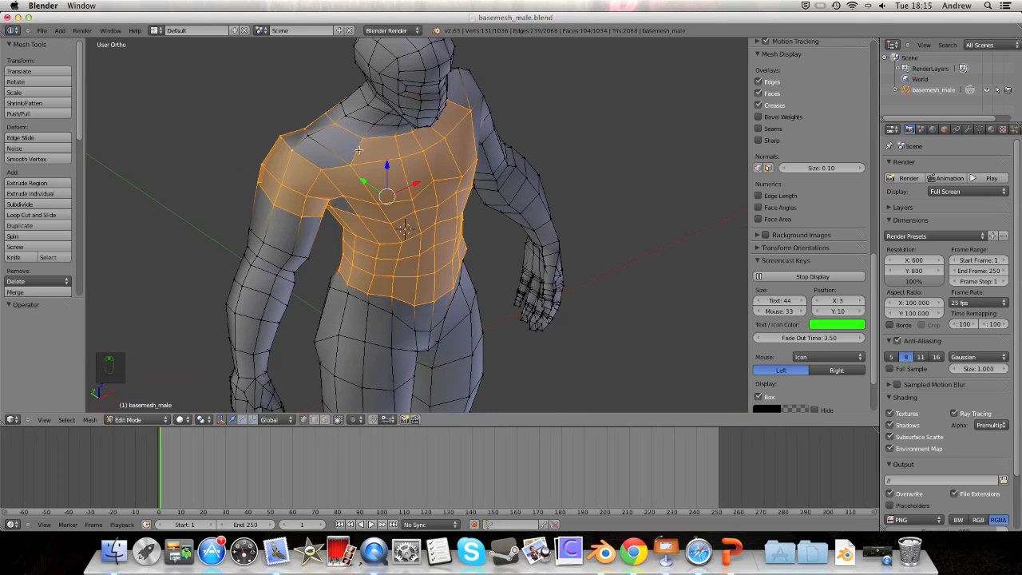
shift+right_click(308, 135)
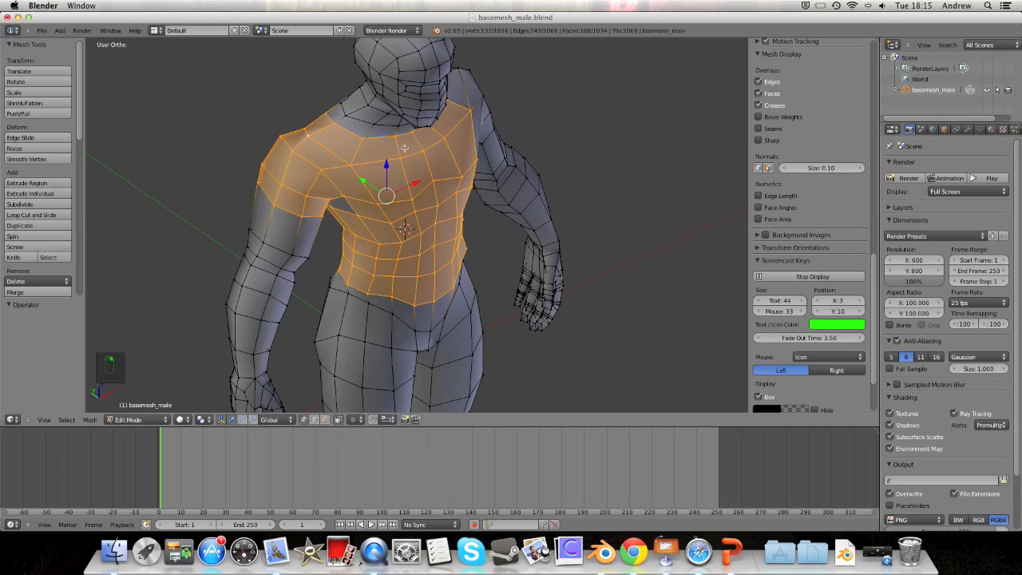
middle_drag(404, 147, 330, 146)
shift+right_click(316, 155)
shift+middle_drag(551, 87, 467, 144)
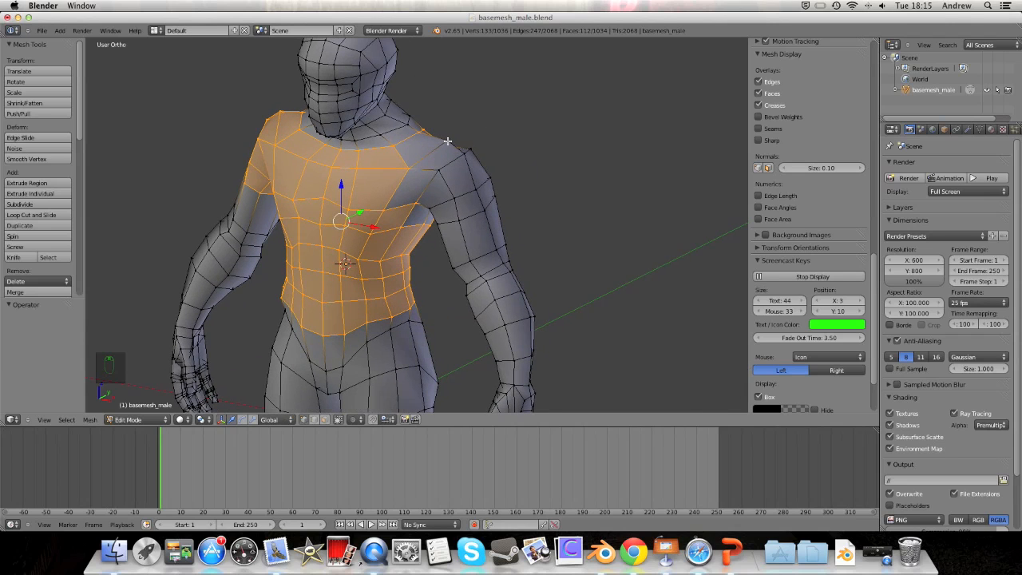
shift+right_click(448, 141)
shift+right_click(463, 151)
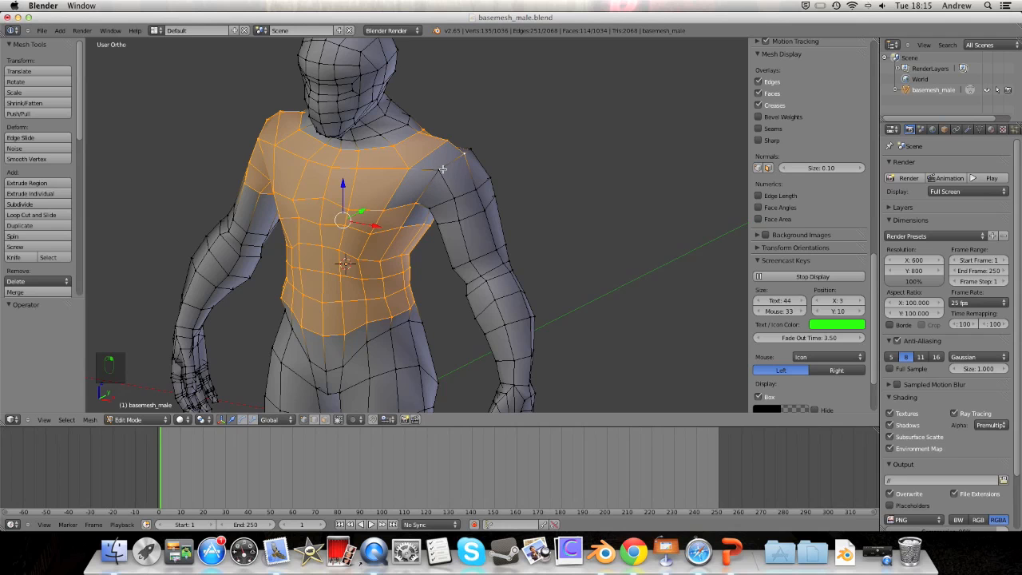
shift+right_click(443, 169)
Step: Circle-select the remaining armpit vertex with C to complete the shirt shape
middle_drag(443, 169, 445, 198)
middle_drag(419, 230, 493, 186)
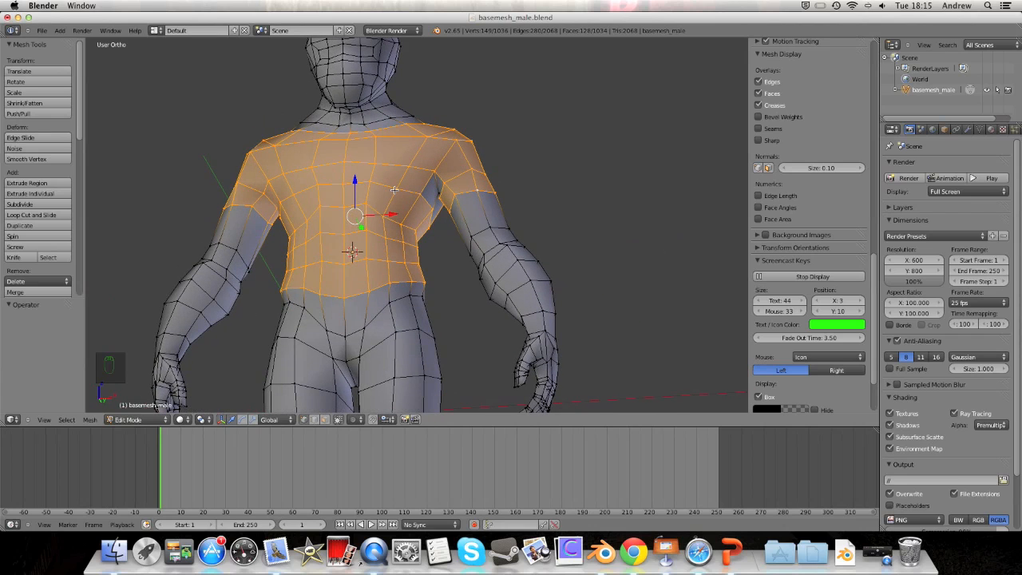
key(c)
drag(433, 194, 439, 194)
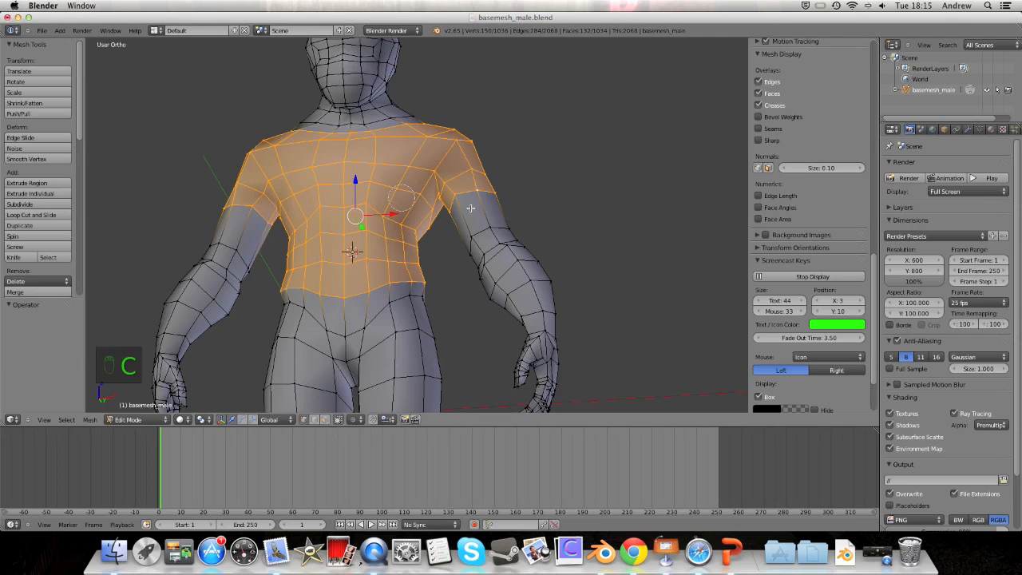
key(Escape)
middle_drag(353, 160, 533, 193)
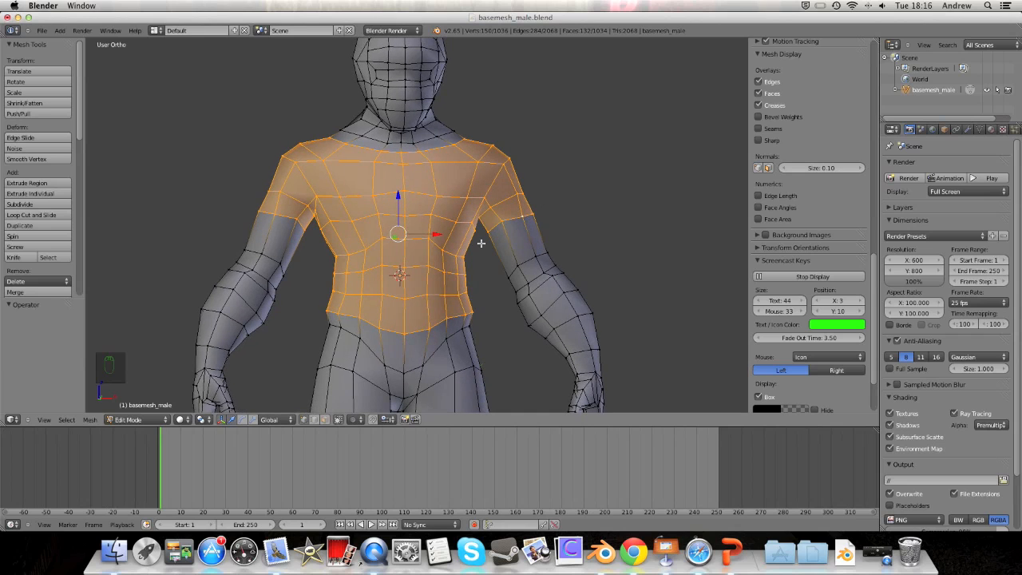
Step: Duplicate the selected shirt faces in place and return to Object Mode
key(shift+d)
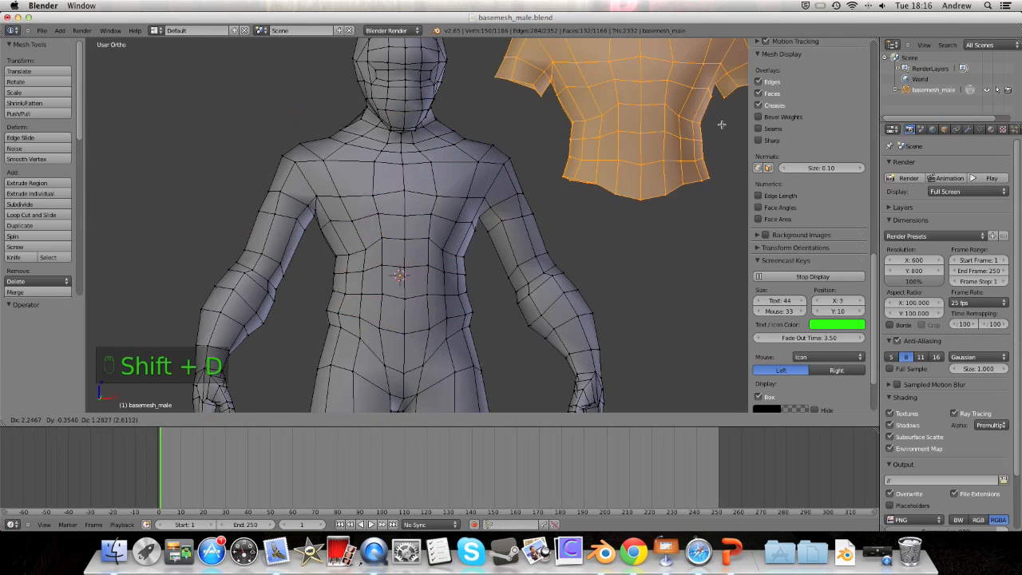
right_click(152, 128)
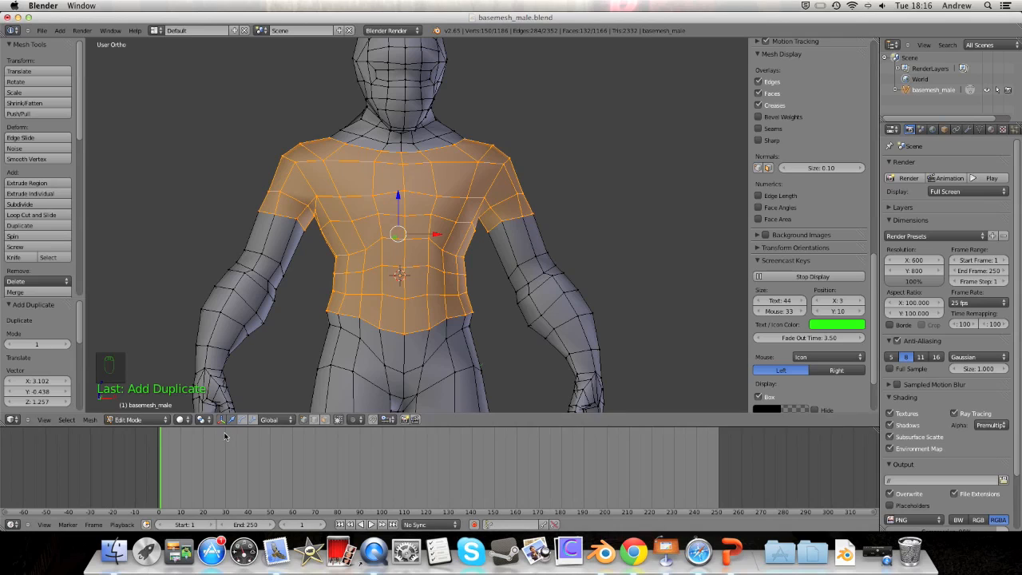
click(152, 419)
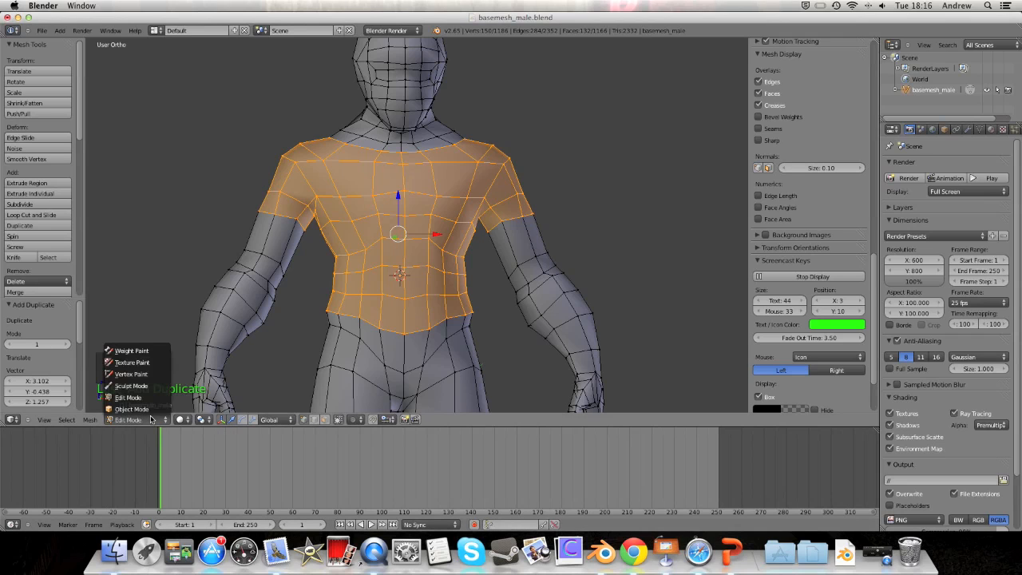
click(148, 408)
middle_drag(218, 247, 468, 210)
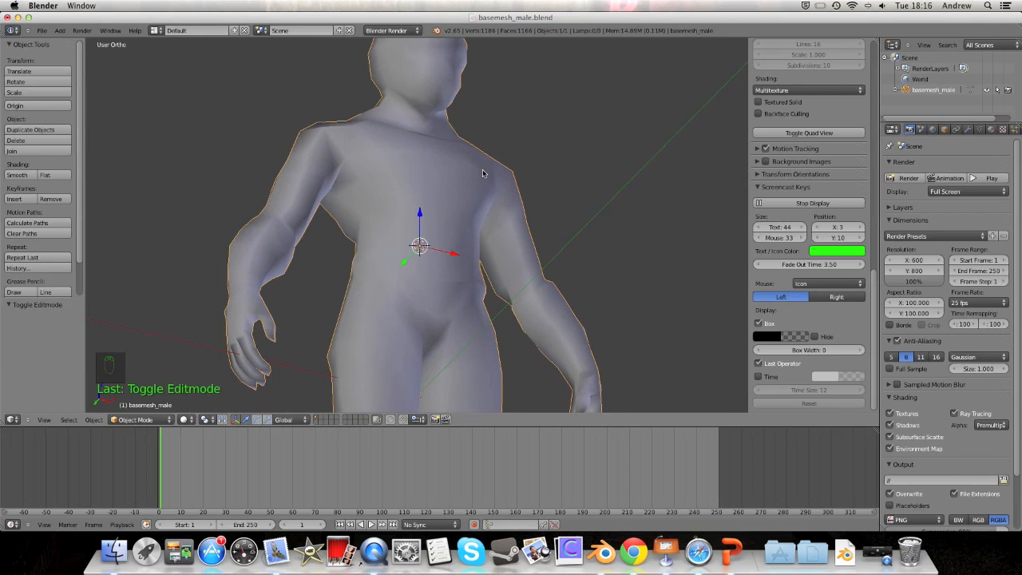
Step: Switch the body back to Edit Mode and orbit to a frontal view
click(157, 422)
click(131, 396)
middle_drag(400, 255, 443, 230)
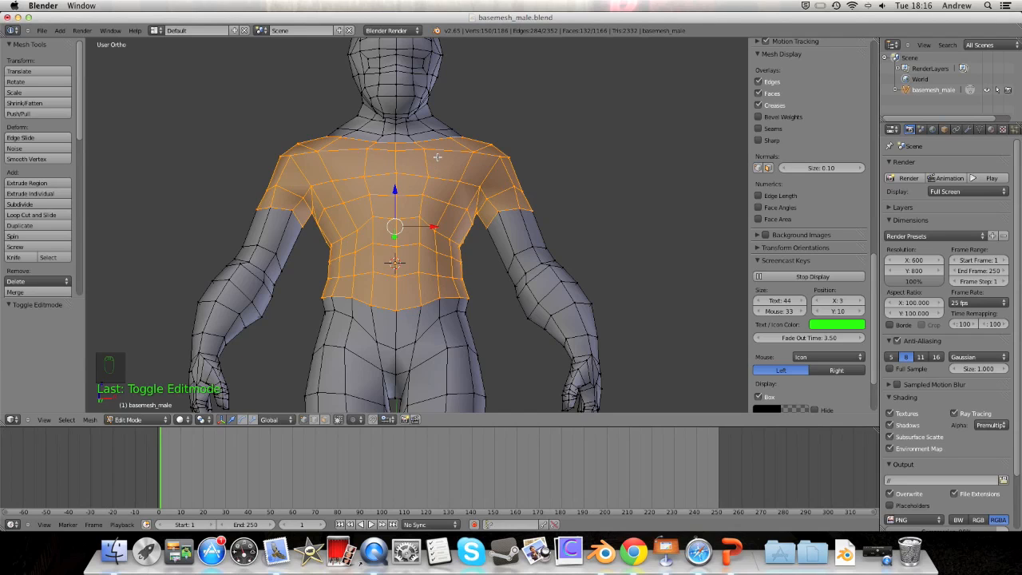
key(p)
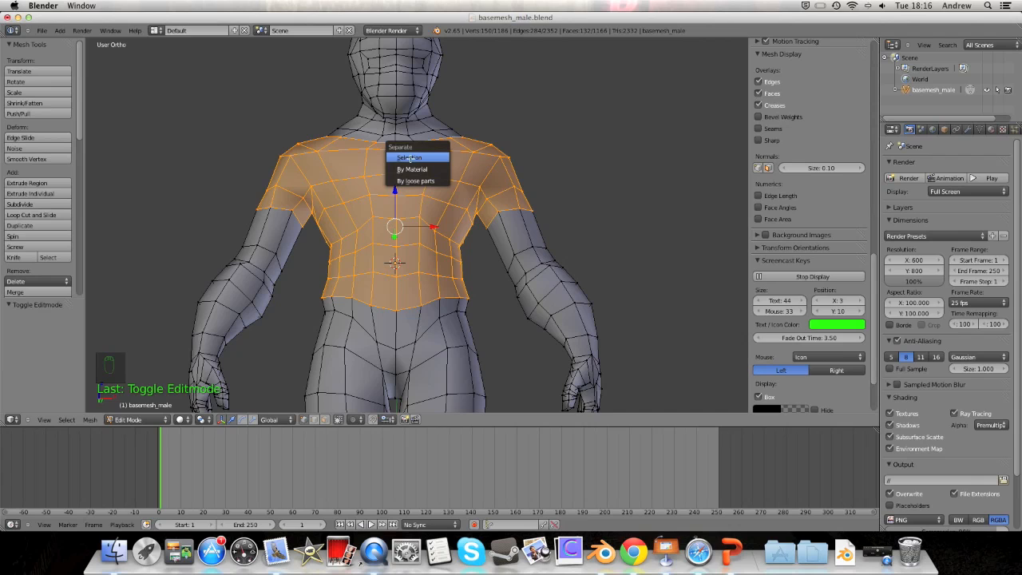
Step: Separate the selection into the new object basemesh_male.001 and switch back to Object Mode
click(409, 158)
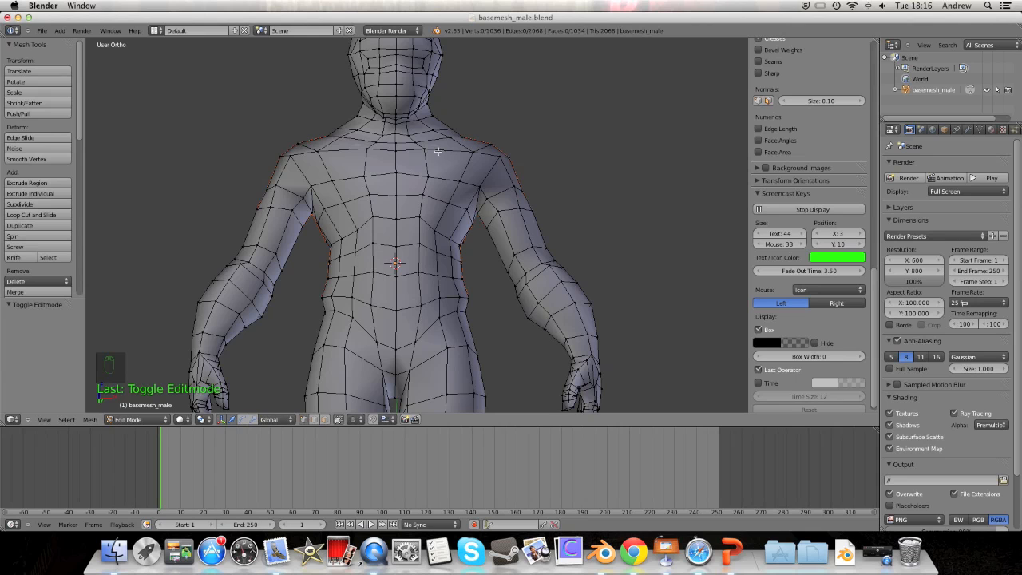
middle_drag(439, 154, 482, 165)
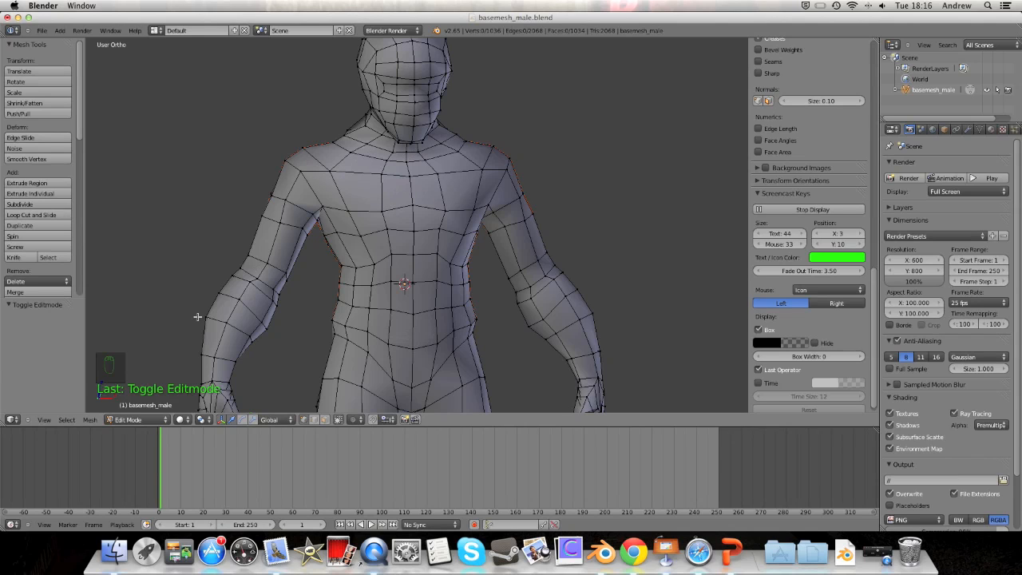
click(128, 413)
click(132, 406)
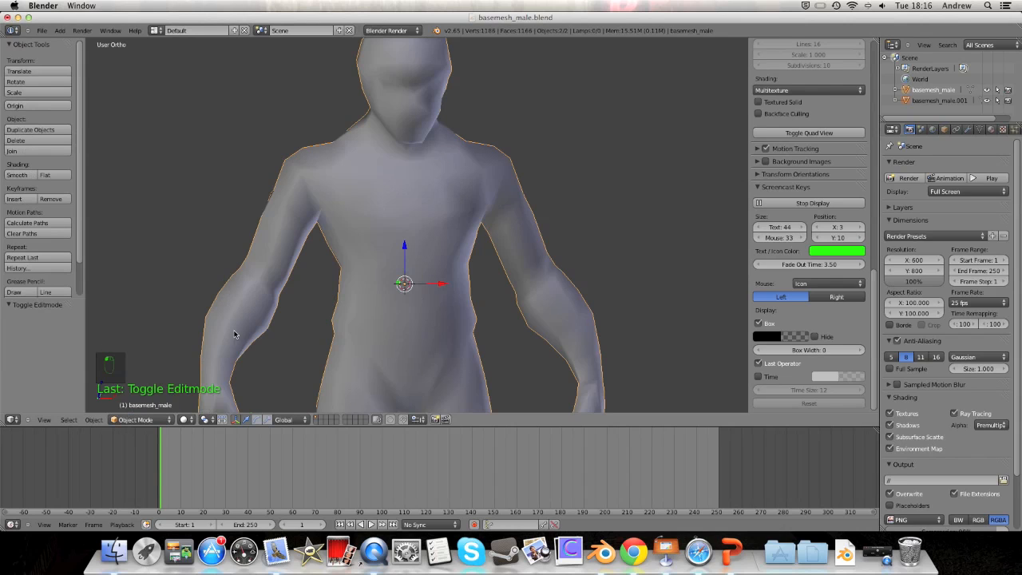
Step: Hide the body mesh basemesh_male with H, then select the lone shirt piece basemesh_male.001
right_click(316, 166)
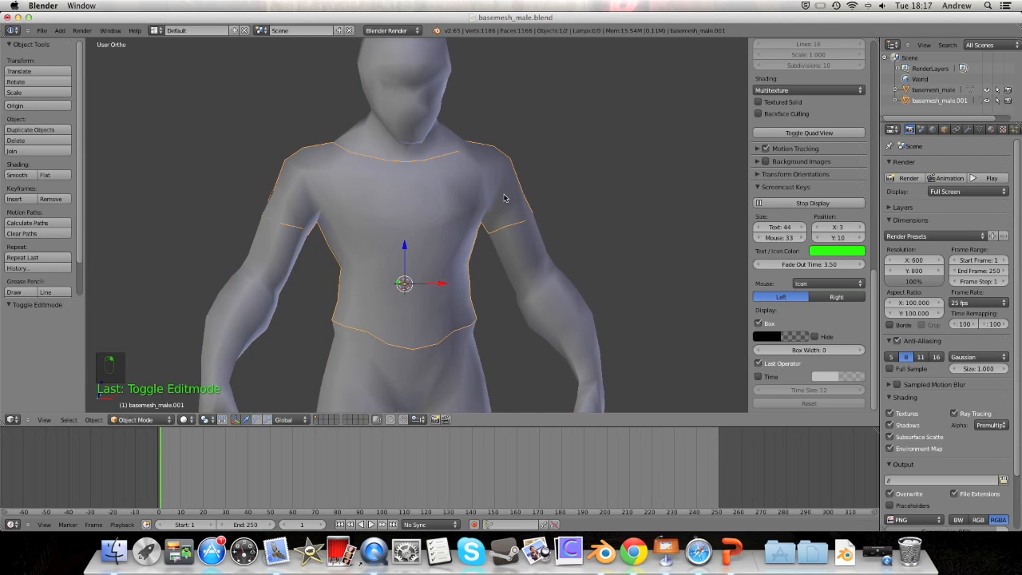
key(g)
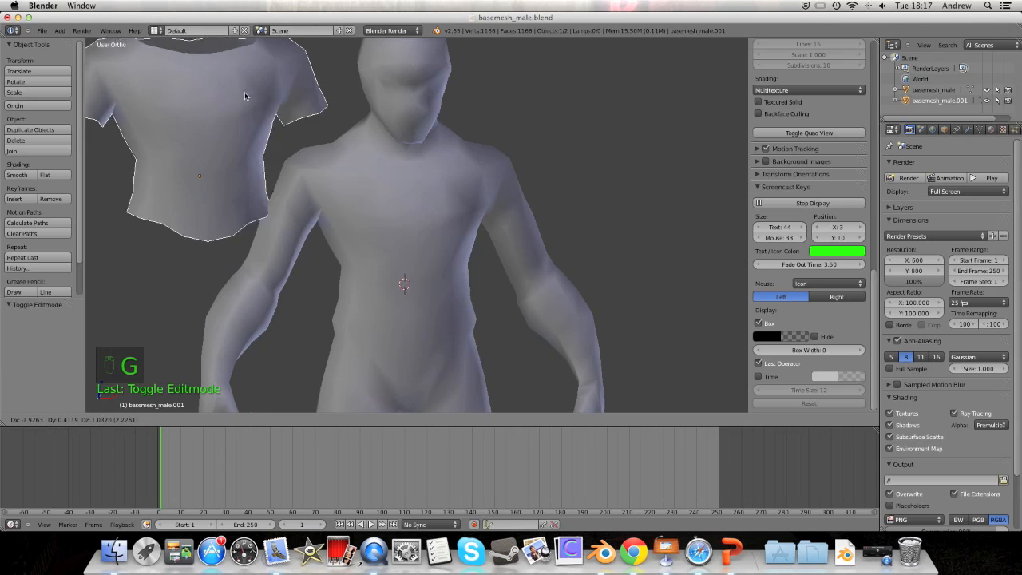
right_click(249, 96)
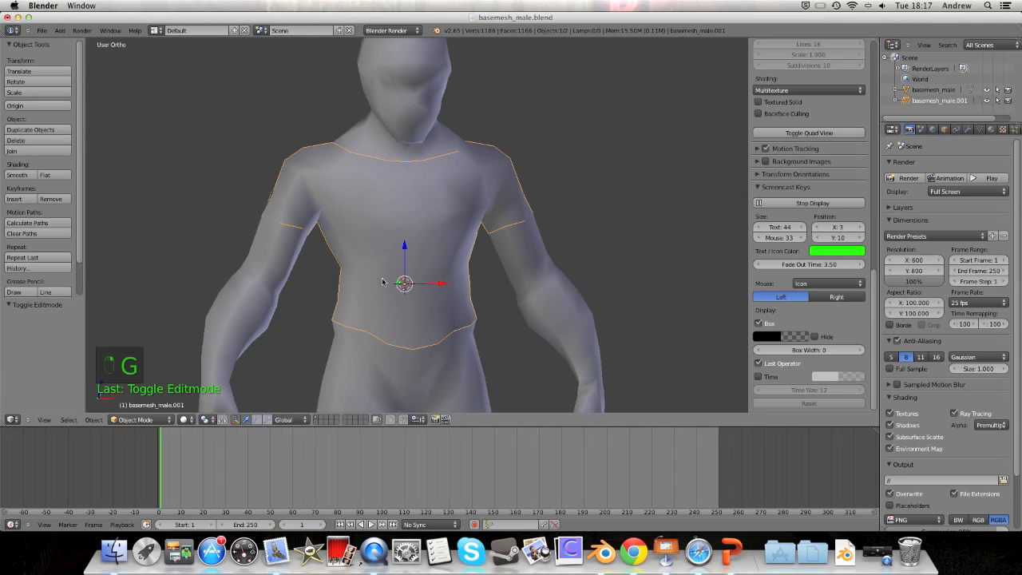
middle_drag(364, 281, 463, 284)
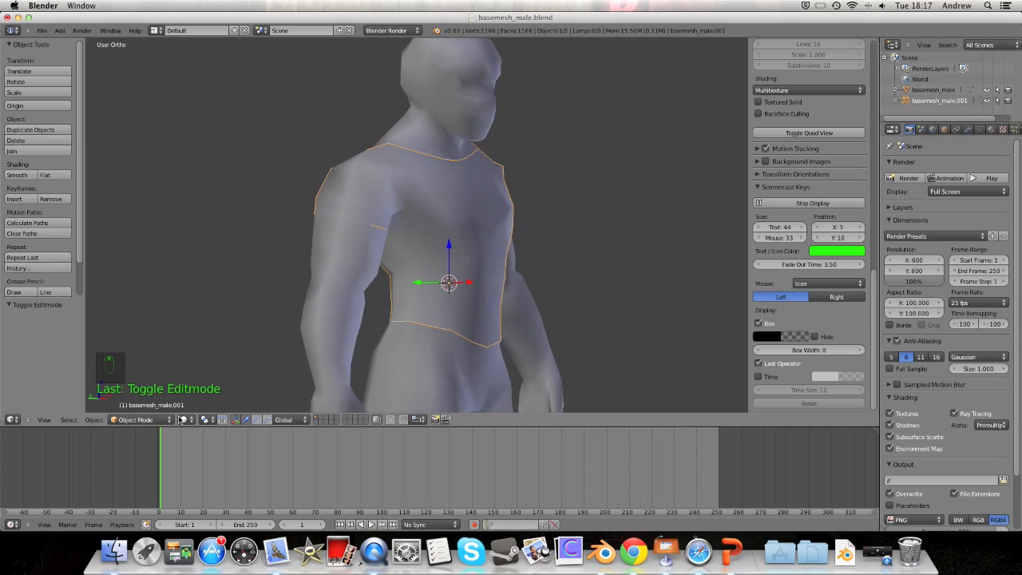
right_click(437, 355)
key(j)
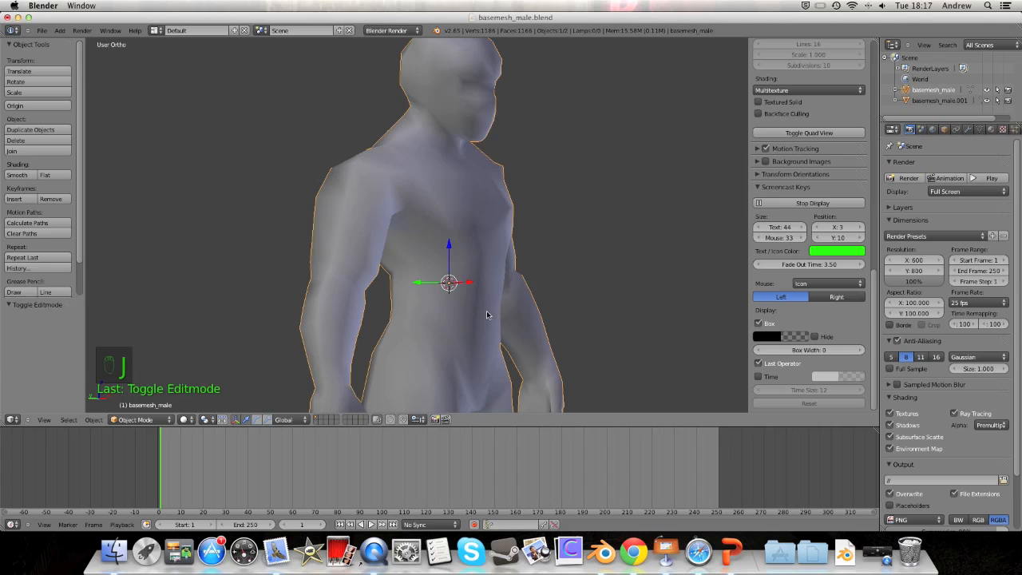
key(super+z)
right_click(475, 261)
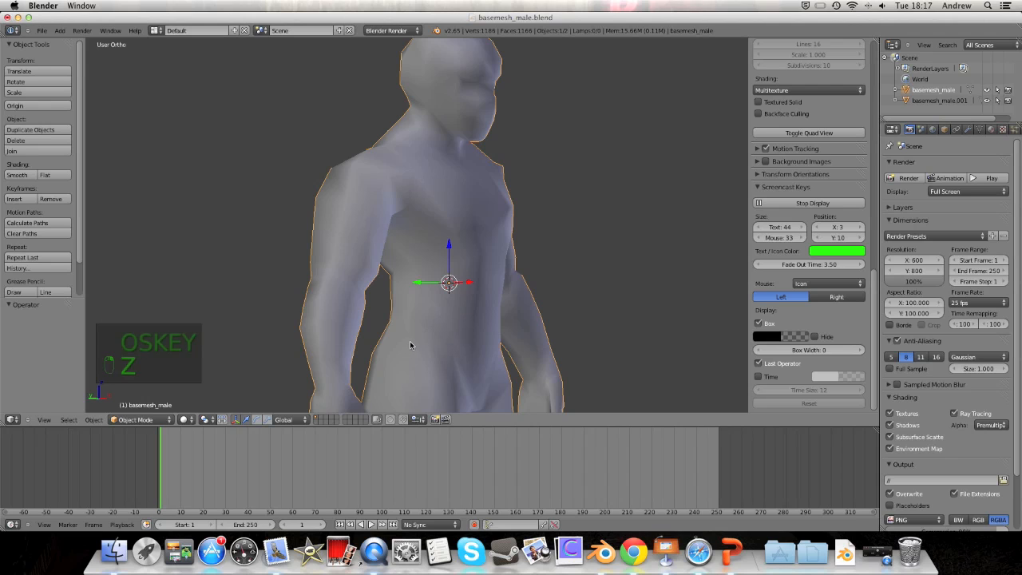
key(h)
middle_drag(500, 216, 461, 214)
right_click(440, 283)
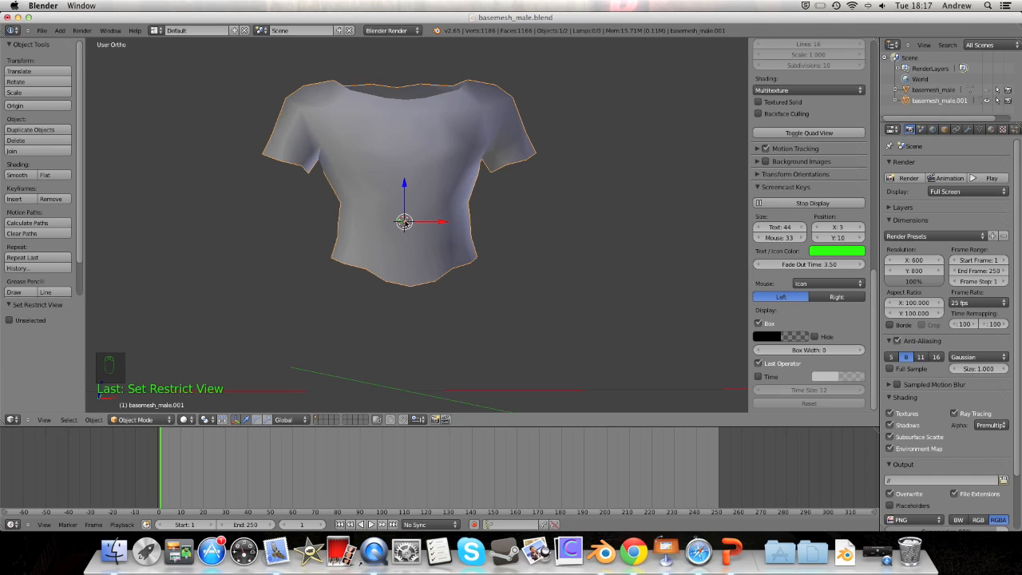
Step: Unhide the body with Alt+H, select shirt piece basemesh_male.001 and put it in Edit Mode
click(144, 419)
click(150, 402)
key(alt+h)
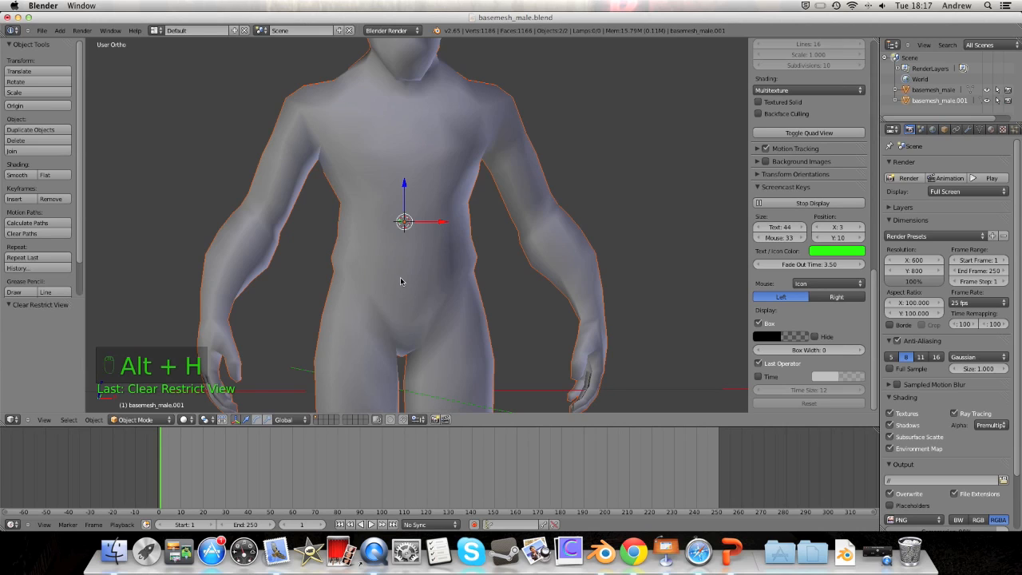
middle_drag(385, 267, 404, 220)
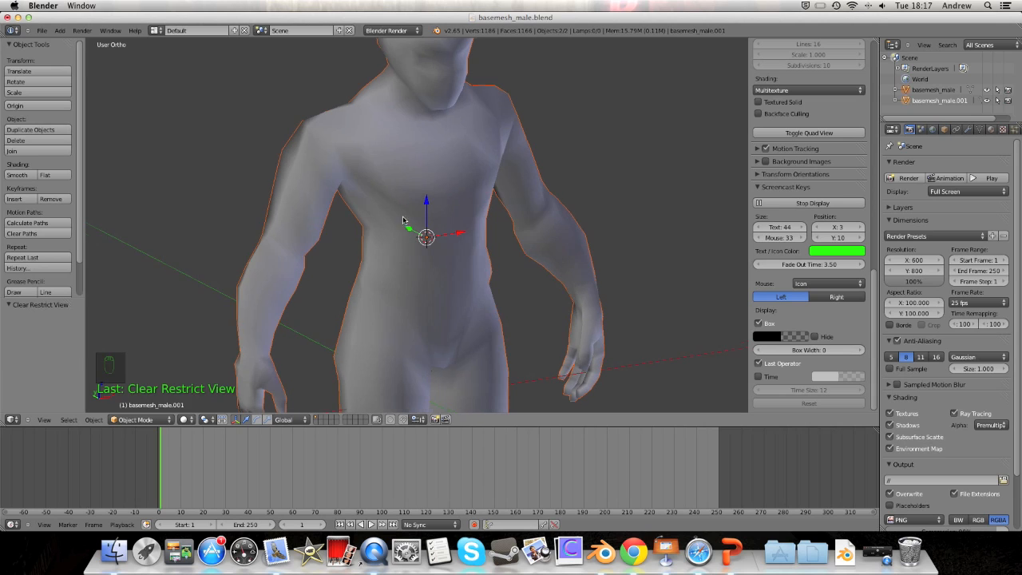
right_click(429, 175)
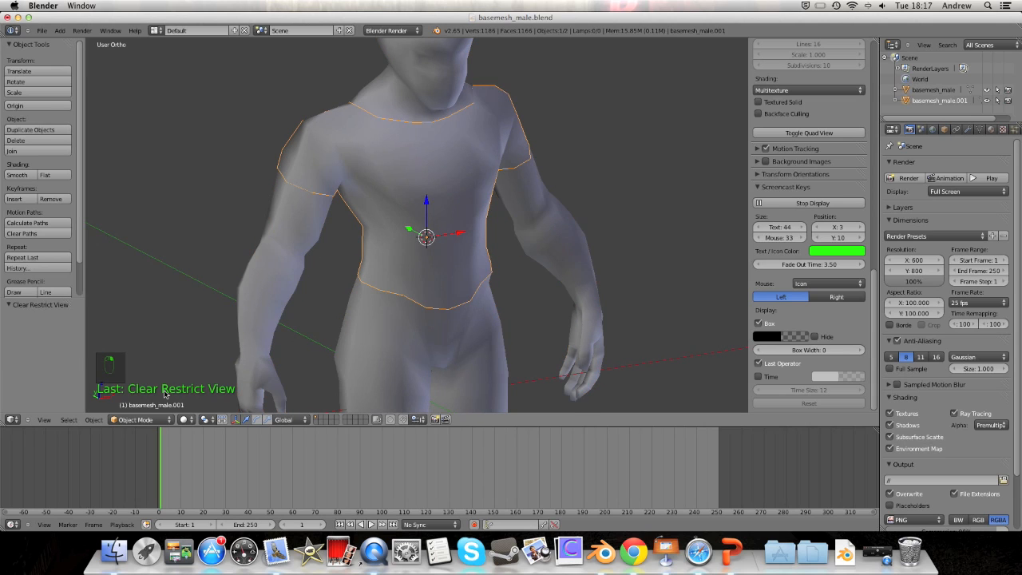
click(146, 421)
click(135, 396)
middle_drag(561, 165, 402, 166)
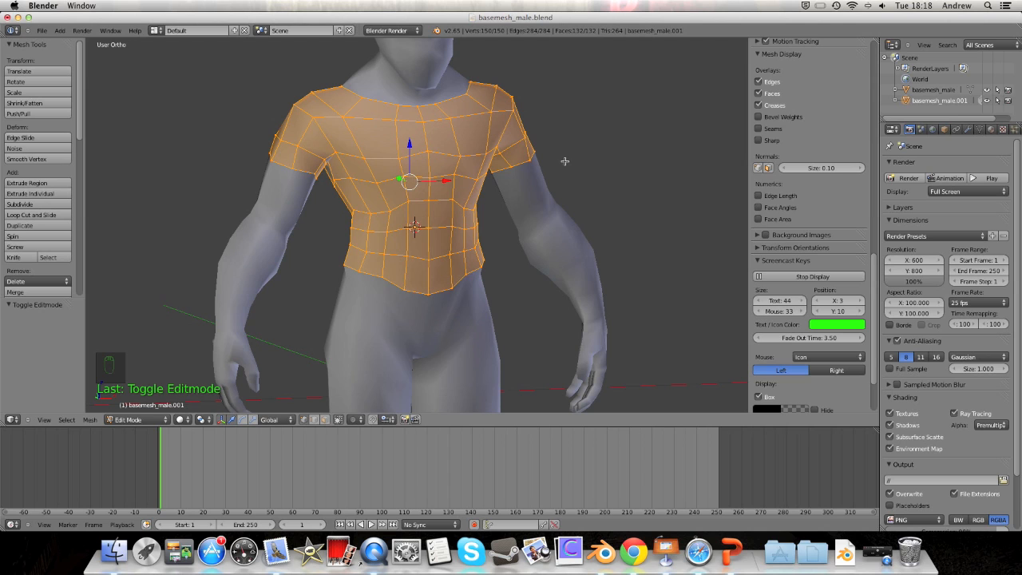
scroll(469, 133, up, 3)
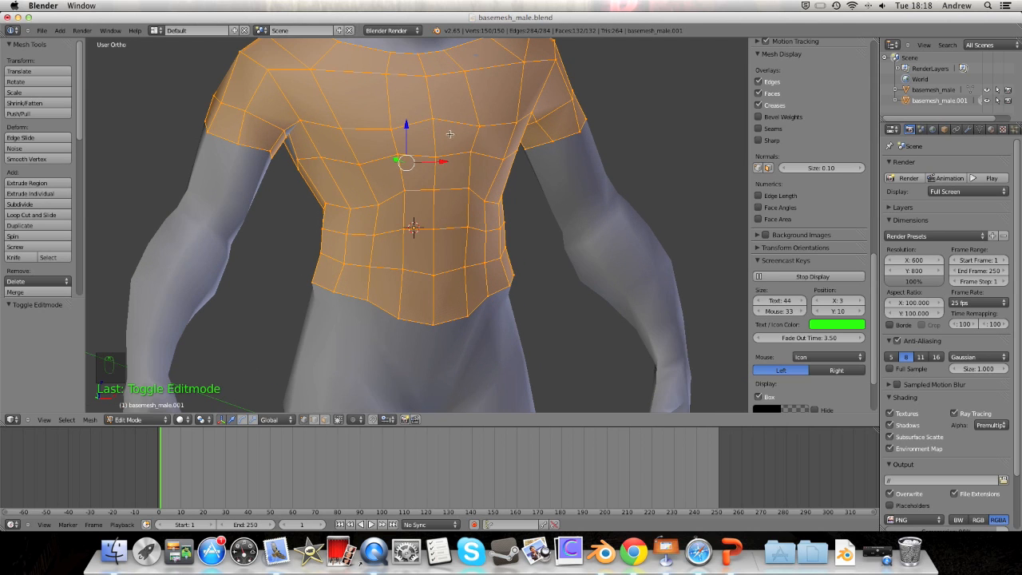
scroll(777, 153, up, 8)
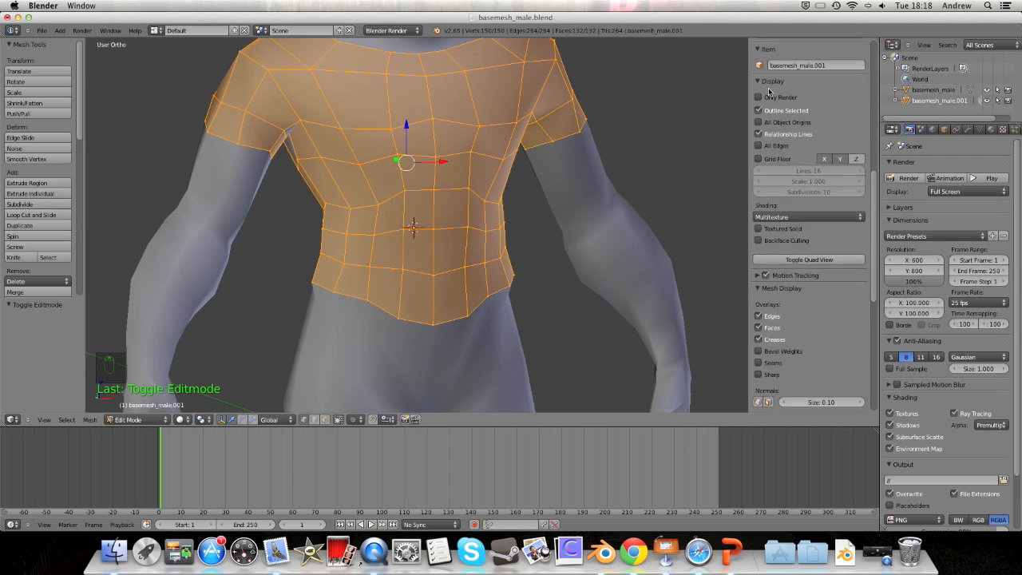
scroll(811, 104, down, 3)
click(768, 403)
click(768, 401)
key(alt+s)
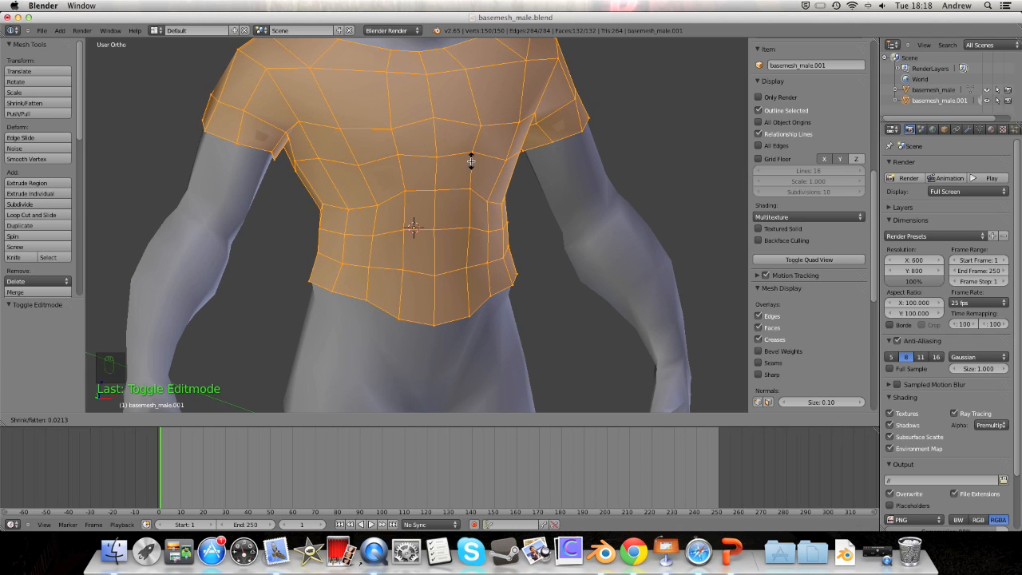
Step: Confirm the Shrink/Fatten offset on the shirt surface and return to Object Mode
click(471, 161)
middle_drag(471, 161, 519, 144)
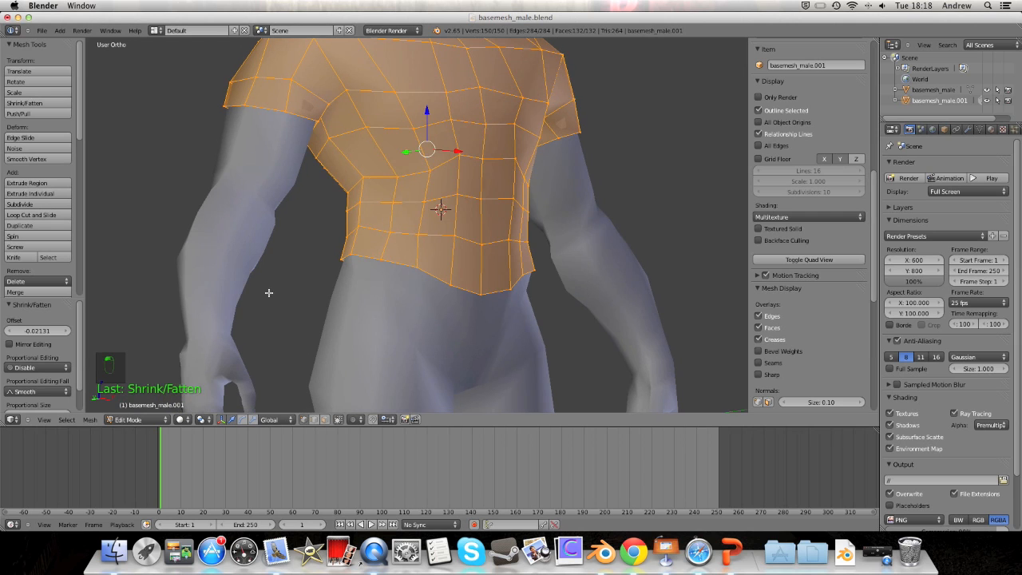
click(143, 421)
click(127, 413)
Step: Put the shirt back in Edit Mode and zoom in on the left sleeve and armpit
middle_drag(243, 333, 203, 293)
click(135, 414)
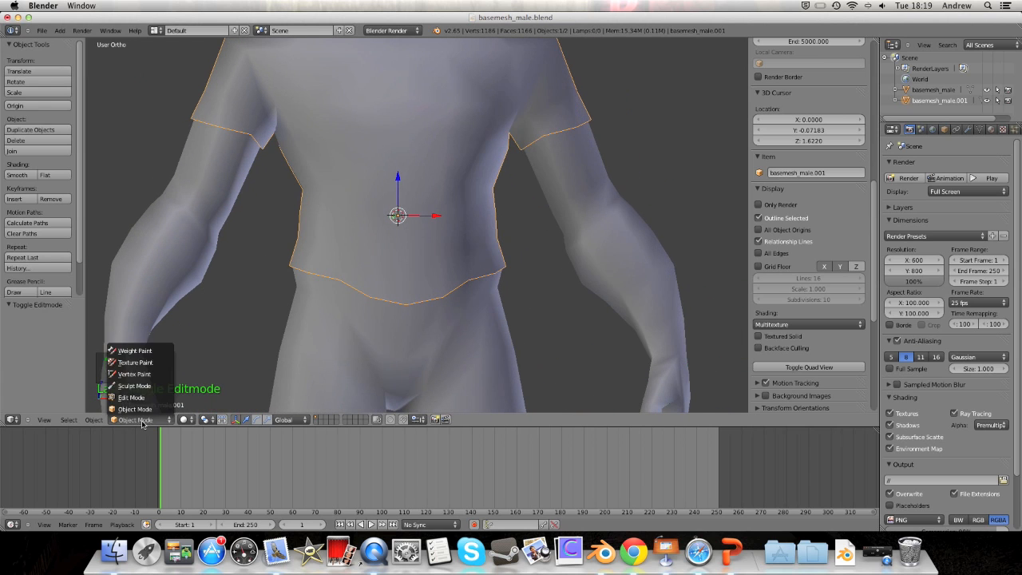
click(128, 402)
middle_drag(264, 183, 492, 269)
scroll(299, 144, up, 4)
shift+middle_drag(396, 191, 471, 202)
Step: In wireframe view, select the armpit vertex and slide it slightly along X
key(z)
scroll(473, 204, up, 3)
mouse_move(475, 257)
middle_down()
mouse_move(505, 260)
mouse_move(494, 260)
middle_up()
mouse_move(429, 259)
middle_down()
mouse_move(411, 256)
mouse_move(422, 259)
middle_up()
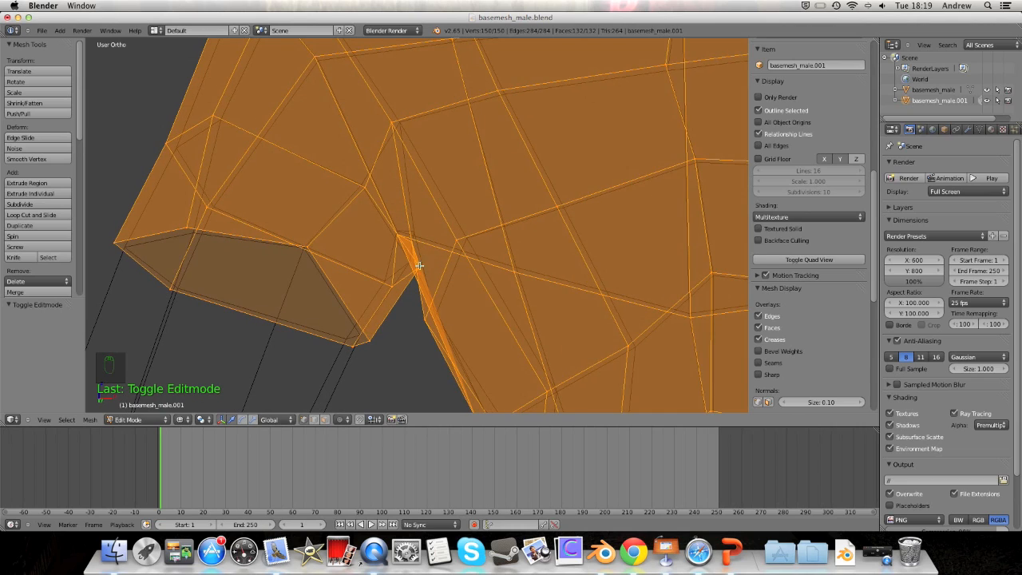
right_click(419, 265)
middle_drag(505, 212, 451, 258)
drag(417, 323, 410, 323)
mouse_move(410, 323)
middle_down()
mouse_move(438, 285)
mouse_move(449, 314)
mouse_move(479, 306)
mouse_move(415, 306)
mouse_move(449, 354)
mouse_move(507, 346)
mouse_move(488, 316)
middle_up()
key(z)
key(z)
key(z)
key(z)
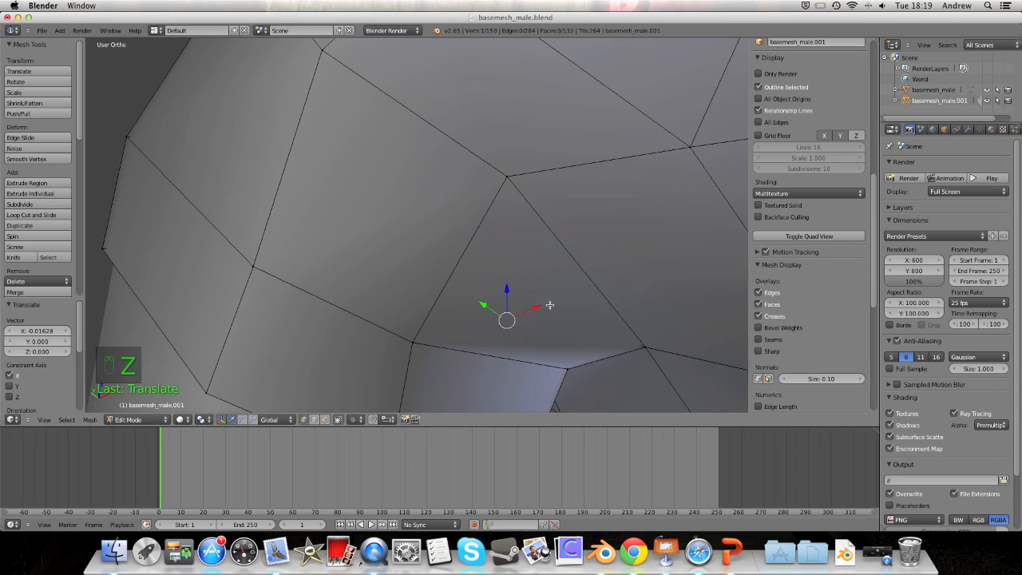
Step: Merge the selected armpit vertices At Center, leaving the shirt with 149 vertices
middle_drag(525, 309, 436, 241)
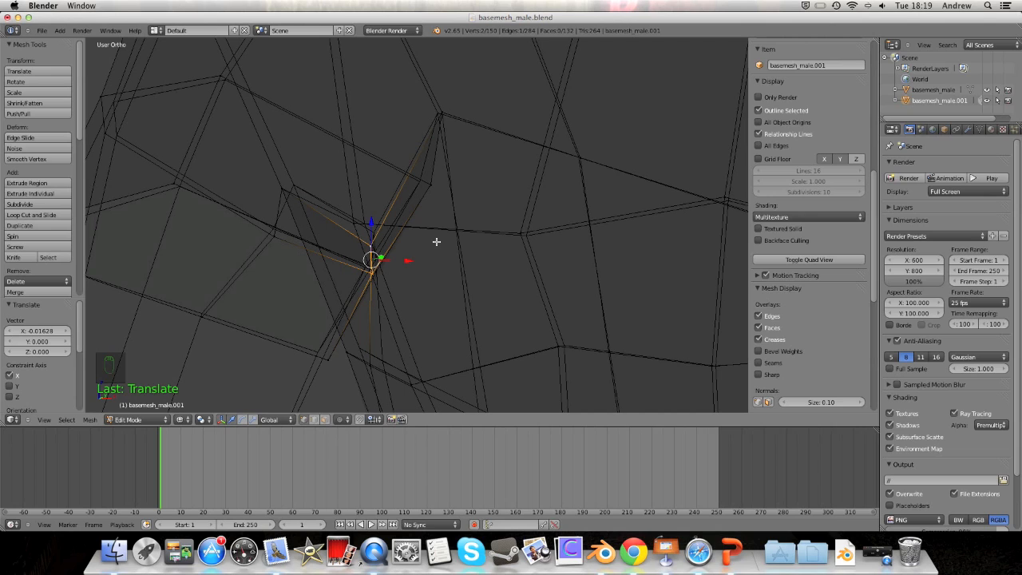
key(alt+m)
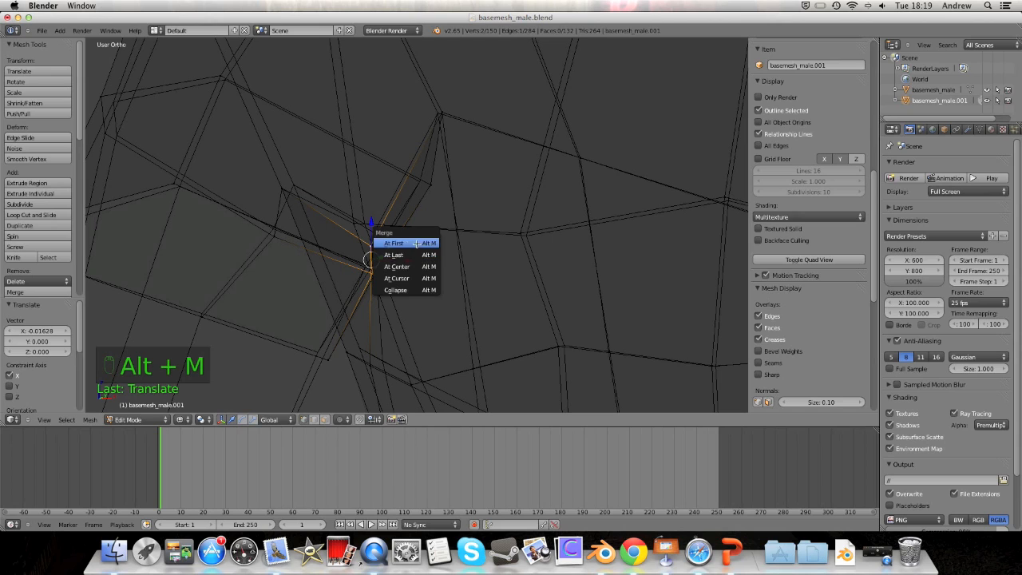
click(408, 267)
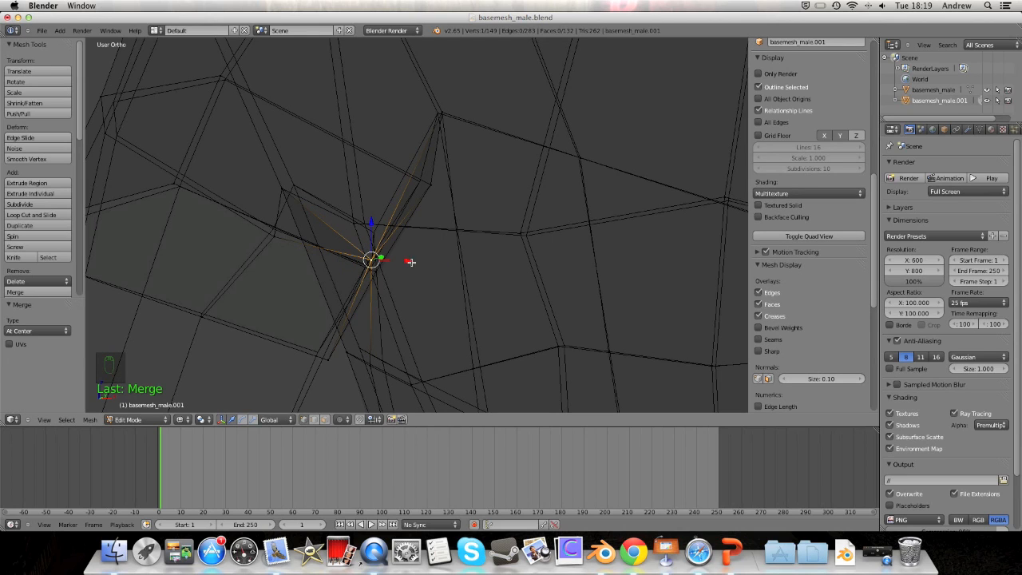
middle_drag(402, 261, 189, 395)
click(150, 422)
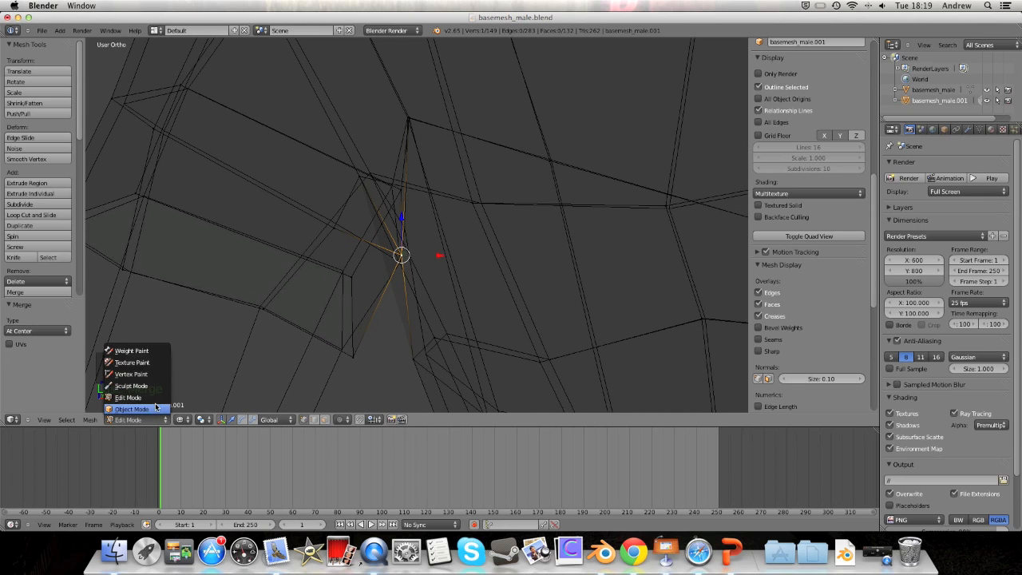
Step: Switch the shirt to Object Mode and back into Edit Mode with solid shading
click(152, 407)
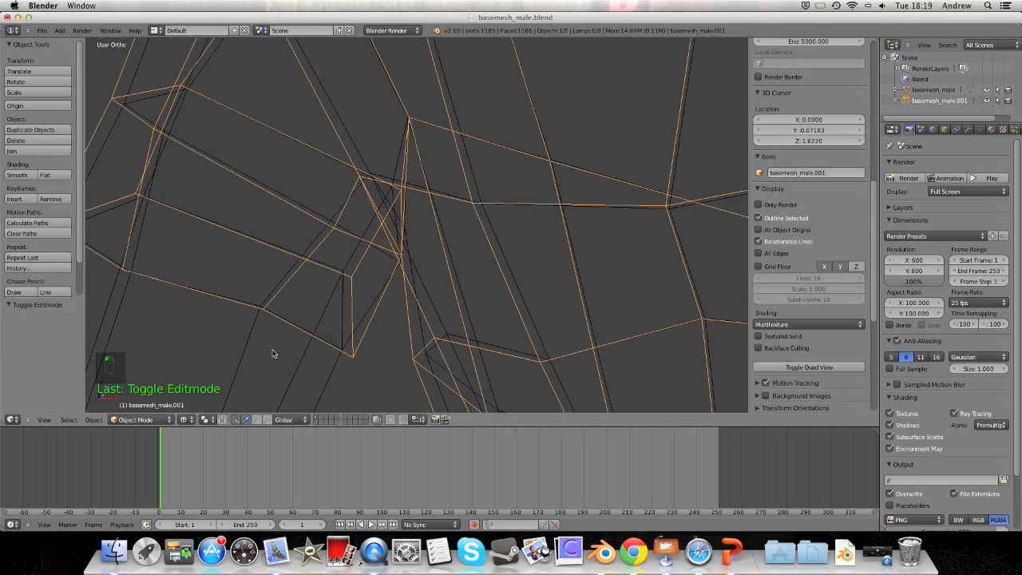
click(158, 419)
click(158, 397)
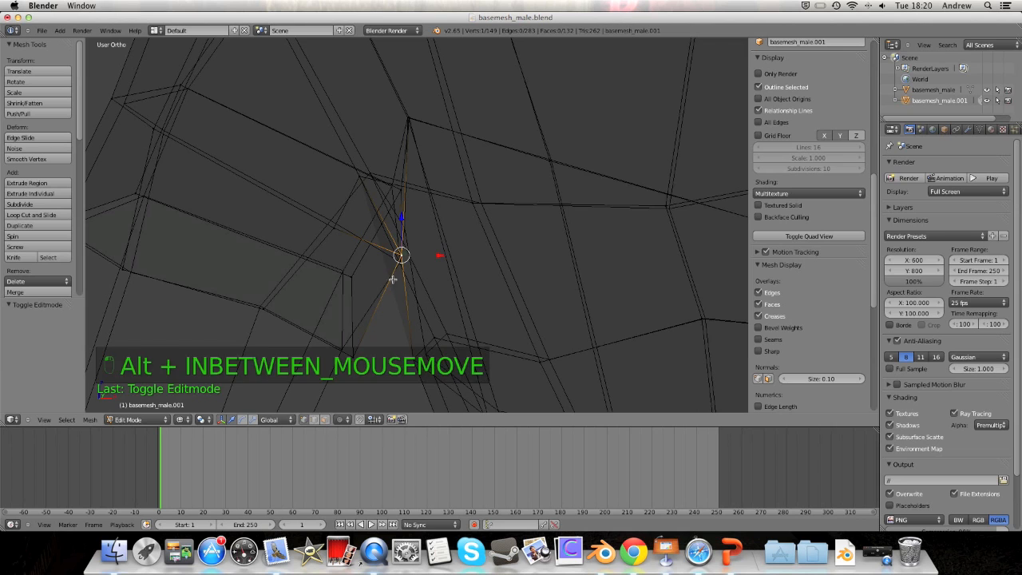
key(z)
mouse_move(392, 278)
middle_down()
mouse_move(440, 263)
mouse_move(419, 189)
middle_up()
Step: Nudge the armpit vertex slightly down along Z, then switch to front orthographic view
drag(427, 161, 428, 163)
middle_drag(428, 164, 433, 232)
drag(428, 222, 446, 257)
middle_drag(451, 267, 485, 230)
scroll(458, 201, down, 8)
scroll(477, 235, down, 5)
key(KP_1)
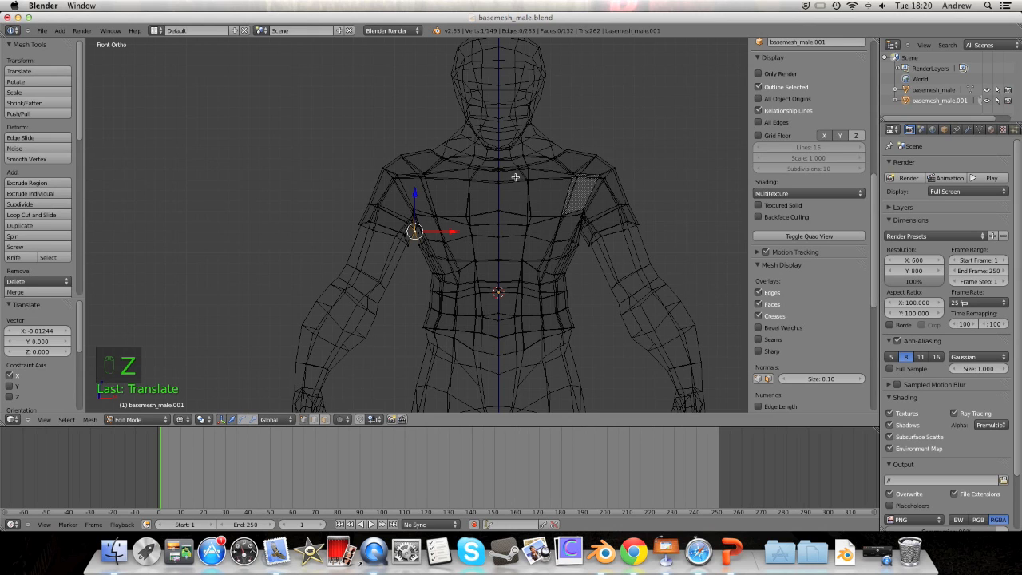
Step: Box-select the figure's left half of the shirt mesh and delete those vertices
key(a)
key(b)
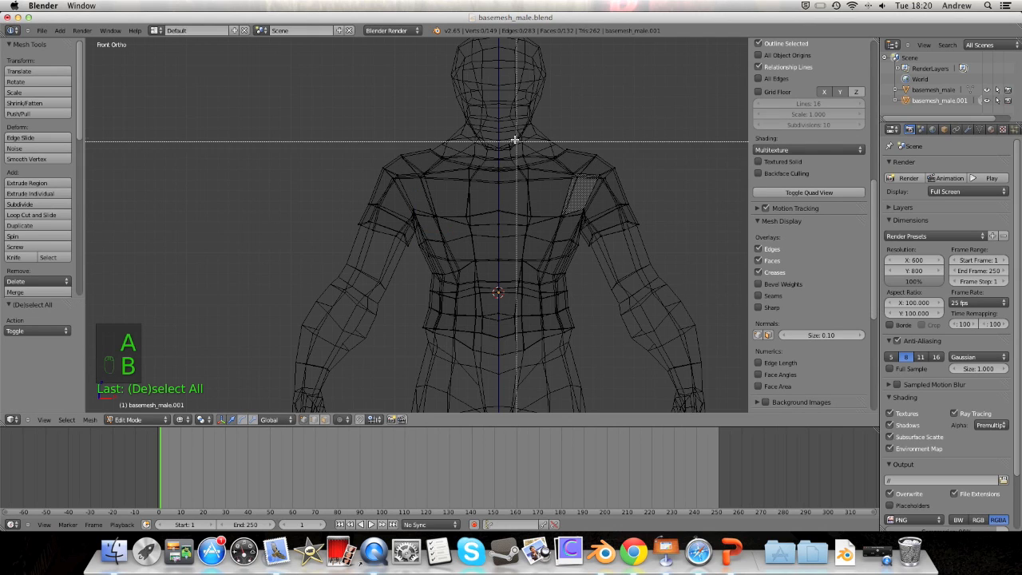
drag(511, 119, 683, 388)
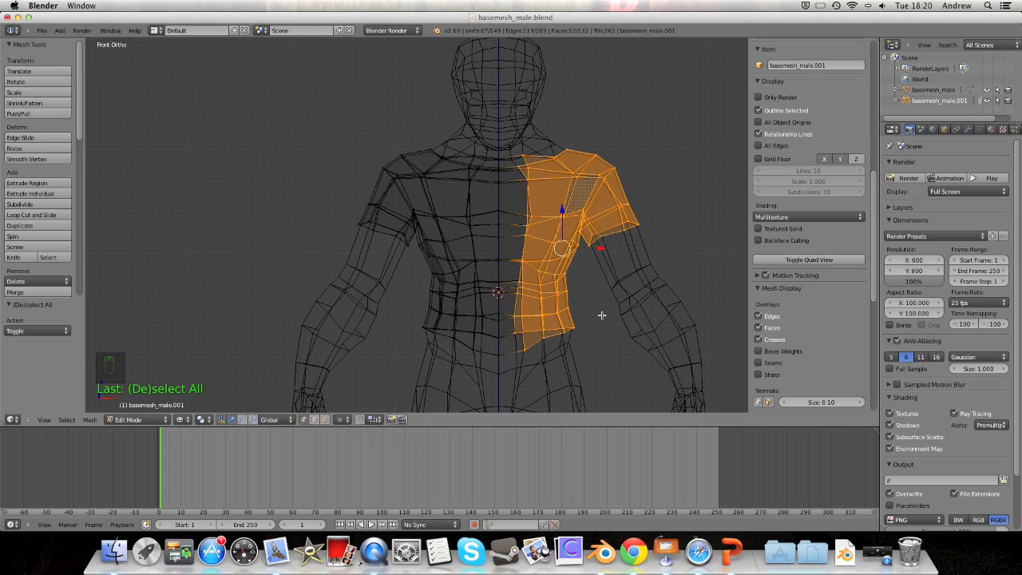
key(x)
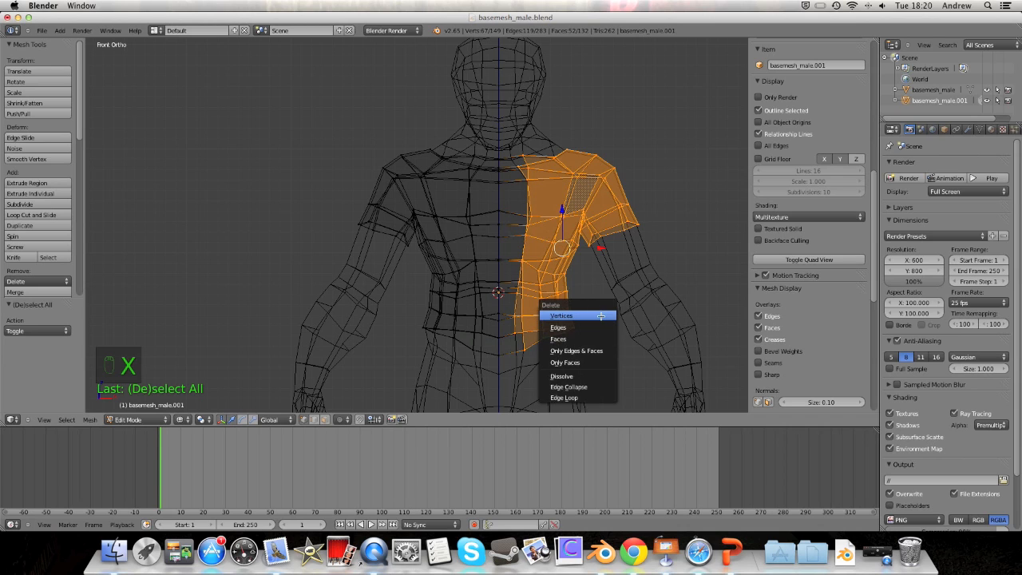
click(592, 316)
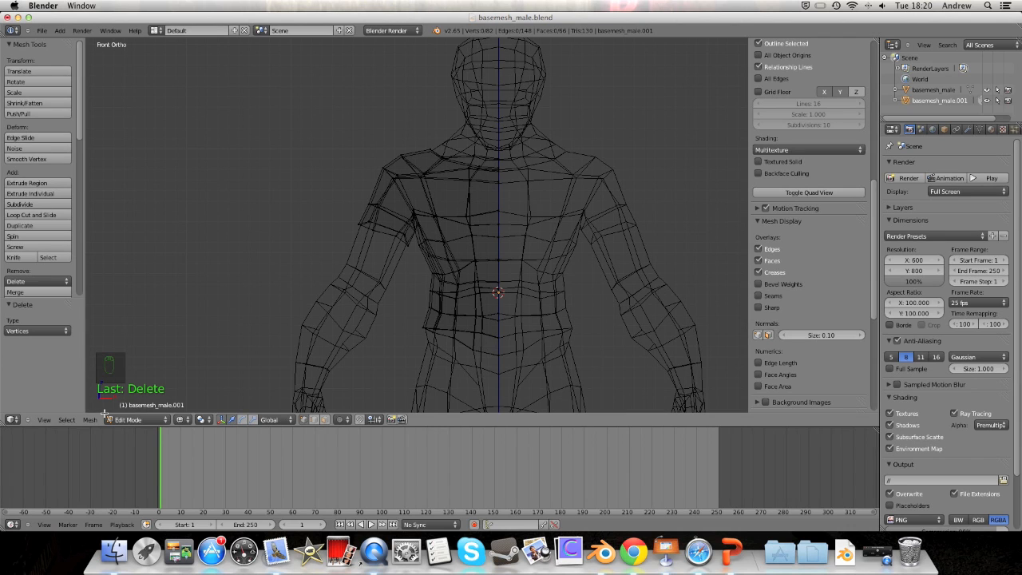
Step: Switch to solid shading and inspect the remaining half-shirt shoulder from the side and back
key(z)
middle_drag(431, 295, 349, 301)
scroll(367, 287, up, 5)
middle_drag(423, 263, 359, 274)
middle_drag(382, 177, 598, 213)
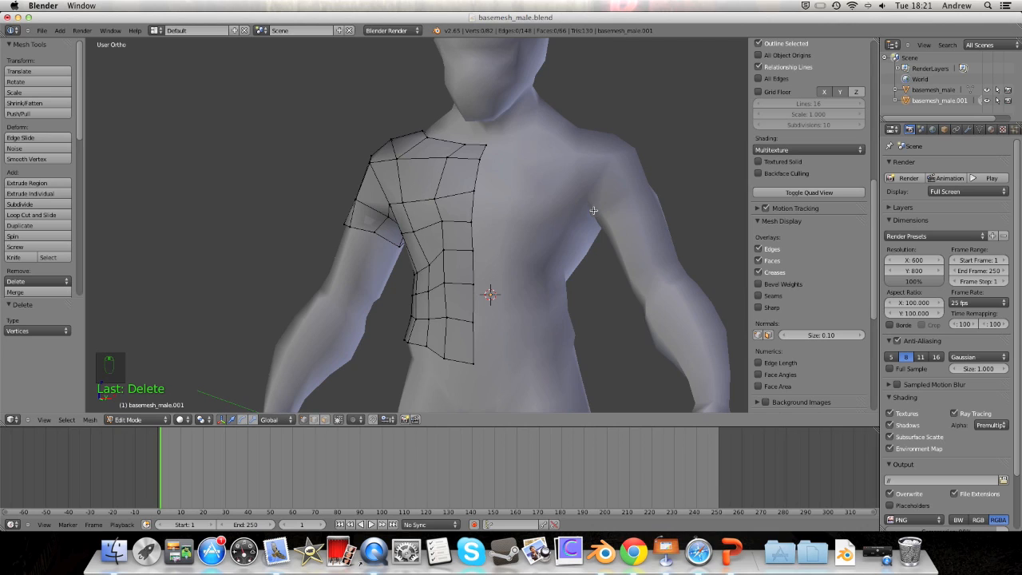
Step: Add a Mirror modifier to basemesh_male.001 from the wrench tab, keeping Y mirroring off
click(967, 130)
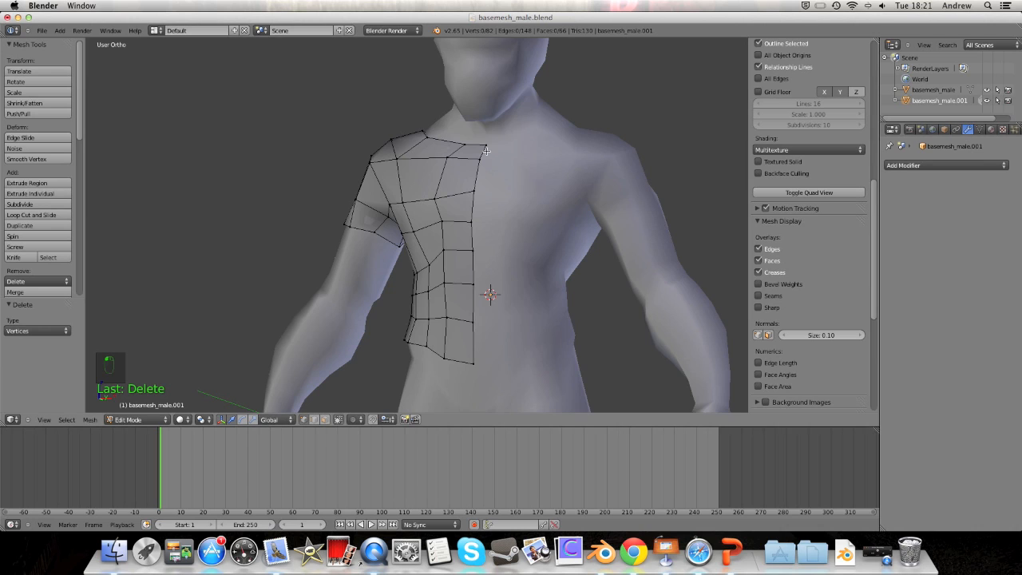
middle_drag(487, 150, 499, 185)
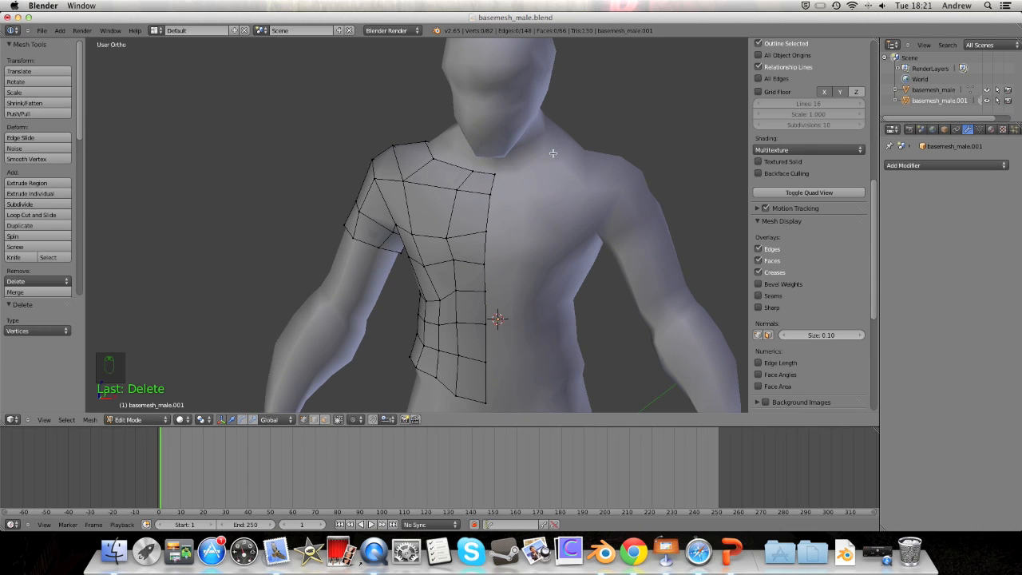
click(916, 166)
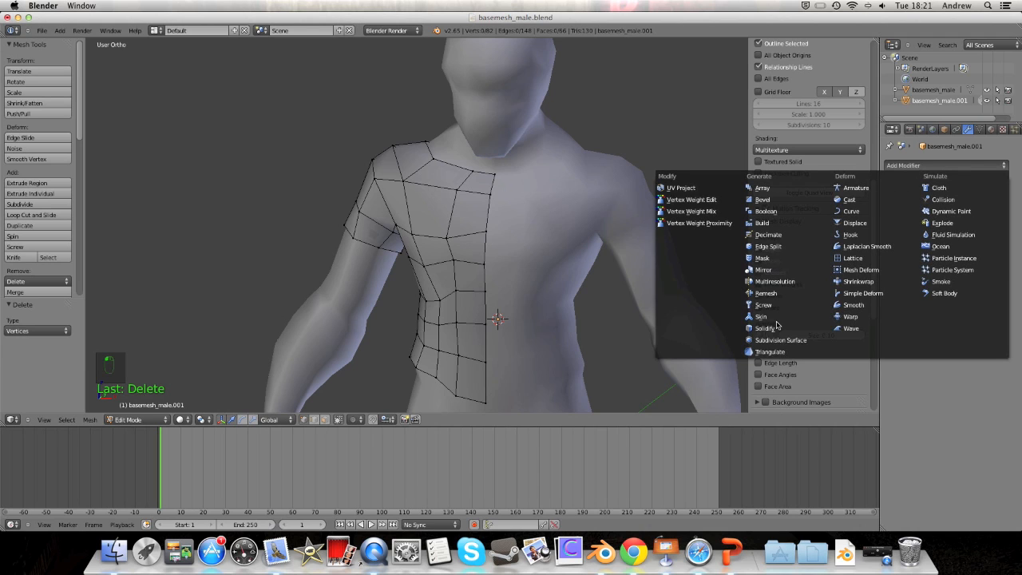
click(765, 271)
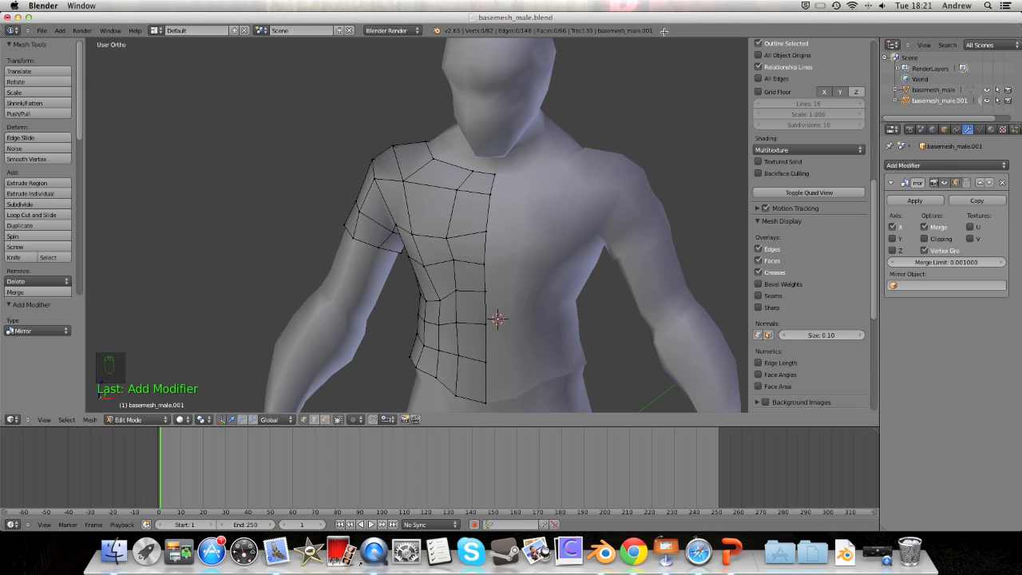
click(892, 238)
click(893, 239)
click(893, 239)
click(893, 239)
click(892, 251)
click(893, 251)
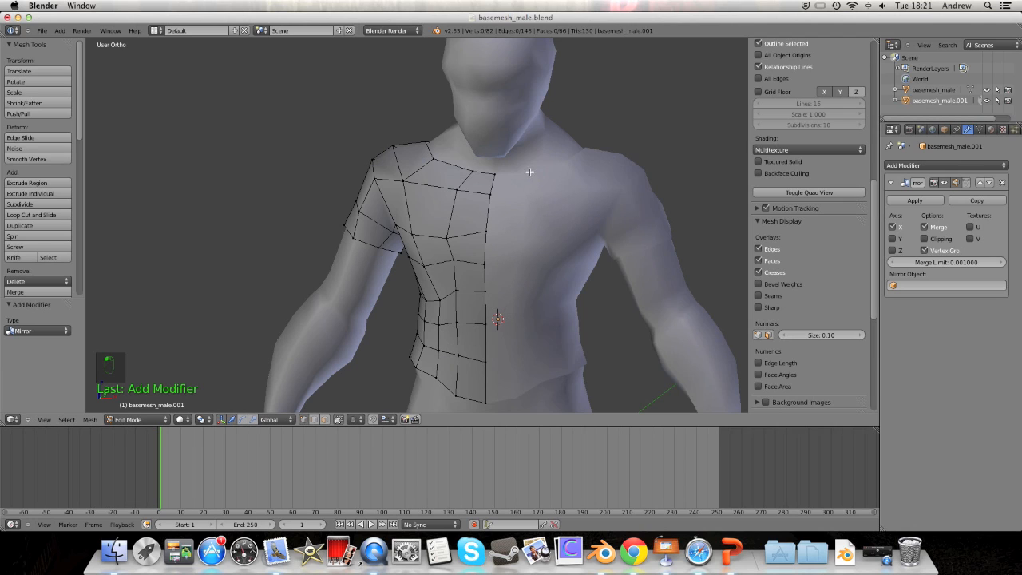
mouse_move(592, 156)
middle_down()
mouse_move(505, 157)
mouse_move(607, 151)
middle_up()
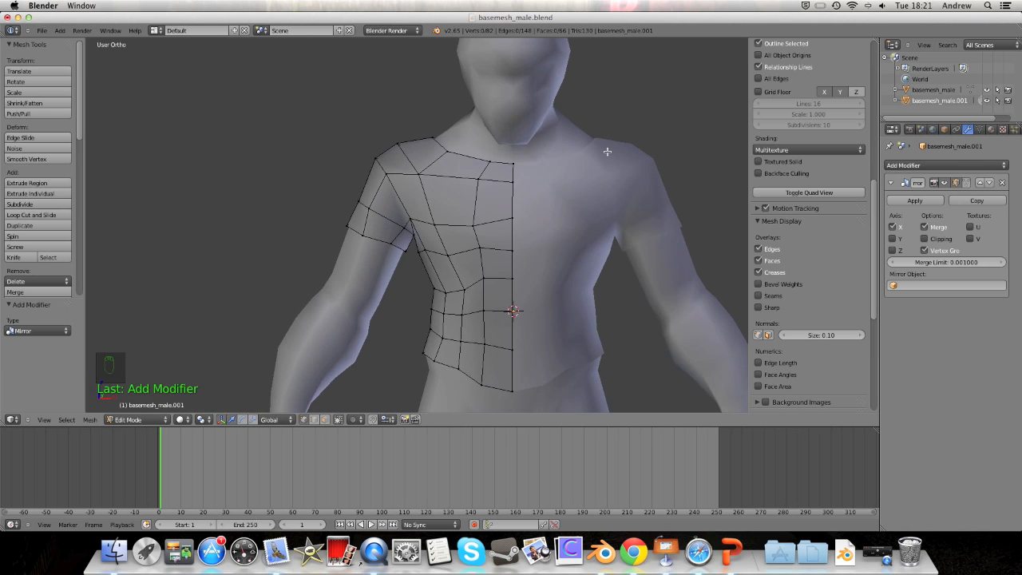
key(KP_1)
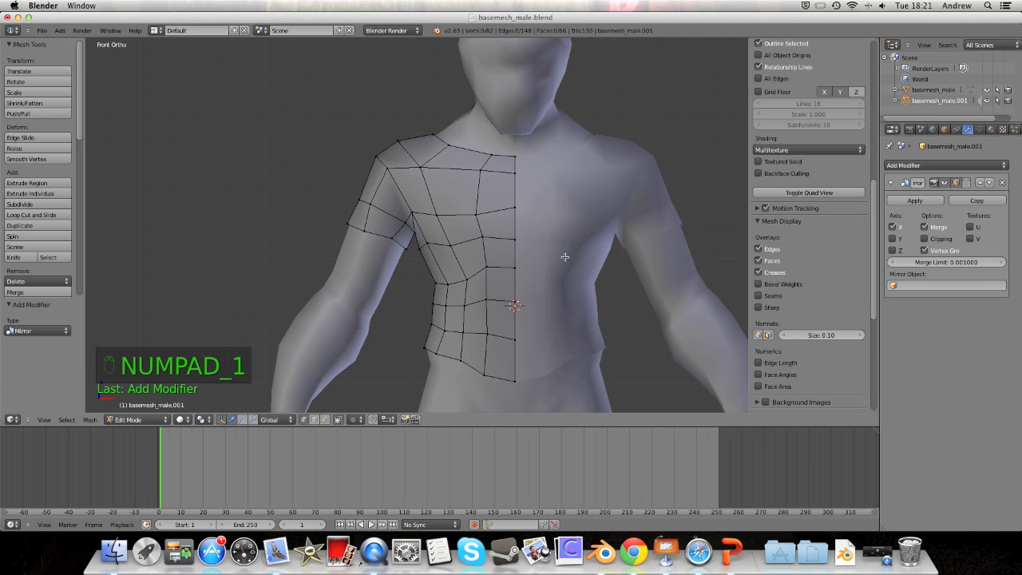
scroll(565, 257, up, 4)
shift+middle_drag(585, 284, 503, 241)
scroll(502, 247, up, 3)
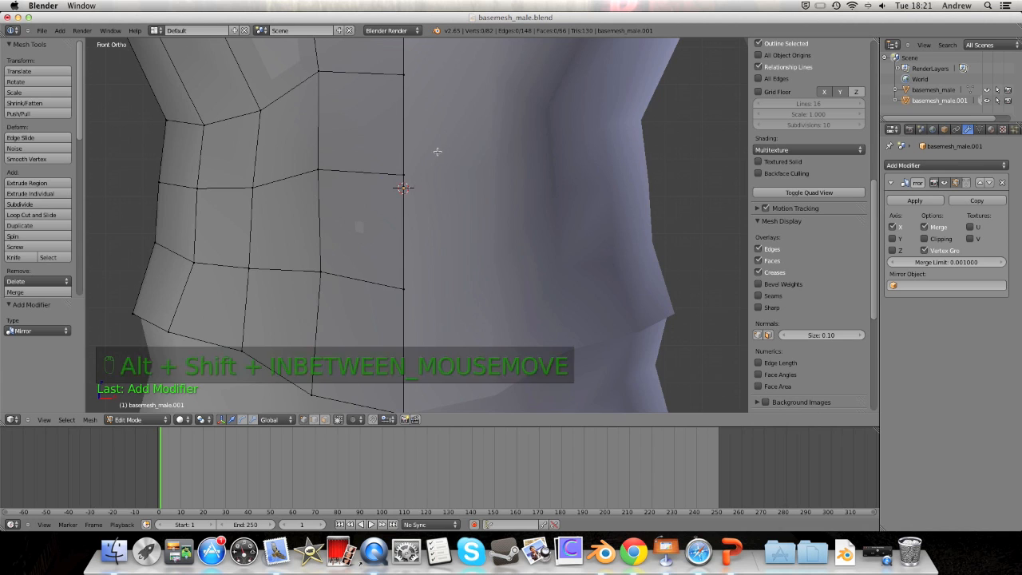
scroll(434, 152, down, 5)
middle_drag(433, 152, 444, 223)
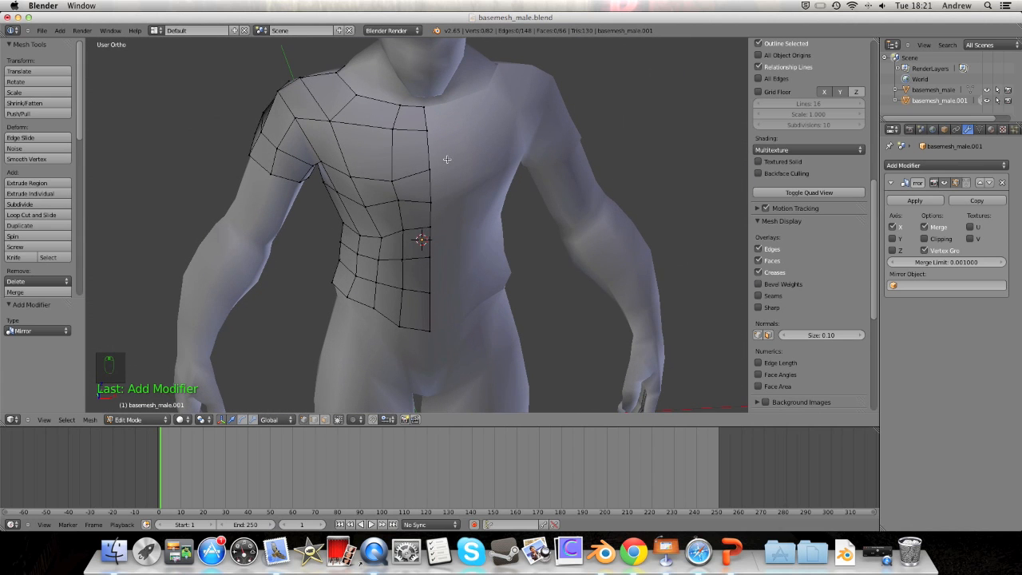
key(KP_1)
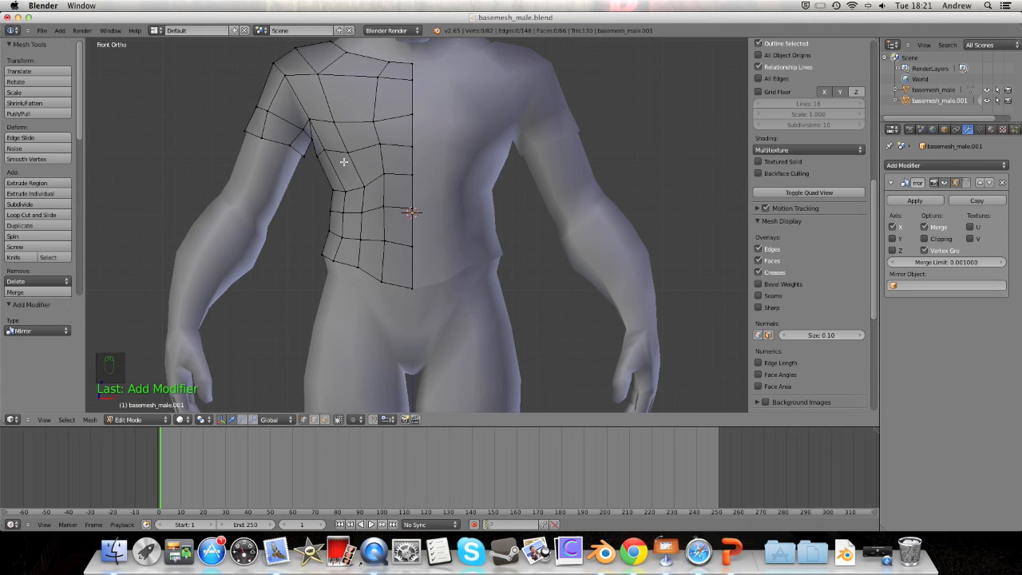
click(126, 420)
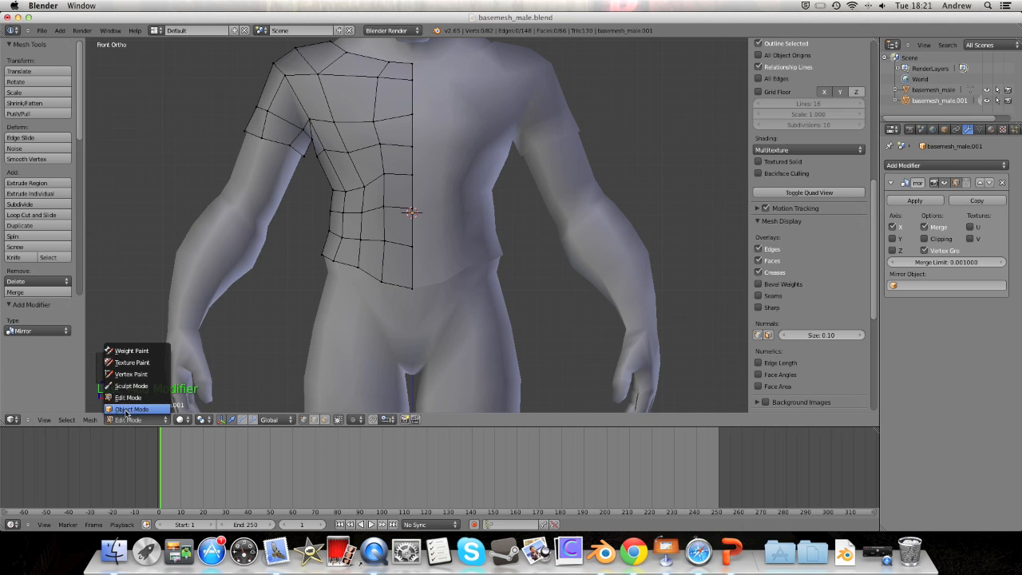
middle_drag(395, 230, 428, 272)
scroll(498, 254, up, 3)
middle_drag(581, 93, 556, 128)
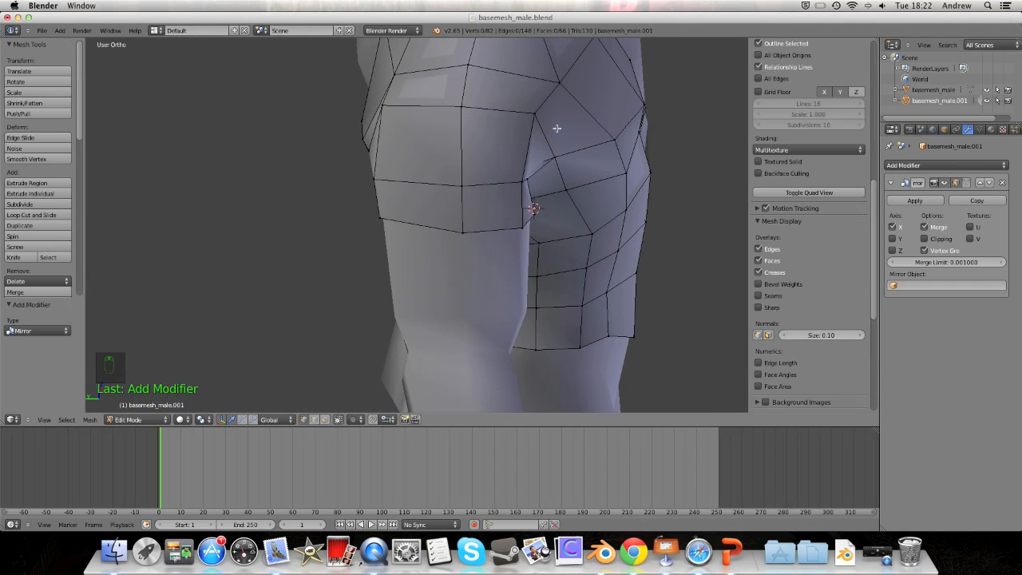
Step: Select the whole shirt mesh and scale it along Y by 1.06
key(a)
key(a)
key(a)
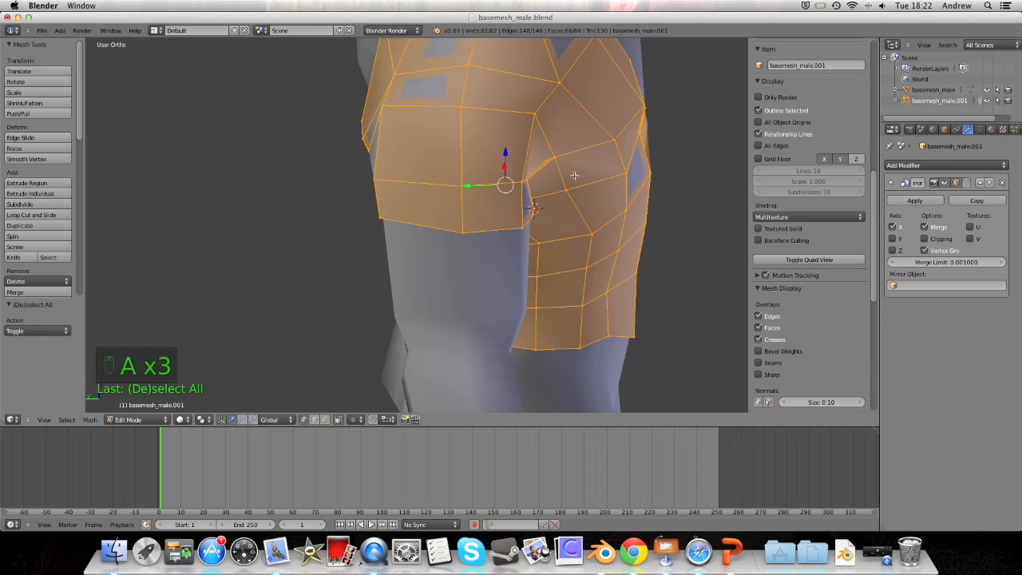
key(s)
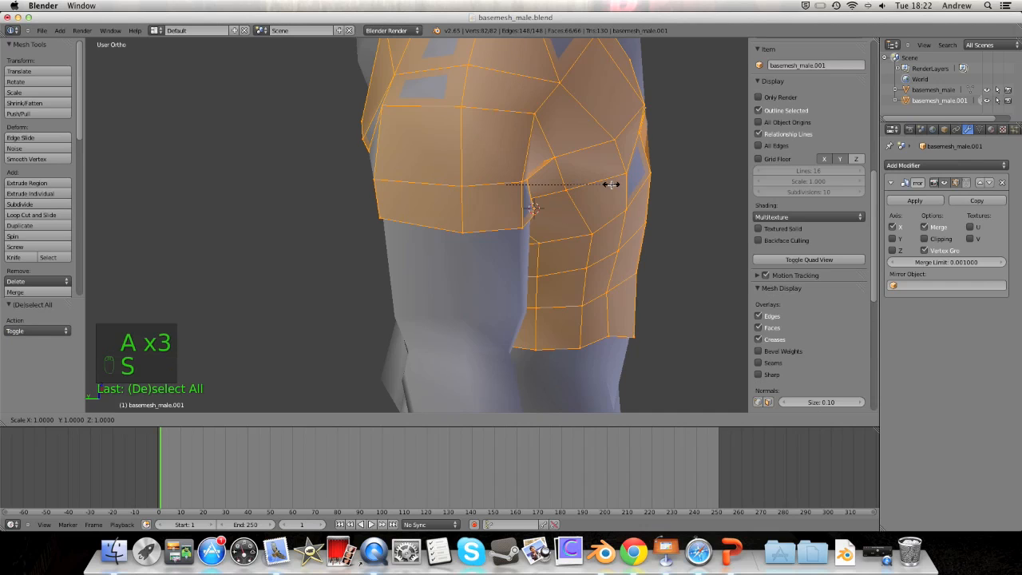
key(y)
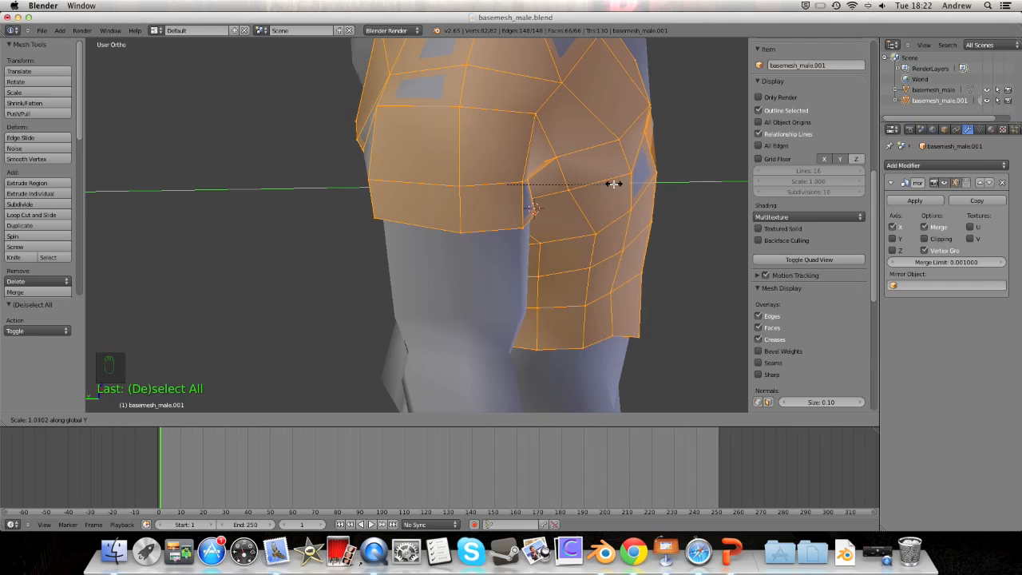
click(617, 186)
middle_drag(617, 186, 592, 161)
Step: Select the bottom hem edge loop and scale it to 0.904 along Y
alt+right_click(456, 288)
middle_drag(463, 286, 551, 282)
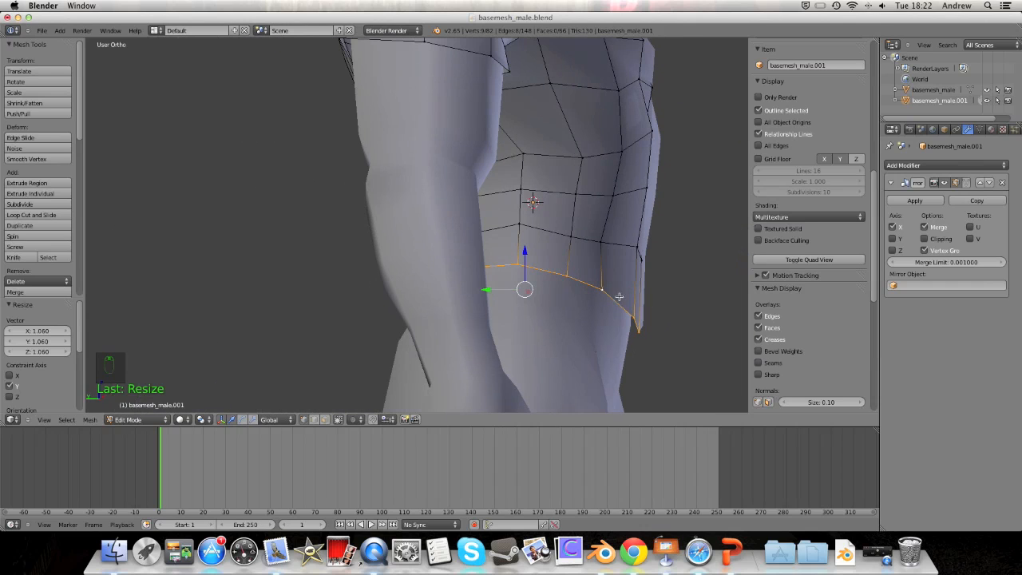
key(s)
key(y)
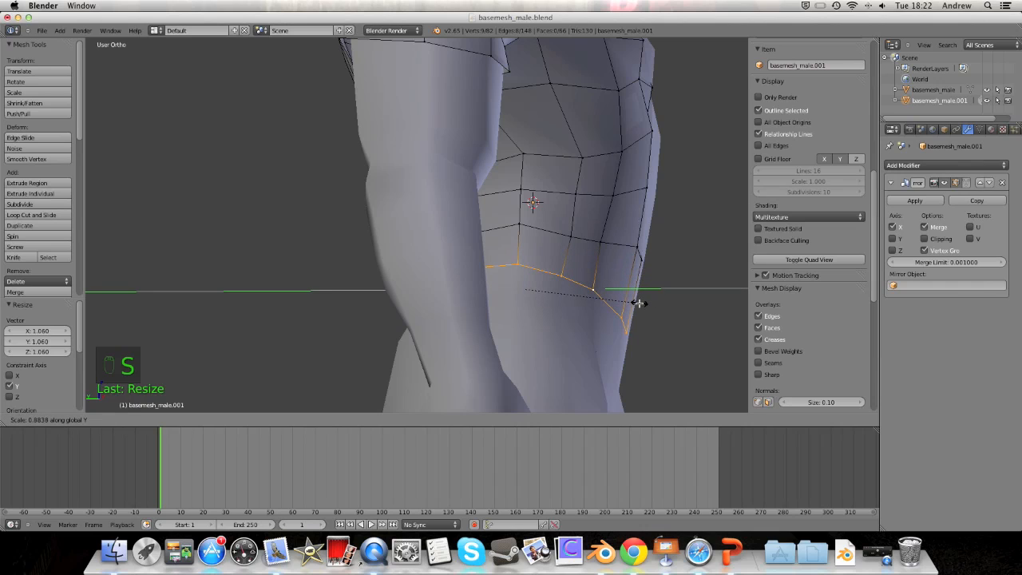
click(640, 302)
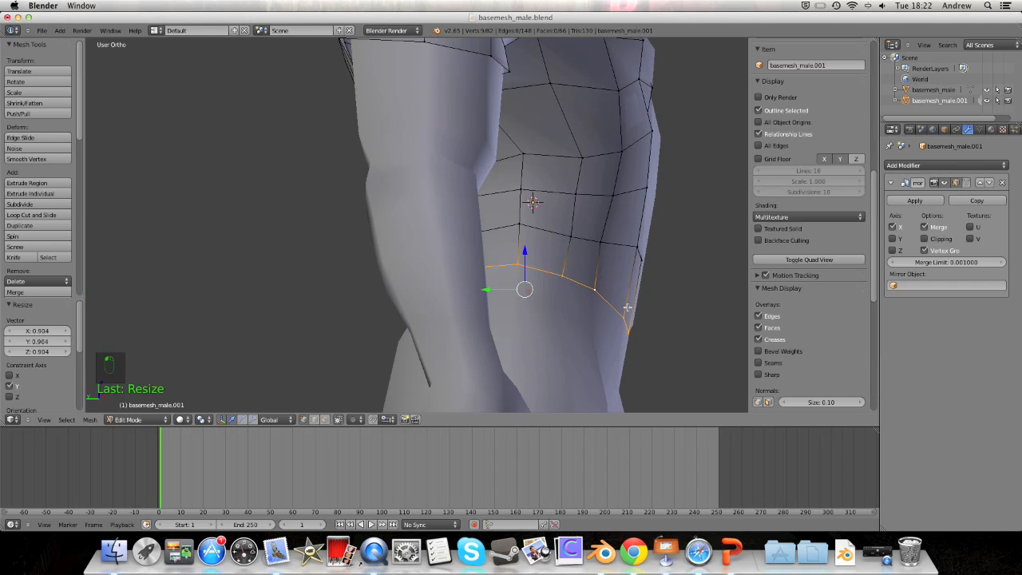
alt+drag(655, 270, 515, 319)
scroll(557, 273, down, 4)
alt+scroll(550, 280, down, 1)
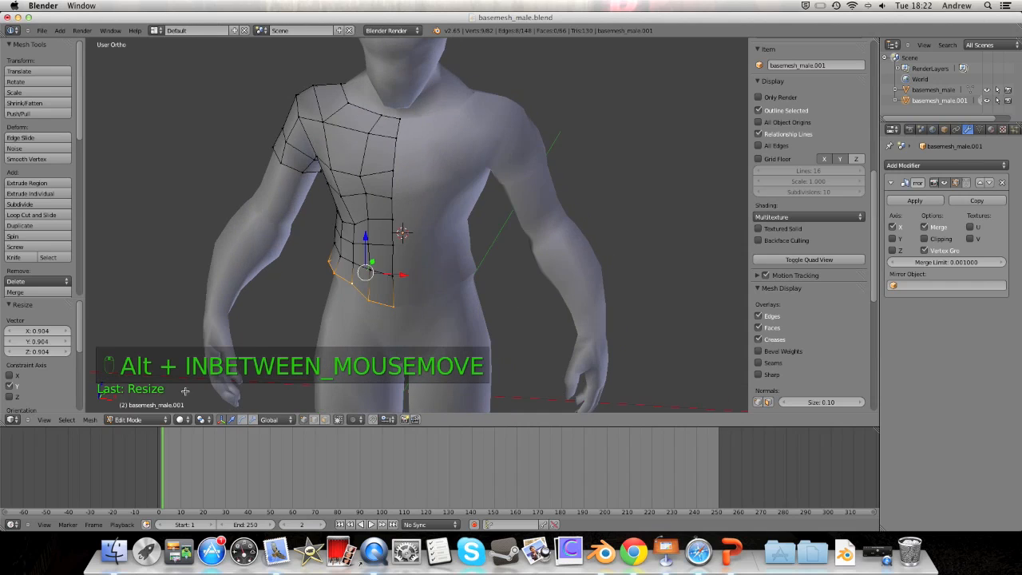
Step: Return to Object Mode and give the shirt its own material copy in the Material tab
click(144, 417)
click(132, 408)
alt+drag(328, 273, 348, 271)
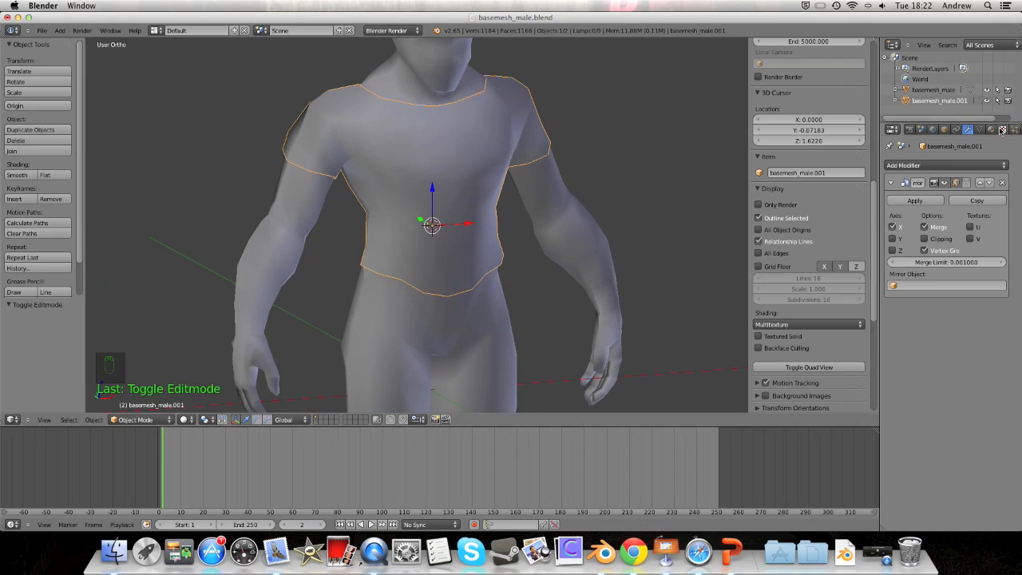
click(993, 129)
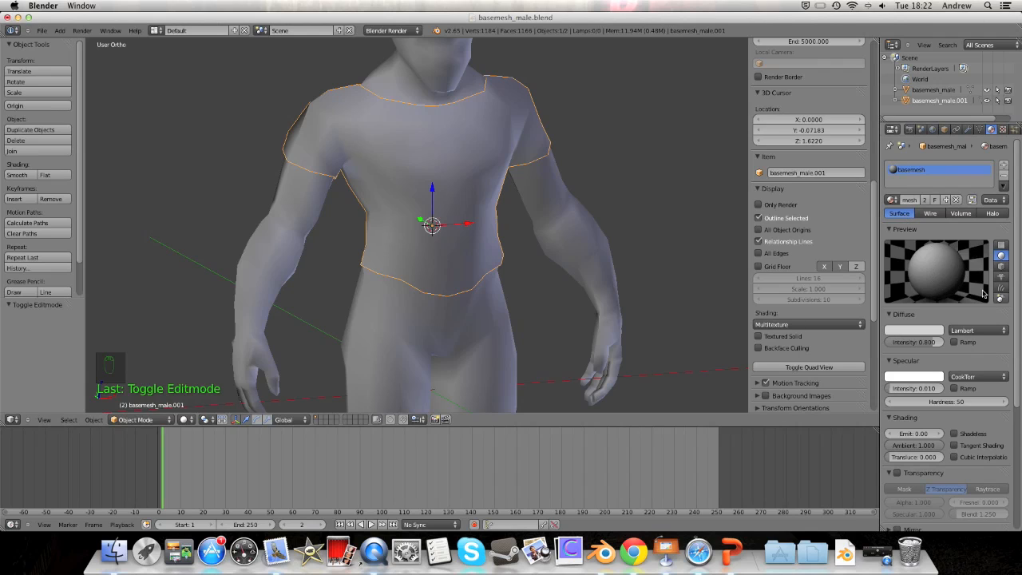
click(915, 331)
drag(888, 259, 885, 224)
click(927, 200)
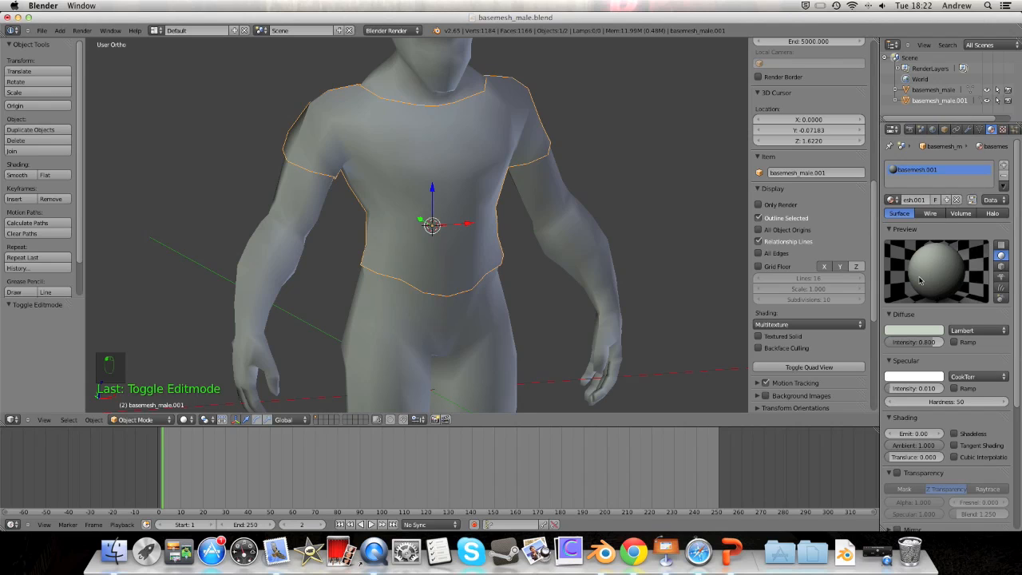
Step: Set the shirt's diffuse colour to orange (R 0.947, G 0.523, B 0.352)
click(915, 329)
click(887, 242)
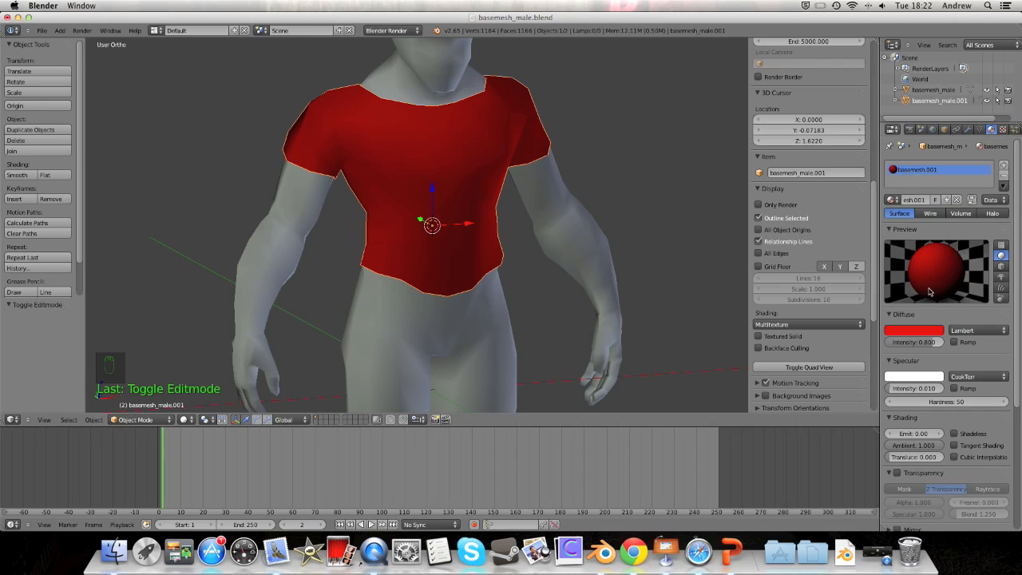
click(924, 329)
mouse_move(936, 205)
mouse_down()
mouse_move(935, 229)
mouse_move(935, 192)
mouse_up()
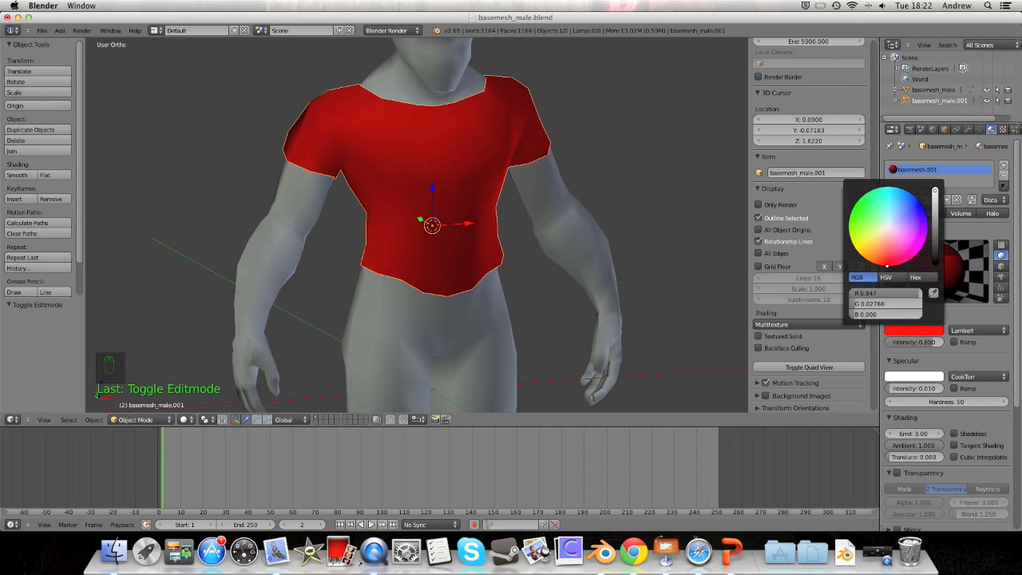
click(885, 244)
drag(886, 243, 881, 250)
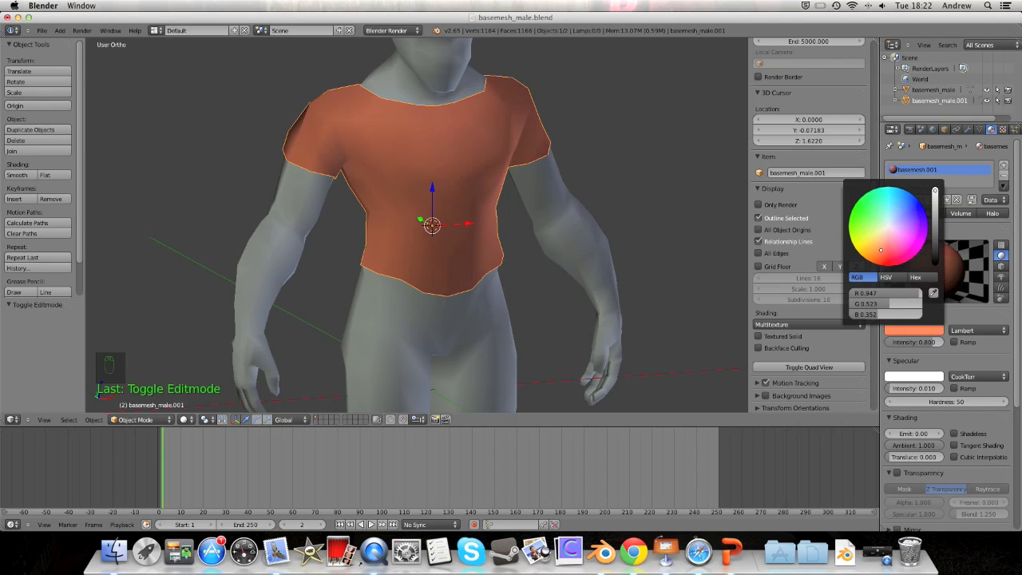
alt+drag(501, 169, 460, 203)
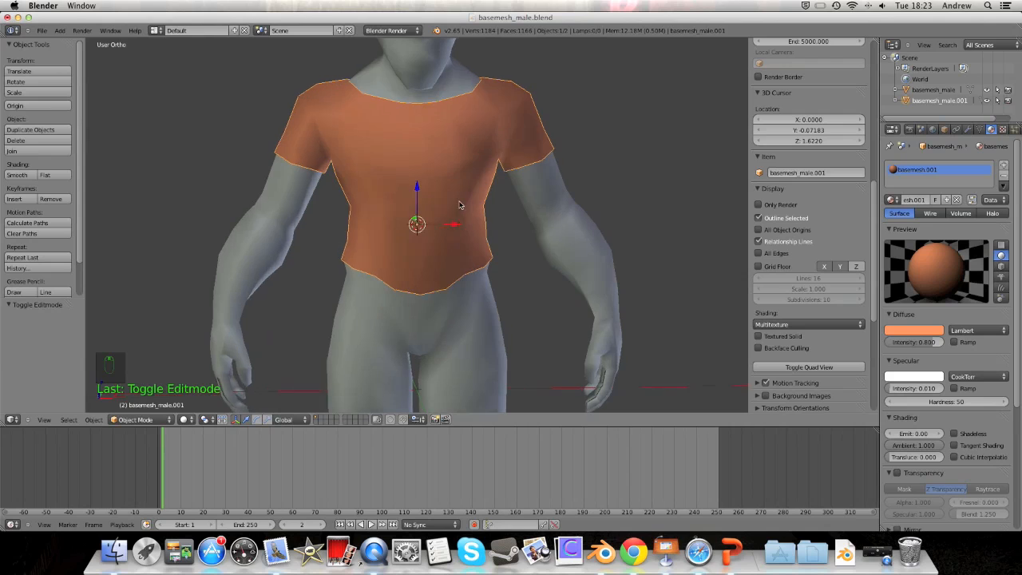
click(131, 420)
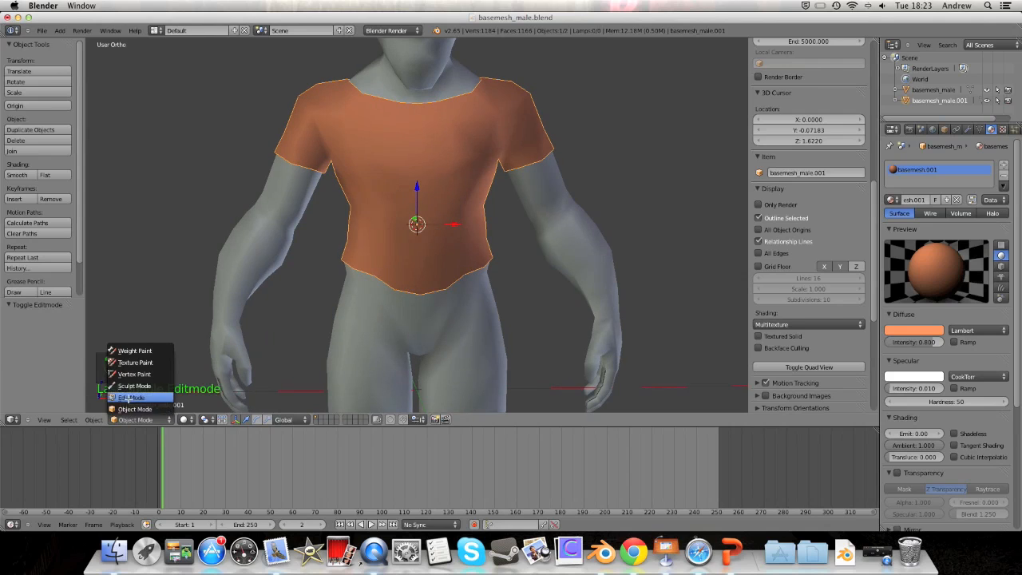
Step: In Edit Mode, scale the bottom hem loop along Z to flatten it level
click(129, 401)
alt+drag(445, 220, 536, 192)
scroll(556, 183, up, 5)
middle_drag(537, 192, 547, 315)
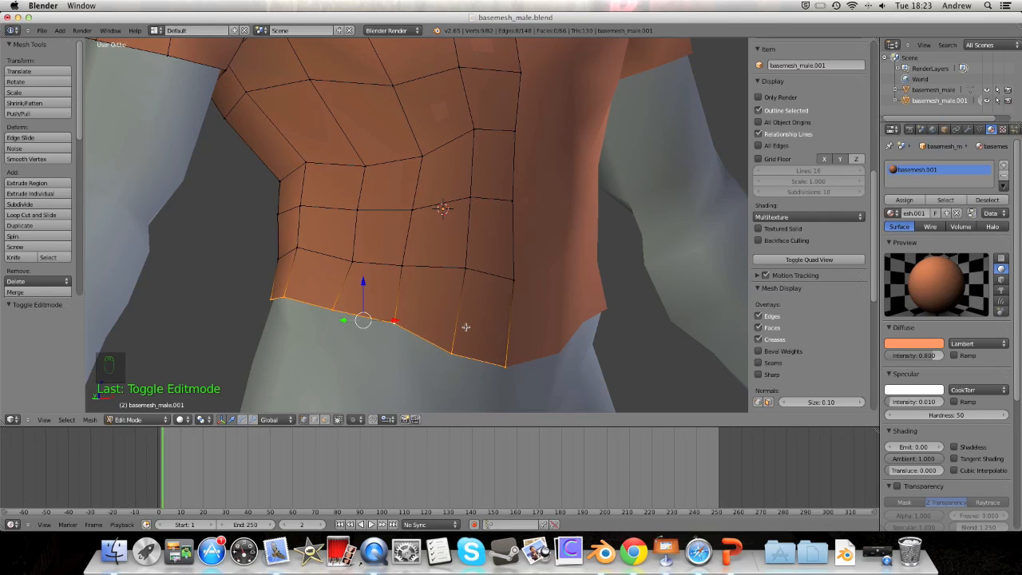
key(s)
key(z)
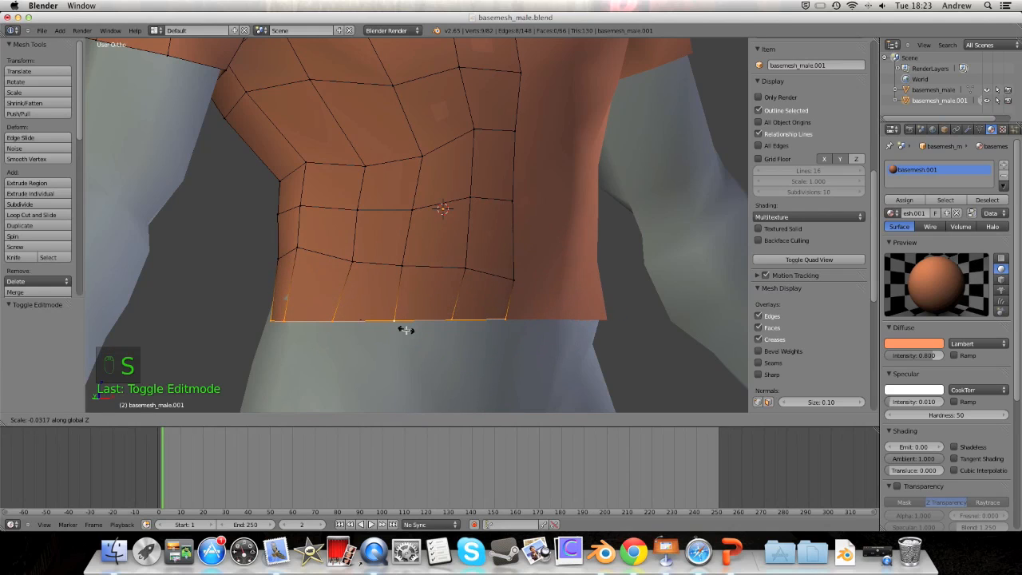
click(455, 336)
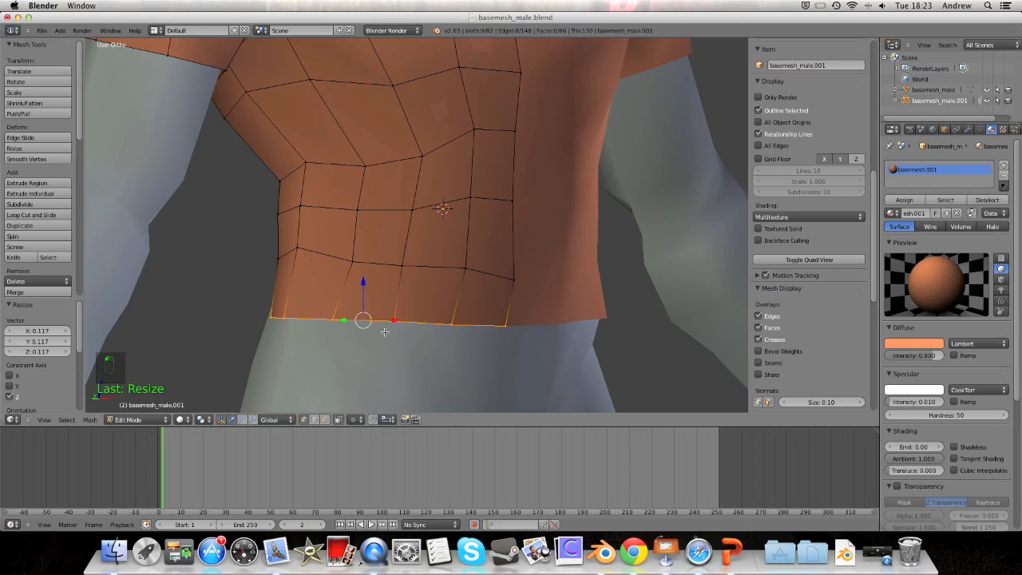
Step: Widen the hem loop along Y to 1.048 and shift it 0.00622 along Y
middle_drag(364, 333, 441, 312)
key(s)
key(y)
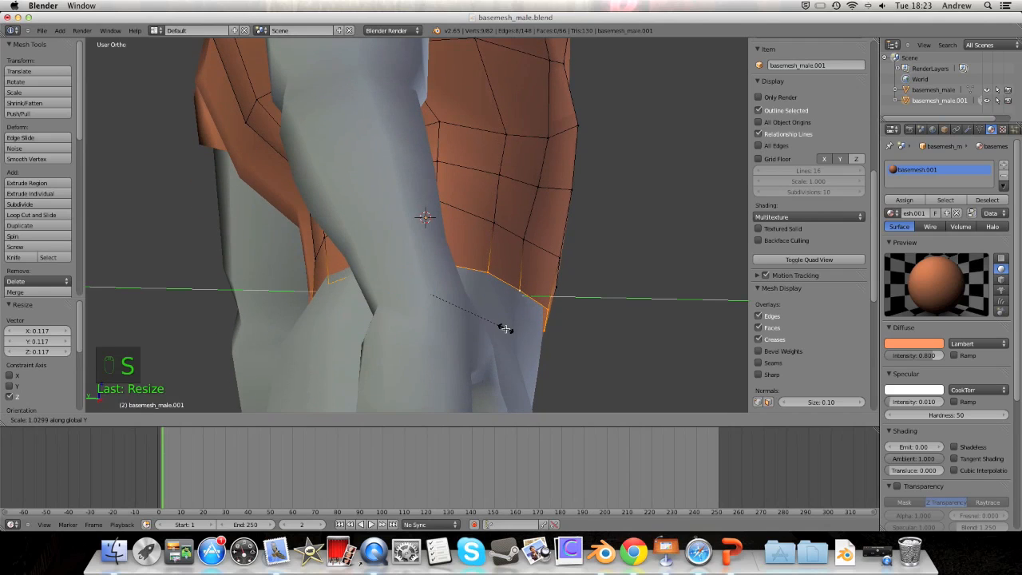
click(505, 328)
drag(389, 292, 386, 293)
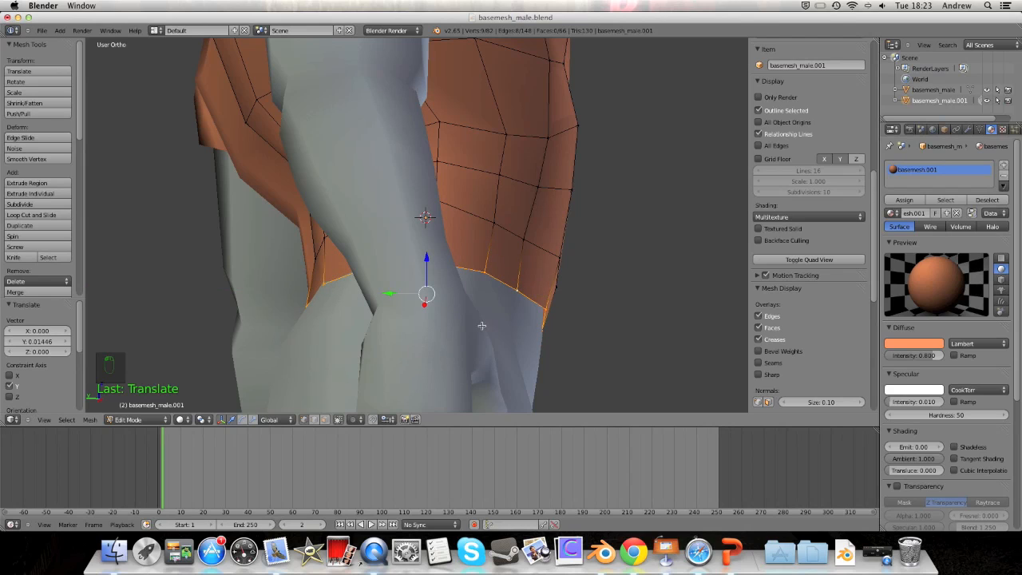
key(s)
key(y)
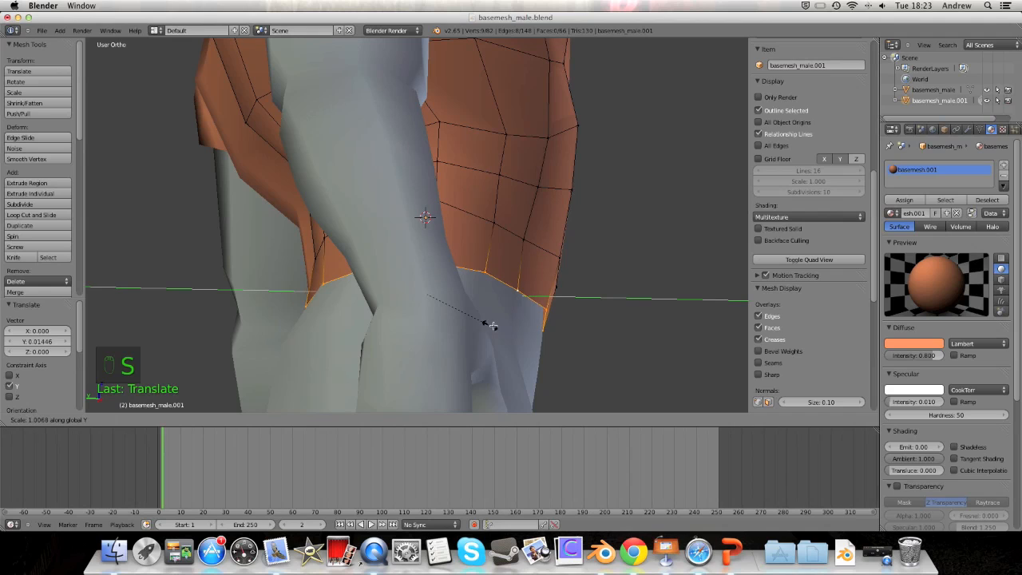
click(492, 326)
drag(396, 293, 392, 293)
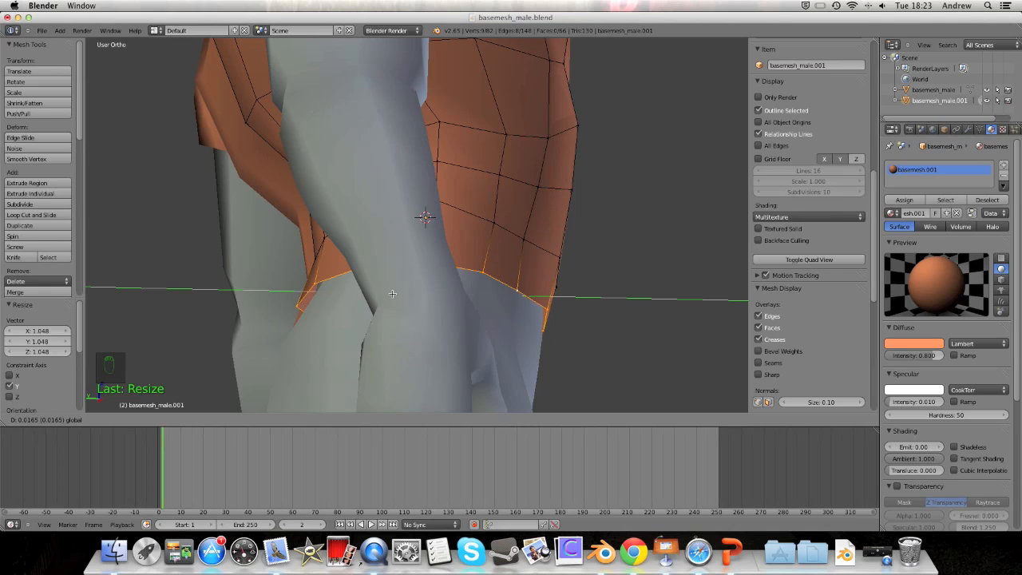
click(392, 293)
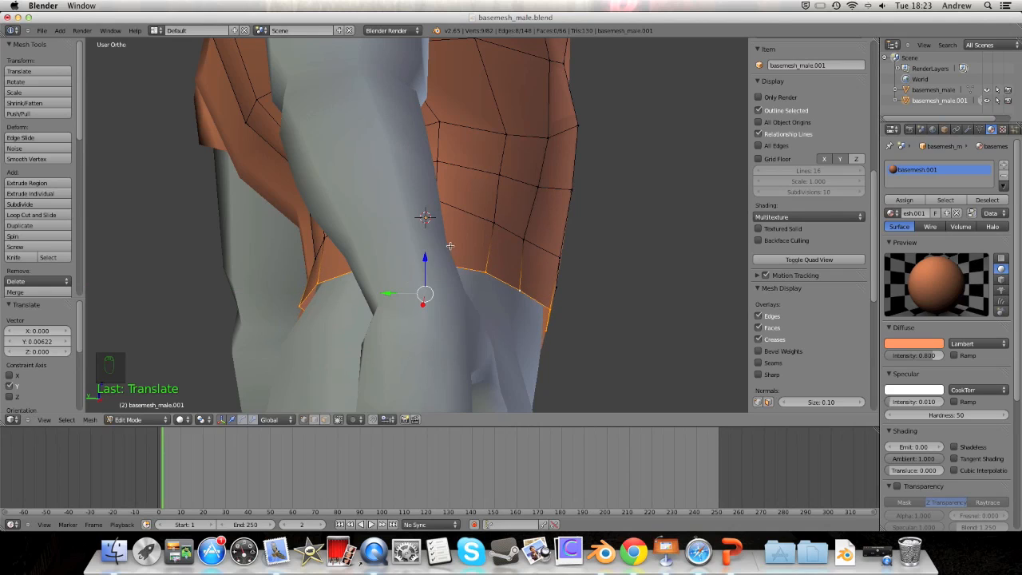
middle_drag(491, 237, 520, 239)
scroll(472, 228, down, 5)
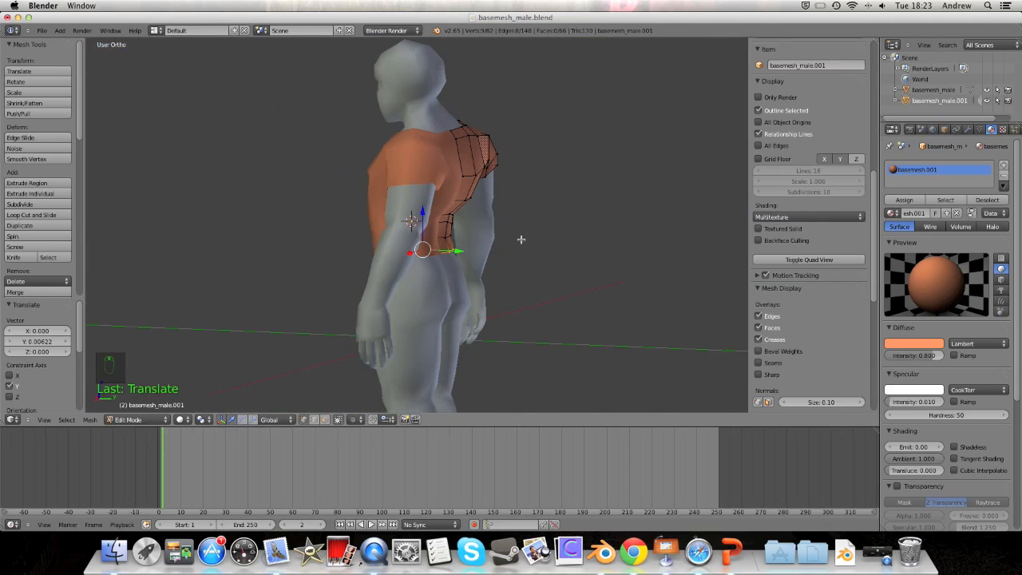
Step: Scale the side edge loop to 0.586 along Y and shift it 0.07931 along Y
middle_drag(466, 200, 513, 275)
key(s)
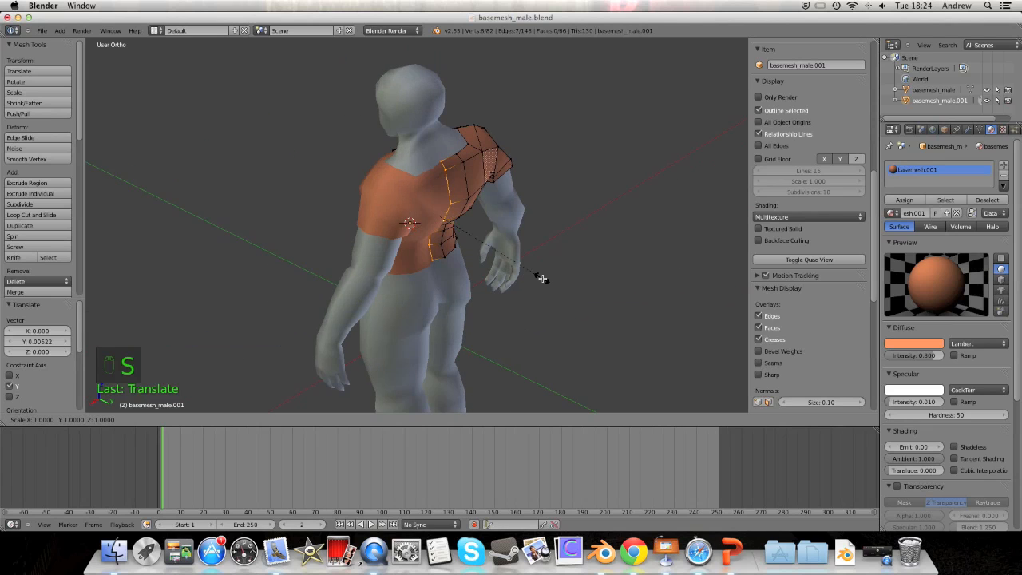
key(y)
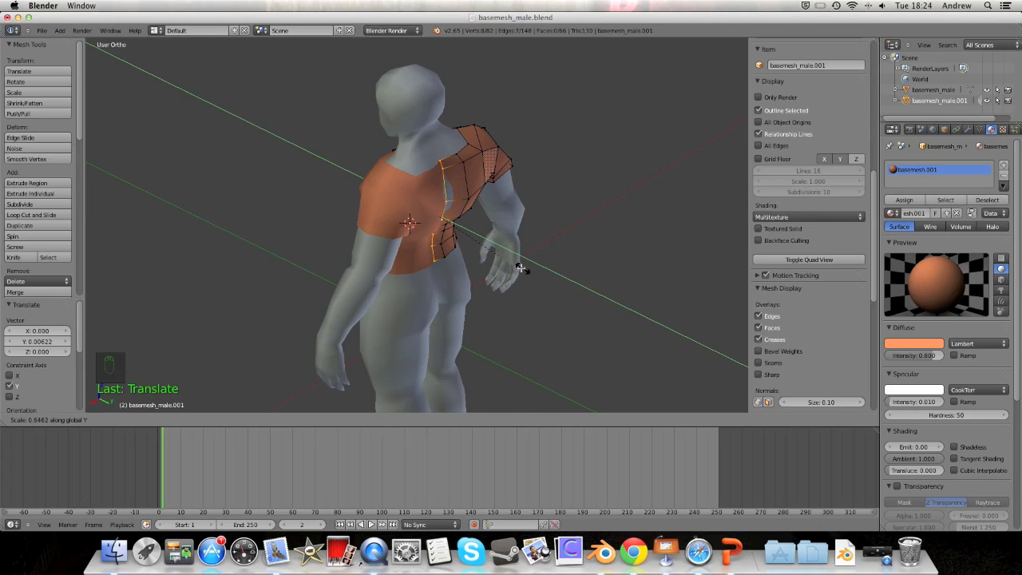
click(507, 261)
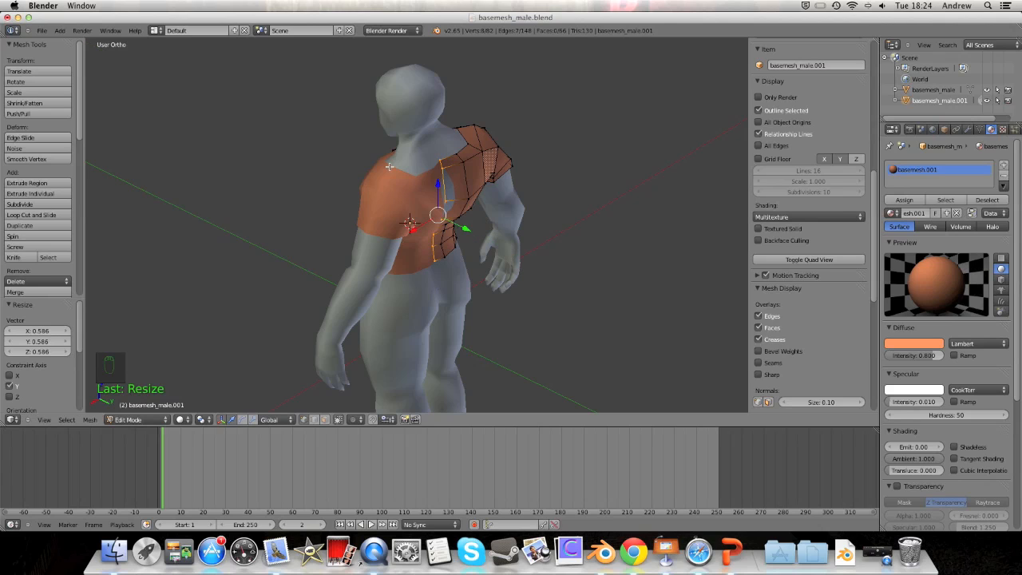
drag(464, 227, 469, 233)
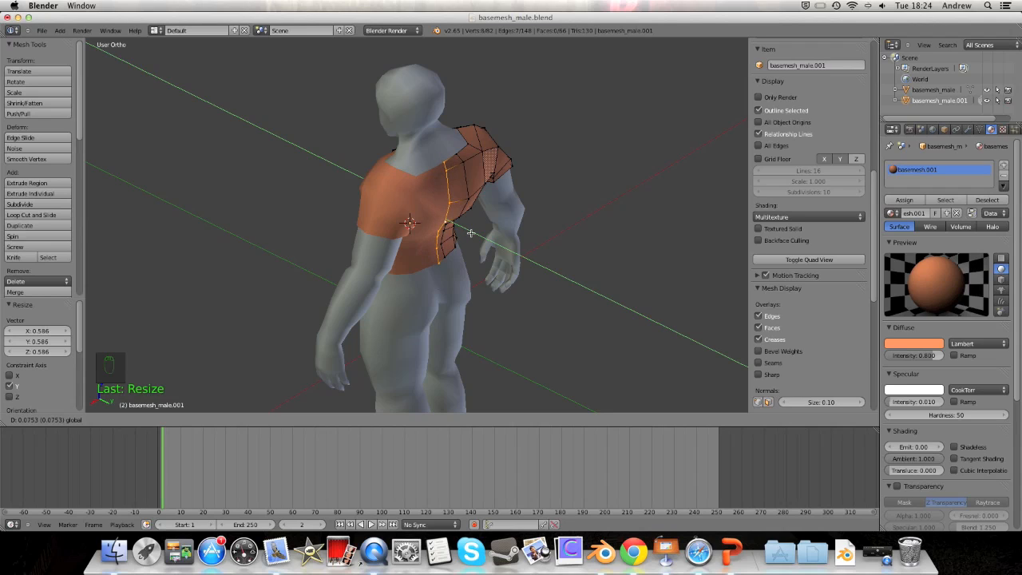
drag(471, 232, 471, 232)
scroll(471, 232, up, 4)
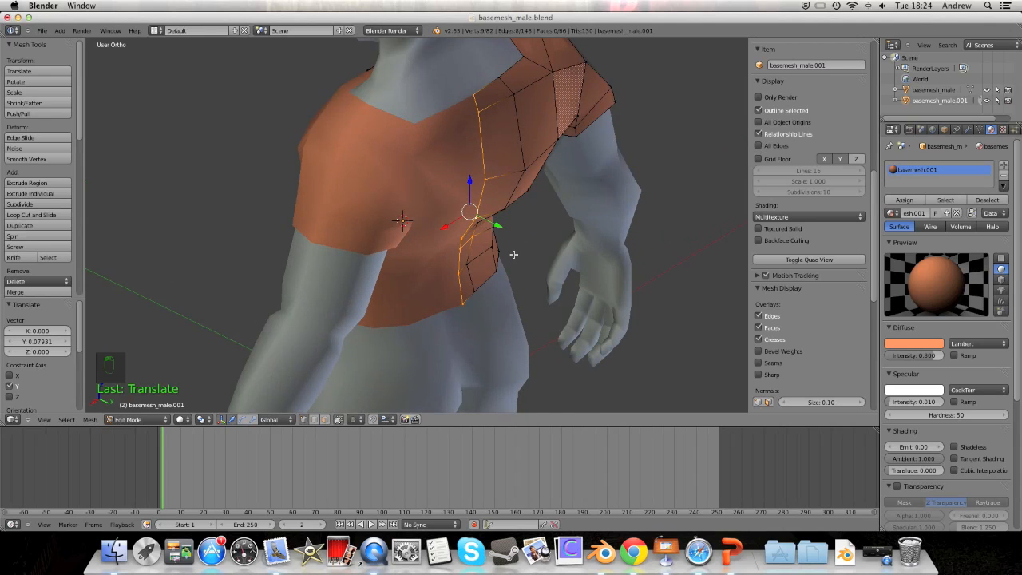
Step: Deselect the whole shirt mesh and pick a single vertex on its lower edge
key(a)
middle_drag(511, 251, 476, 279)
right_click(432, 312)
Step: Nudge two hem vertices along Y, the last by −0.016, so the shirt hugs the body
key(g)
key(y)
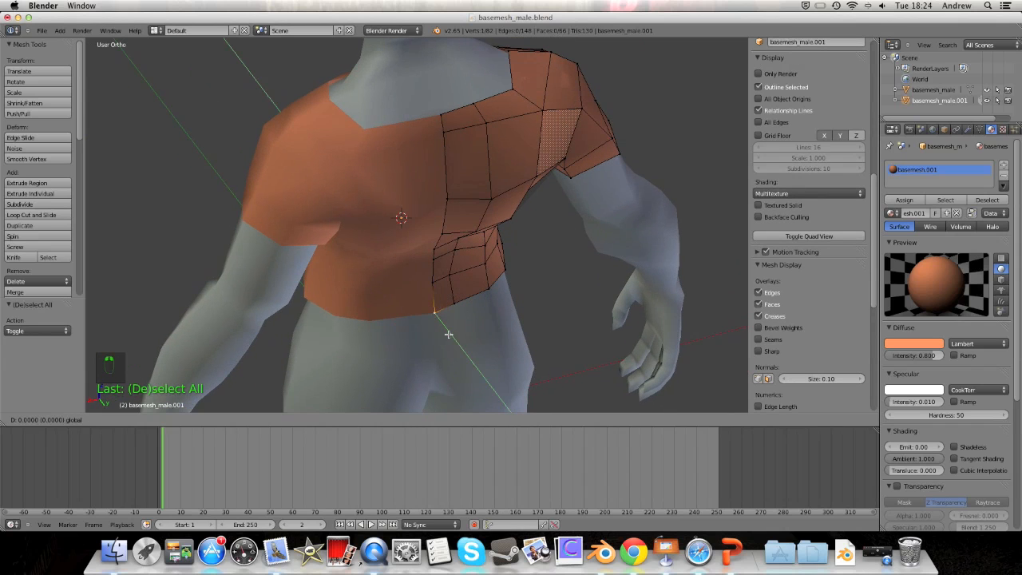
click(446, 332)
middle_drag(445, 331, 314, 301)
key(g)
key(y)
click(514, 288)
scroll(361, 289, down, 6)
scroll(314, 301, up, 3)
middle_drag(379, 266, 527, 313)
scroll(492, 294, up, 2)
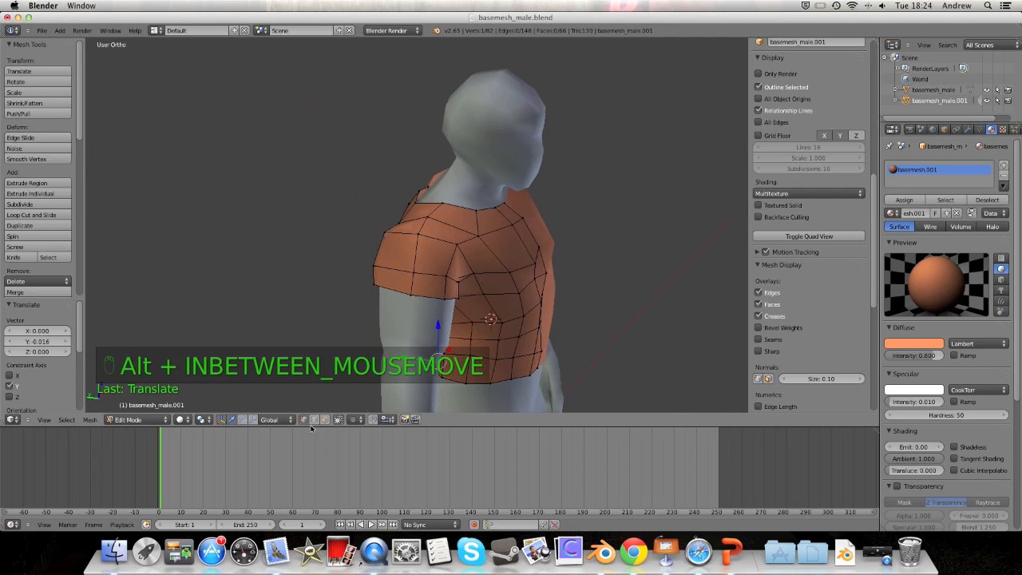
Step: Return the shirt to Object Mode and frame the whole figure from the front
click(150, 420)
click(145, 408)
middle_drag(574, 213, 424, 193)
shift+middle_drag(503, 294, 419, 153)
scroll(498, 292, down, 2)
scroll(412, 152, down, 3)
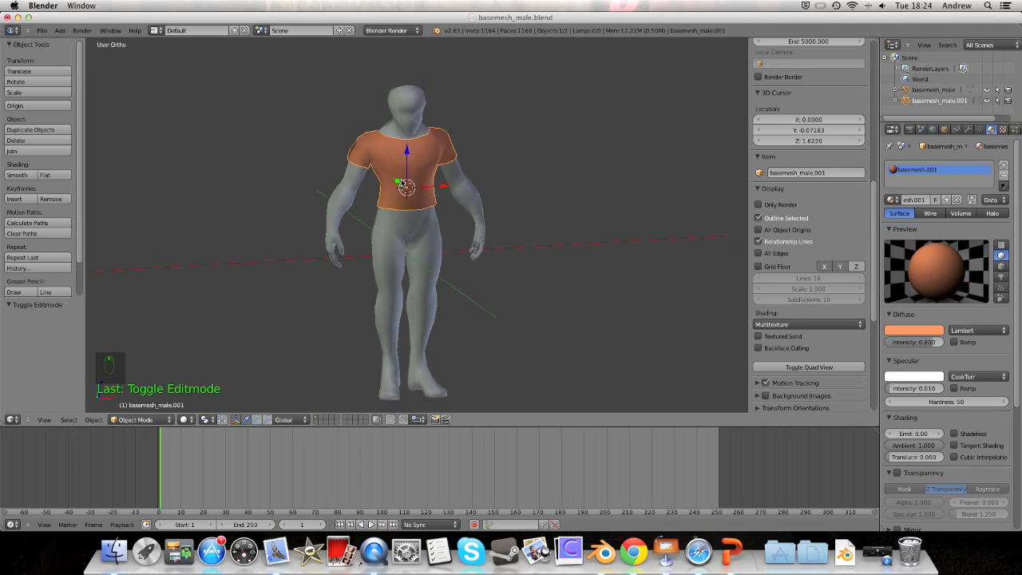
Step: Add a Subdivision Surface modifier to the male body mesh
right_click(392, 134)
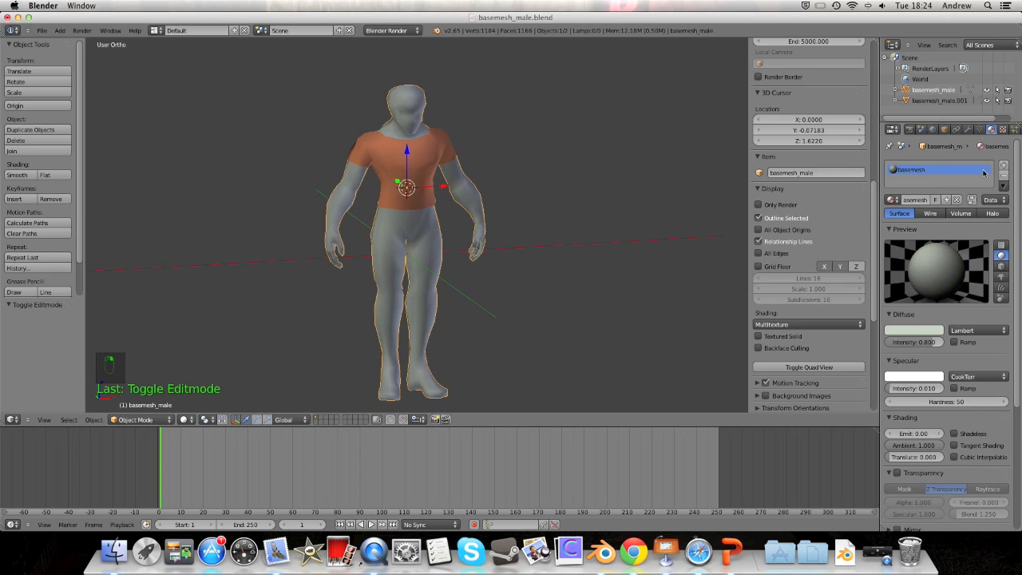
click(968, 129)
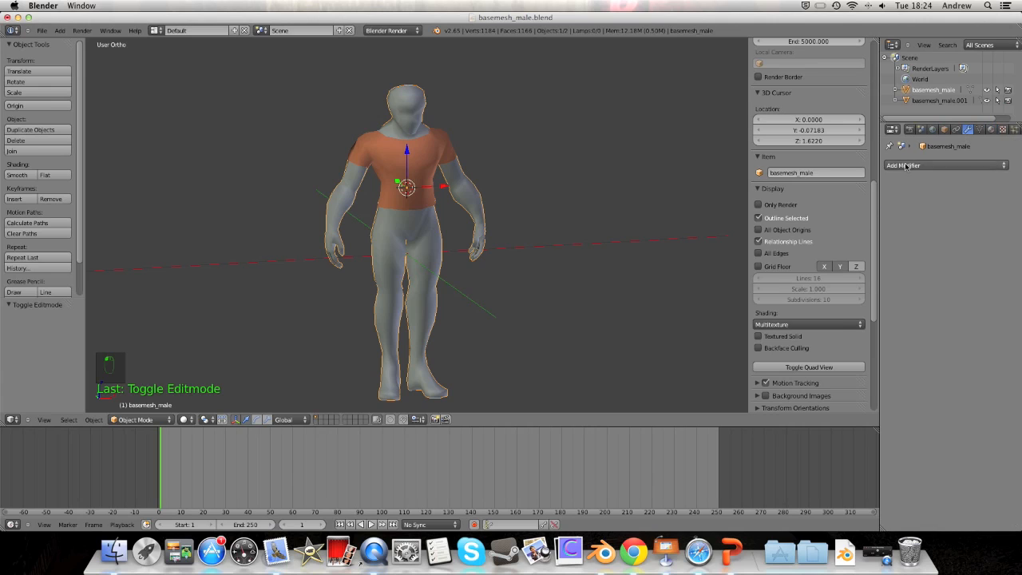
click(905, 166)
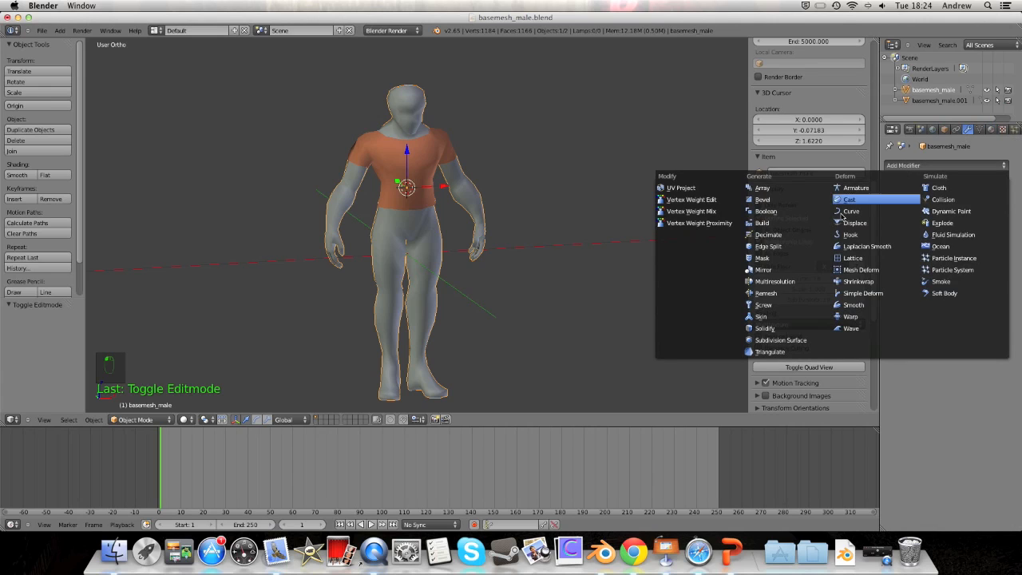
click(769, 342)
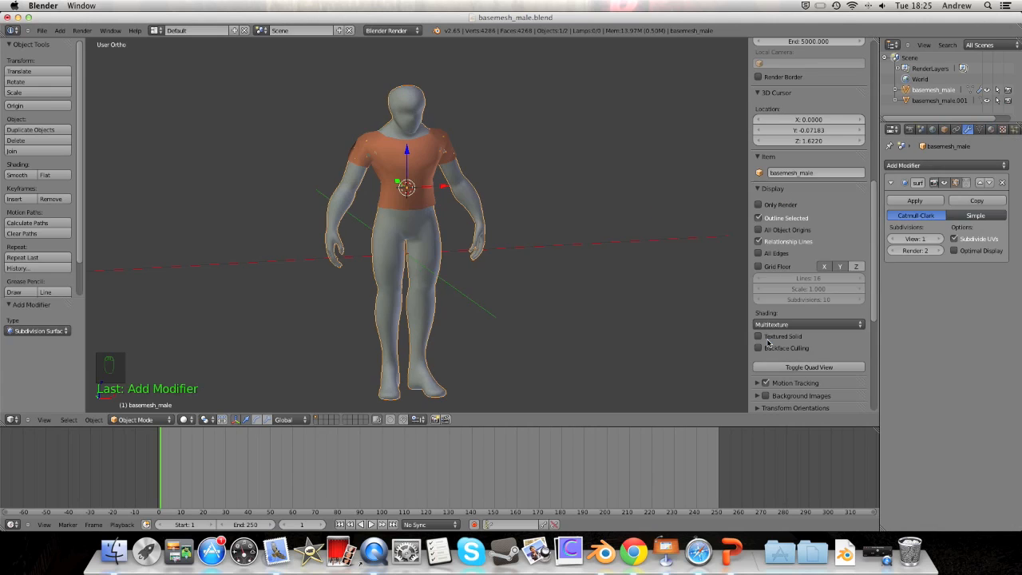
Step: Add a Subdivision Surface modifier to the T-shirt, below its Mirror modifier
right_click(427, 142)
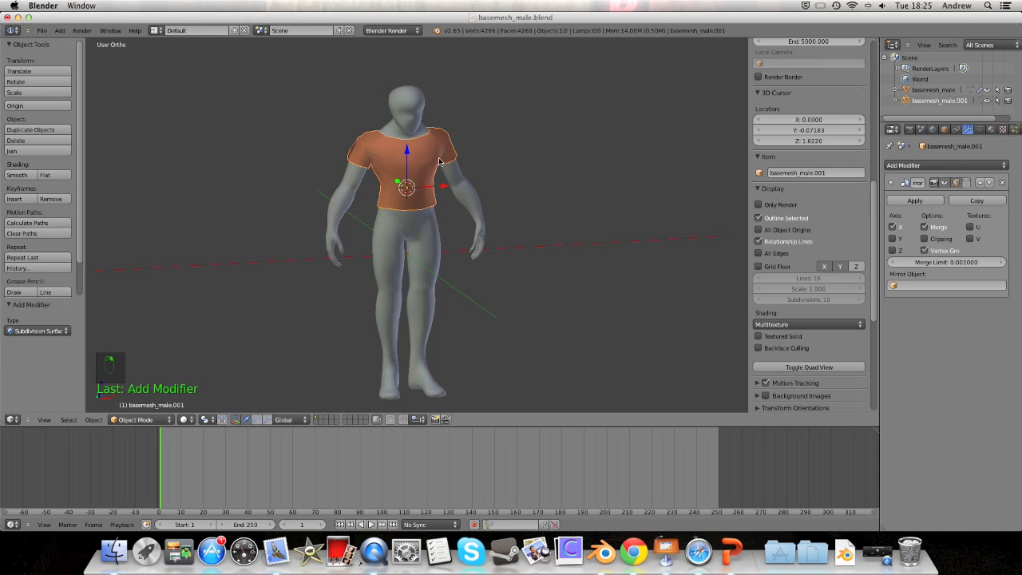
click(959, 169)
click(768, 341)
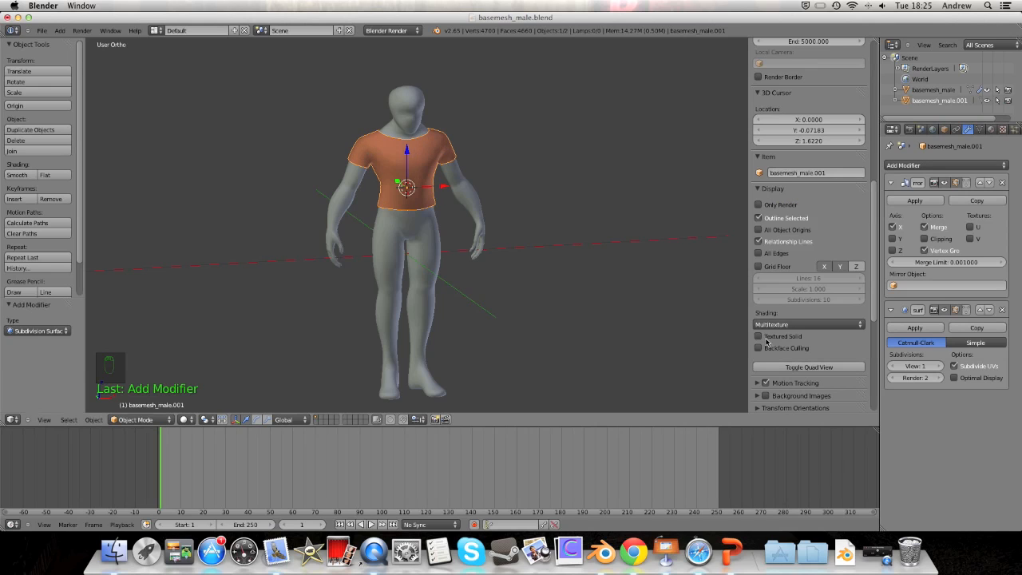
middle_drag(431, 174, 504, 171)
drag(504, 171, 565, 168)
scroll(552, 170, up, 11)
scroll(509, 170, down, 3)
middle_drag(478, 167, 514, 260)
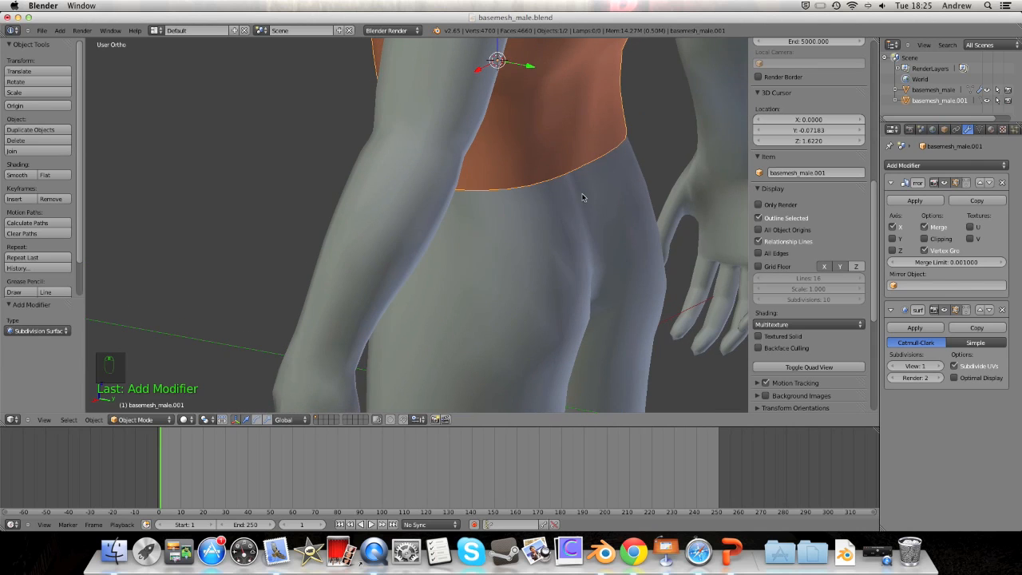
middle_drag(588, 153, 397, 76)
alt+scroll(384, 135, down, 2)
scroll(385, 135, down, 4)
shift+middle_drag(460, 315, 539, 225)
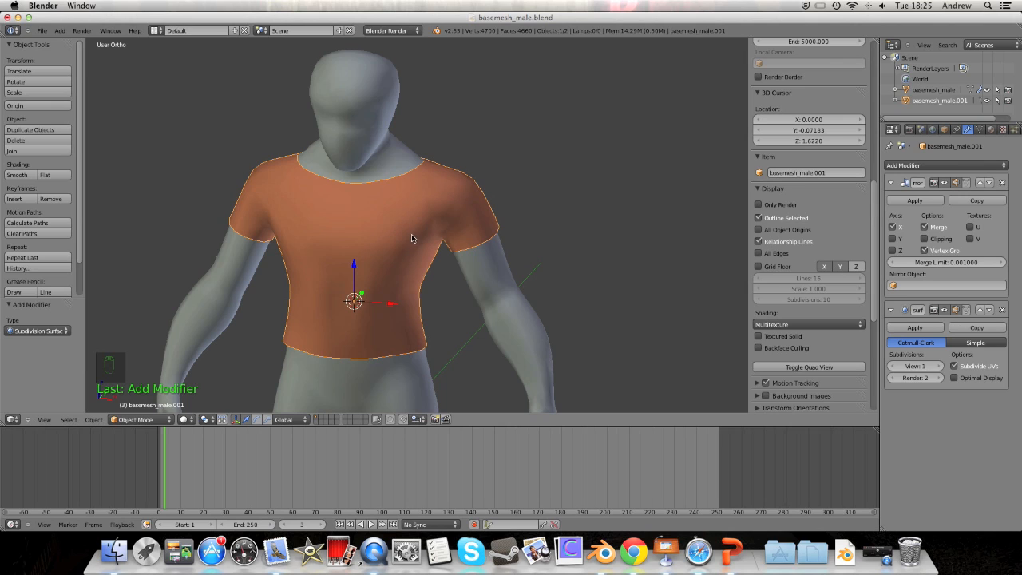
middle_drag(103, 230, 313, 227)
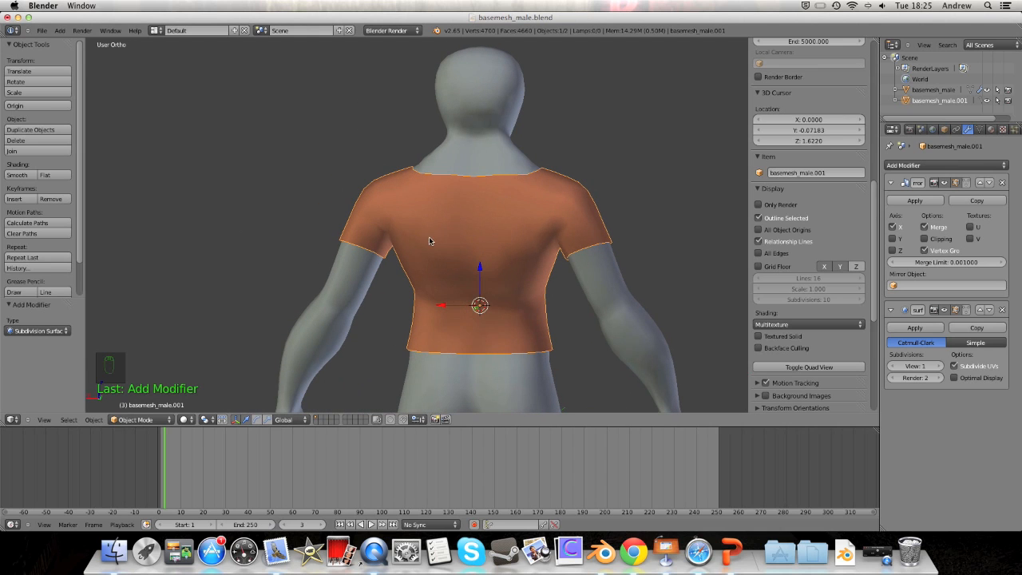
middle_drag(440, 216, 423, 176)
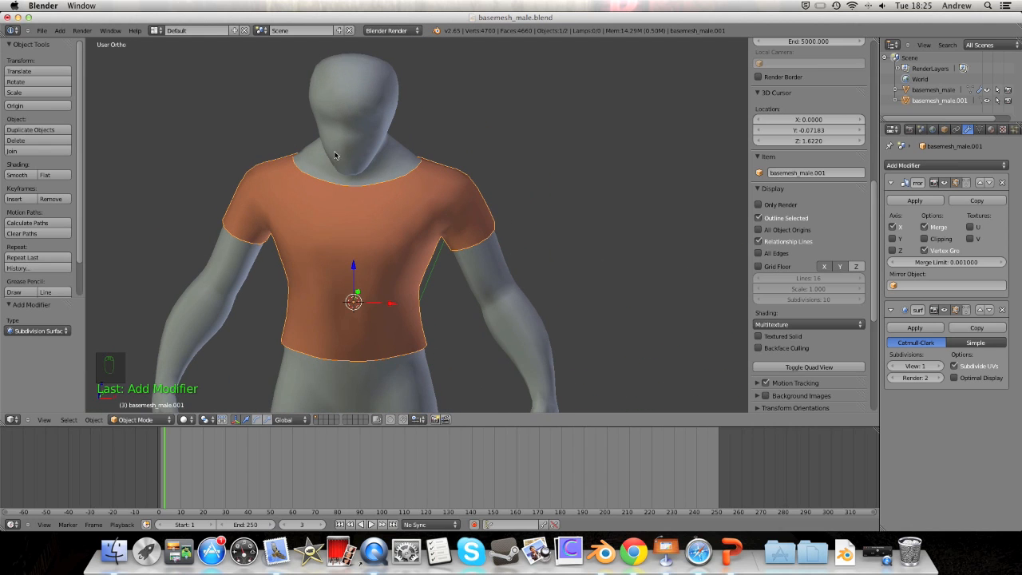
middle_drag(326, 135, 339, 185)
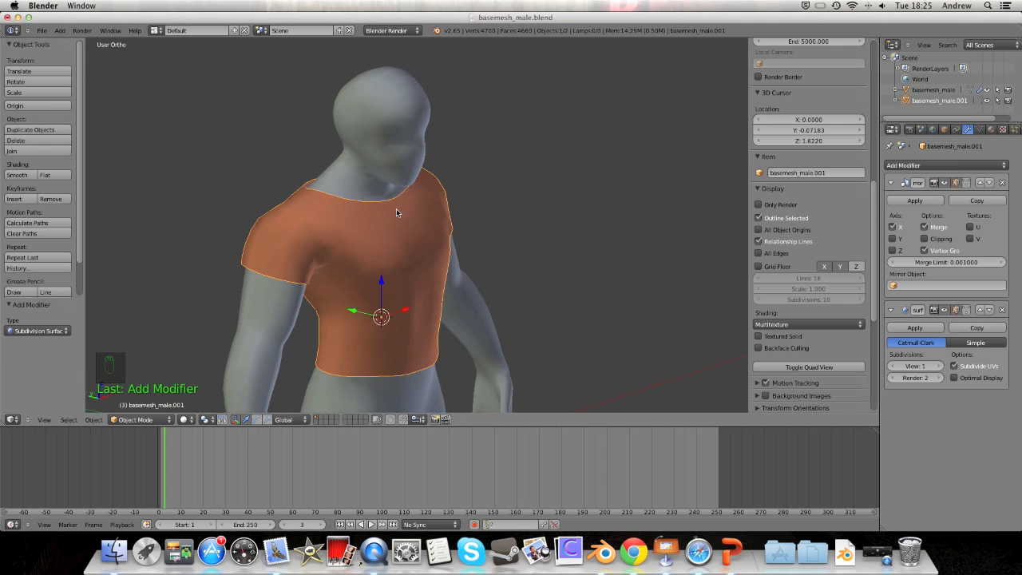
middle_drag(440, 147, 338, 269)
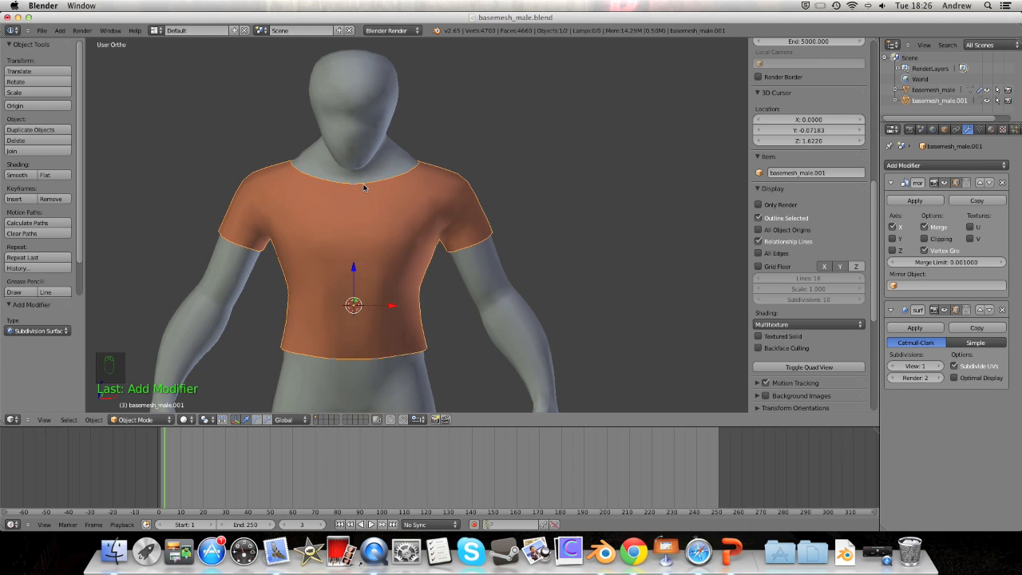
scroll(419, 237, down, 5)
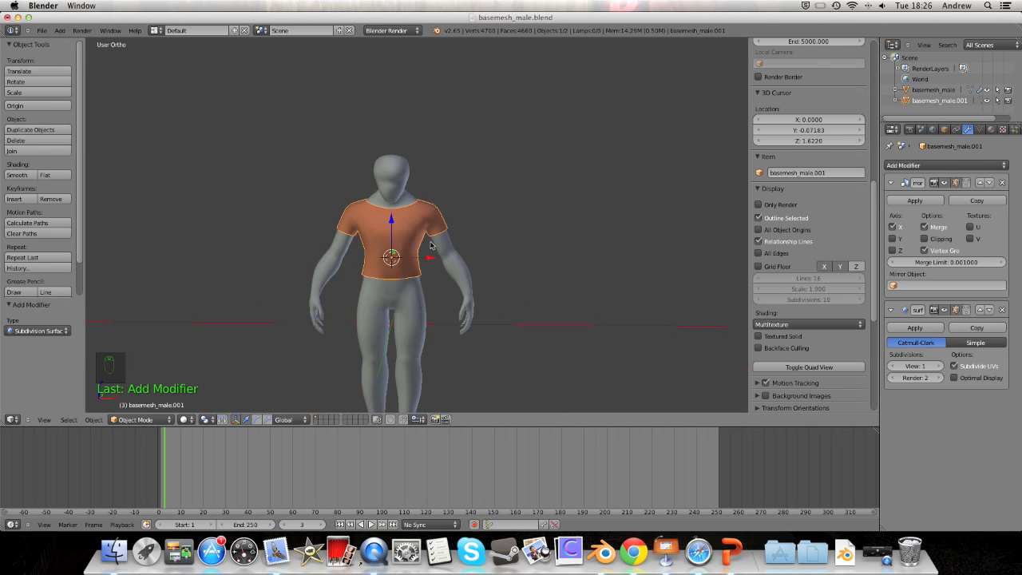
scroll(423, 239, up, 8)
scroll(430, 245, down, 3)
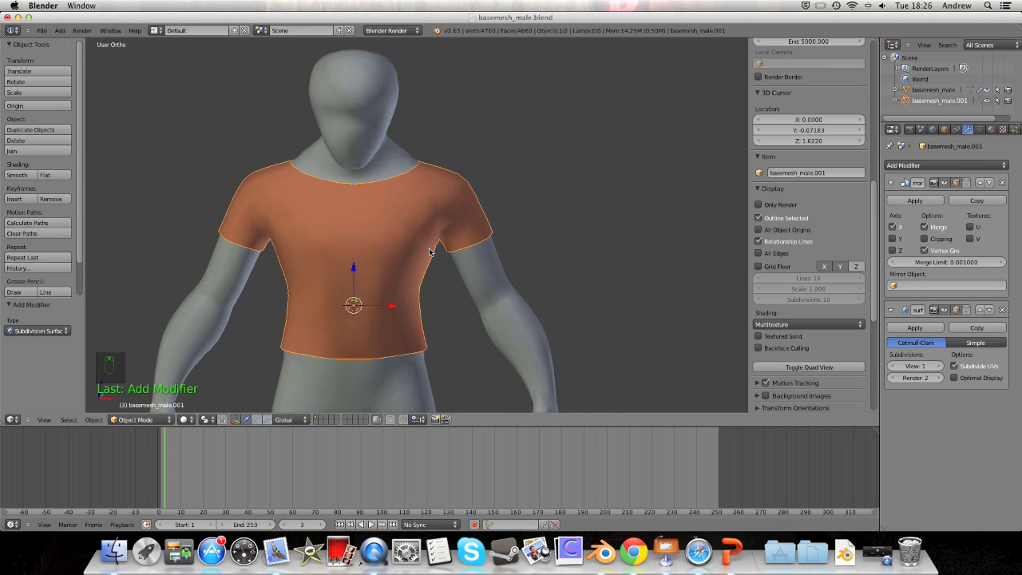
click(147, 420)
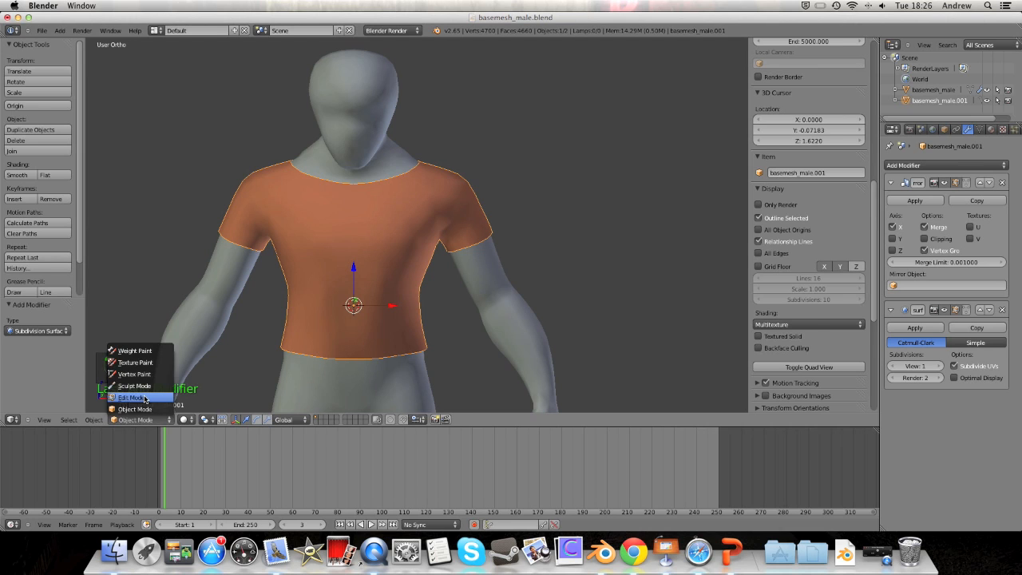
Step: In Edit Mode, insert an edge loop near the shirt's hem and scale it to 1.045
click(140, 396)
shift+middle_drag(276, 297, 563, 220)
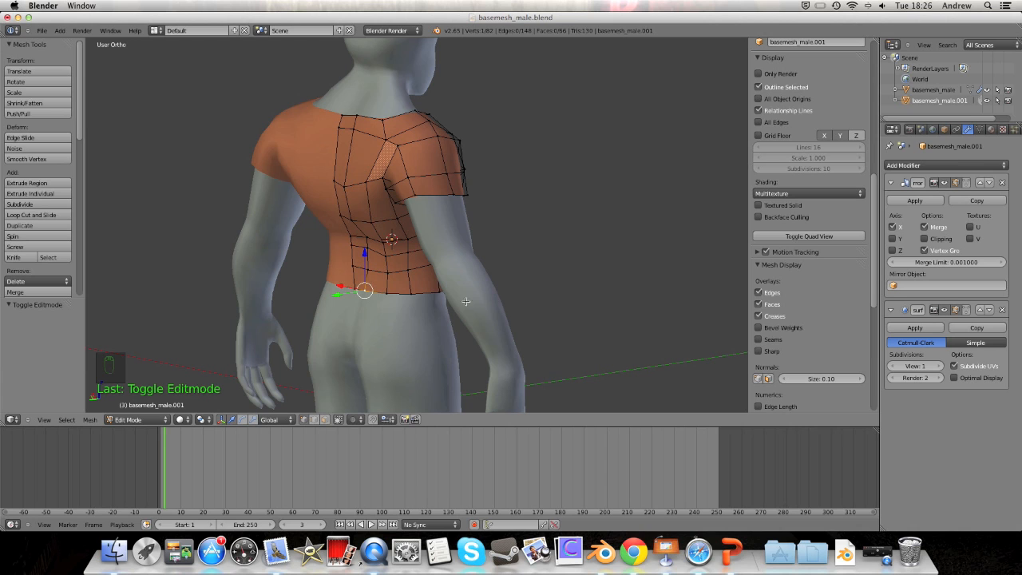
scroll(466, 301, up, 3)
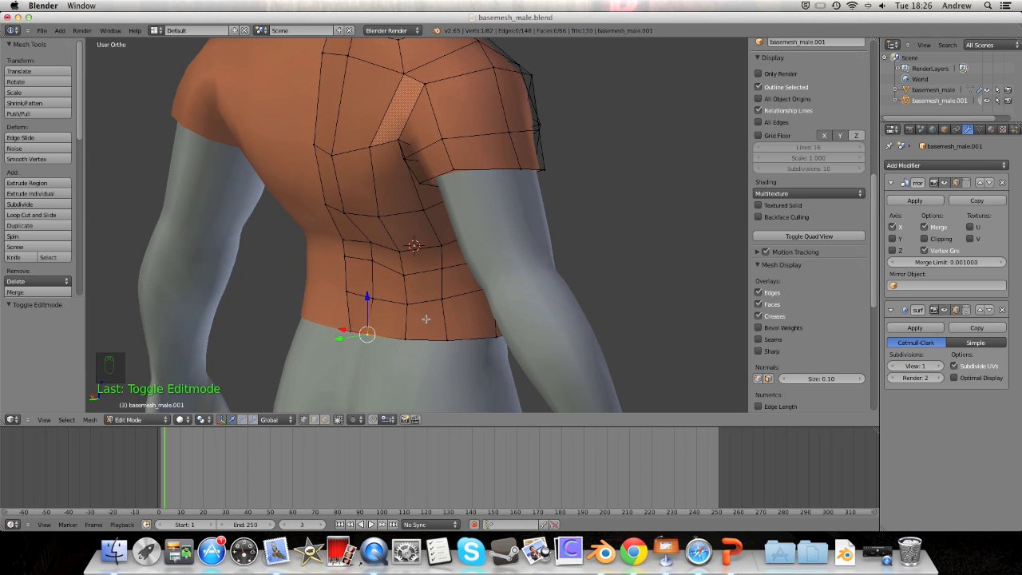
middle_drag(379, 322, 441, 326)
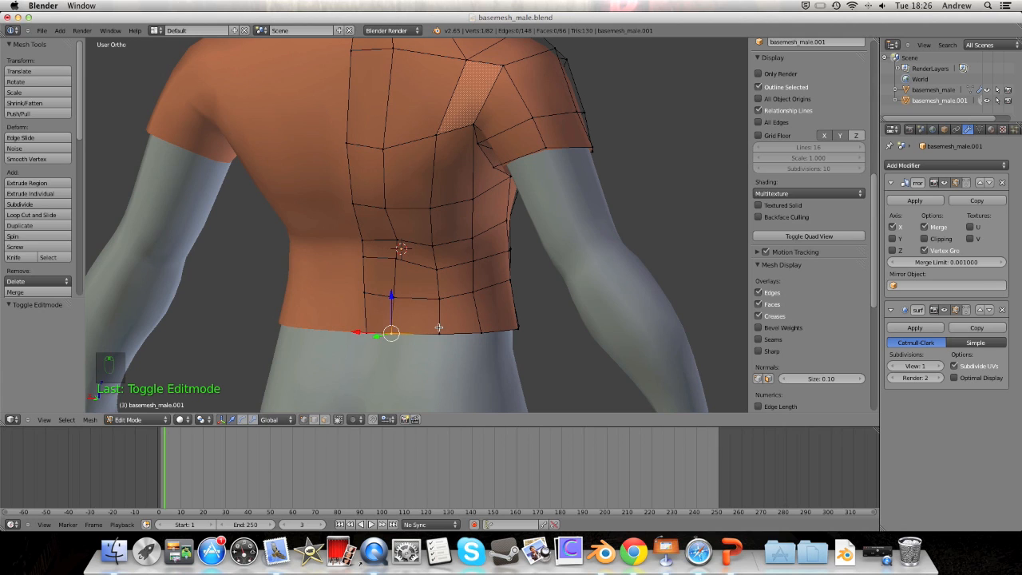
key(ctrl+r)
click(443, 326)
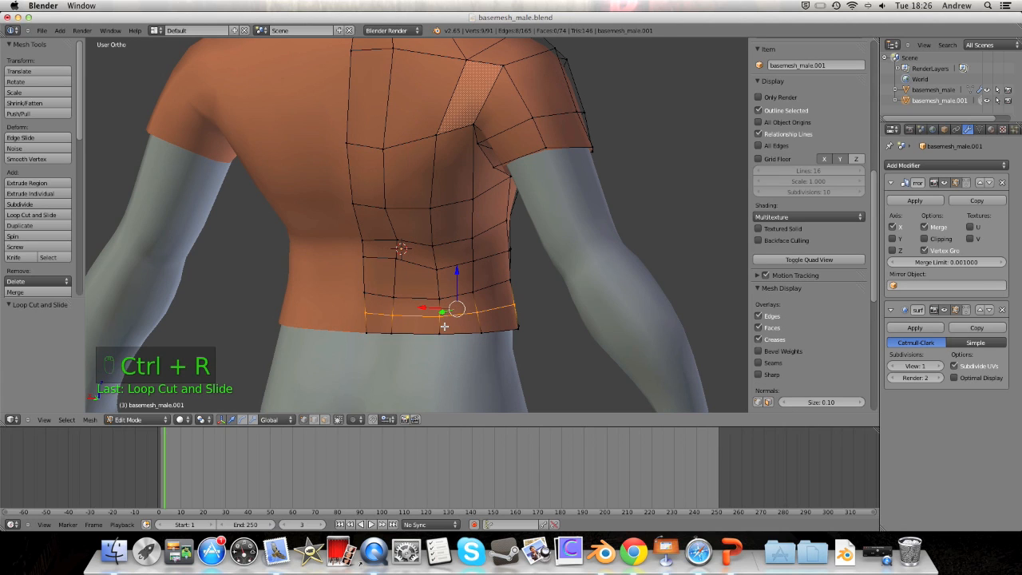
key(s)
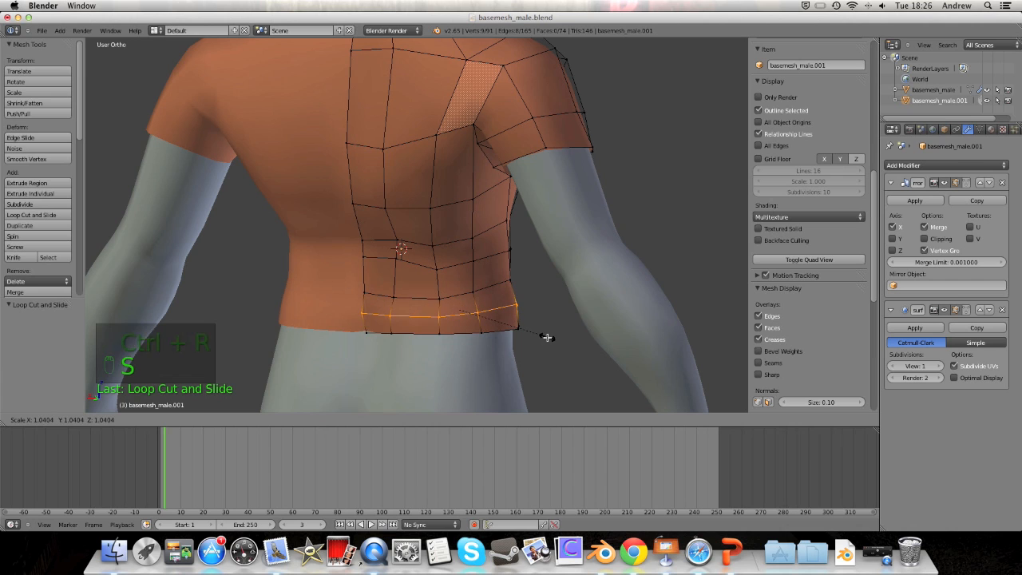
click(549, 337)
middle_drag(566, 331, 368, 328)
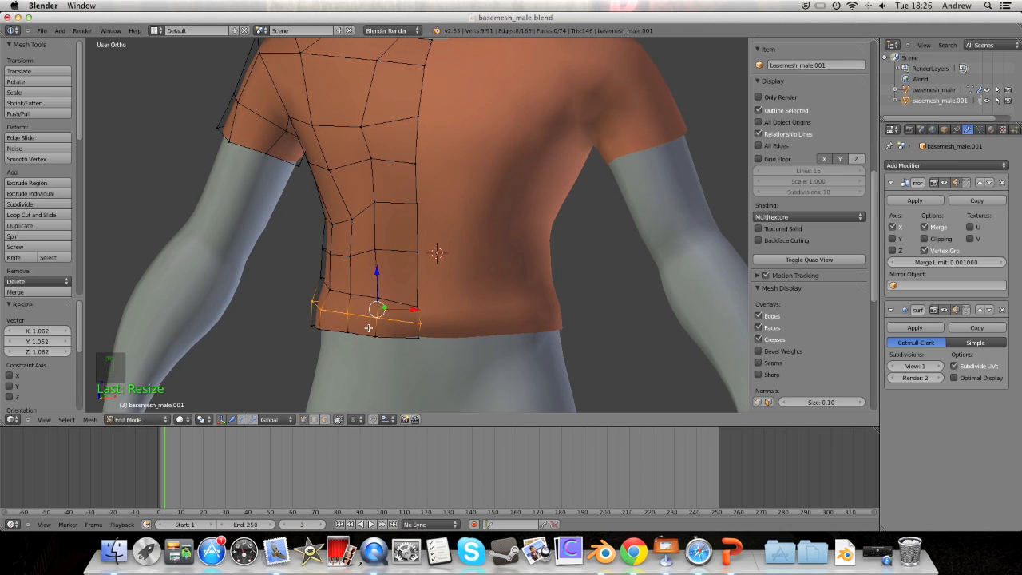
middle_drag(385, 293, 457, 293)
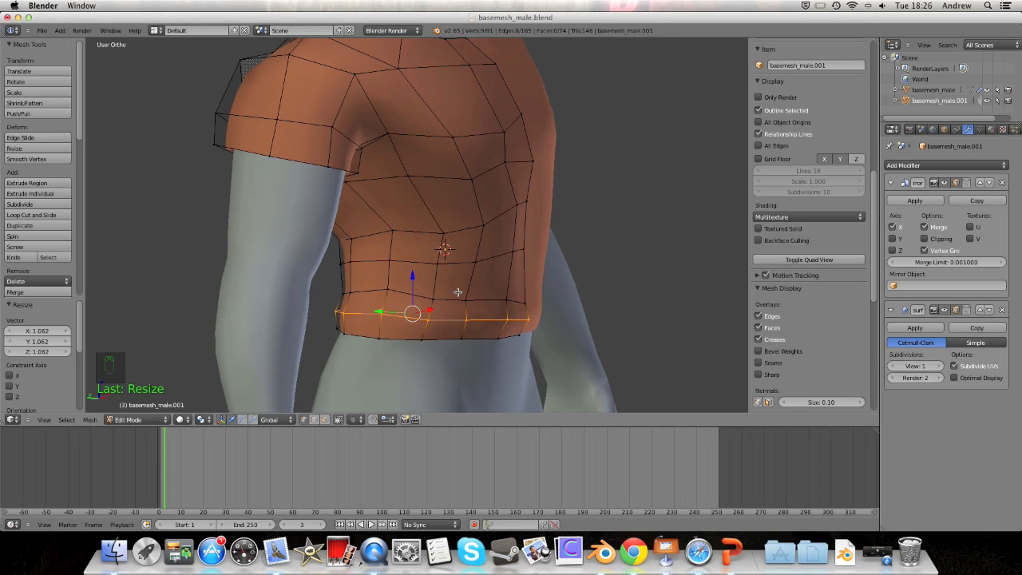
middle_drag(424, 297, 456, 298)
key(s)
click(611, 326)
middle_drag(618, 305, 348, 368)
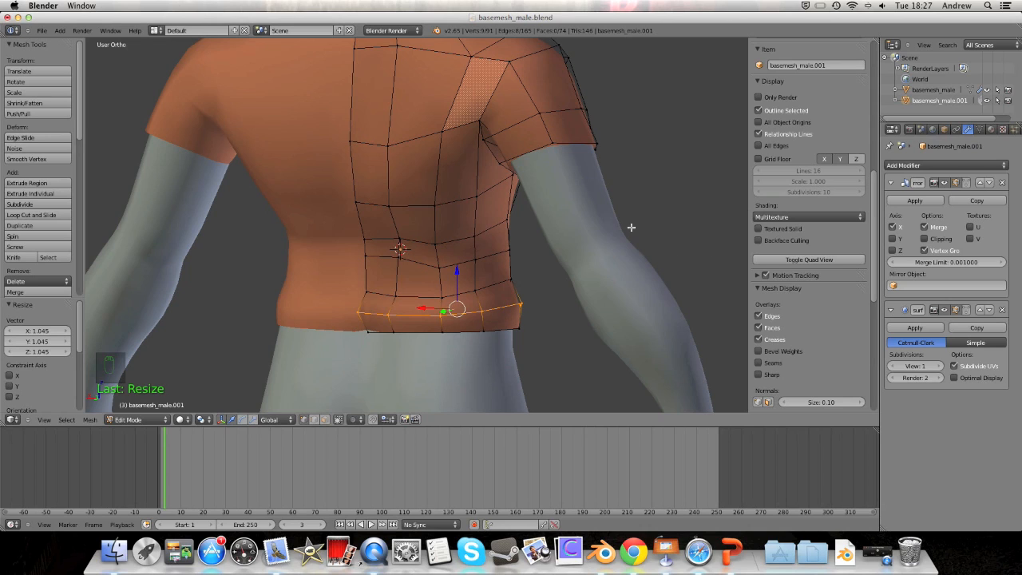
Step: Knife a diagonal cut from the back hem up to the torso's side
key(k)
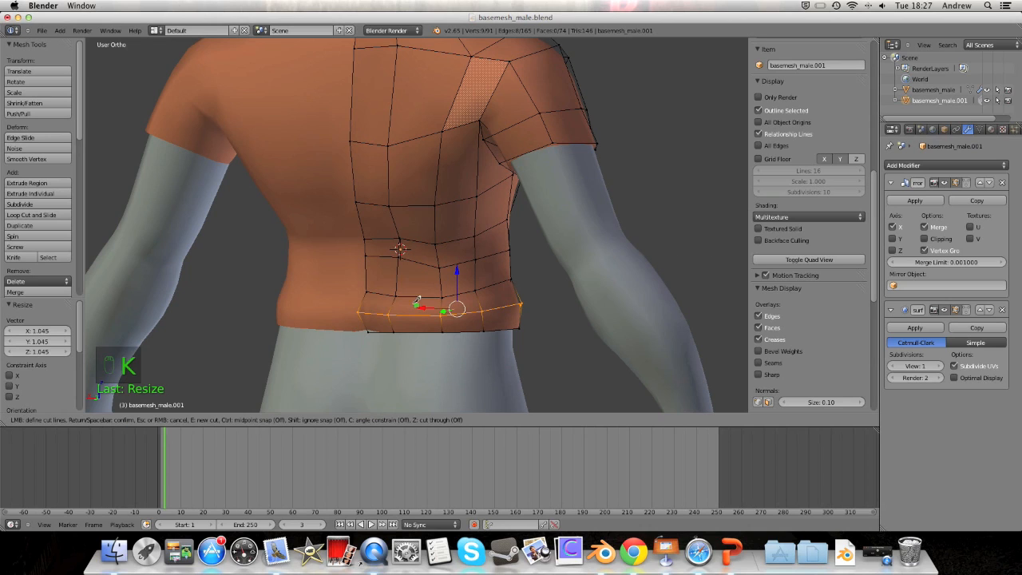
click(365, 323)
click(511, 261)
Step: Confirm the diagonal back knife cut and orbit to the torso's side
key(Return)
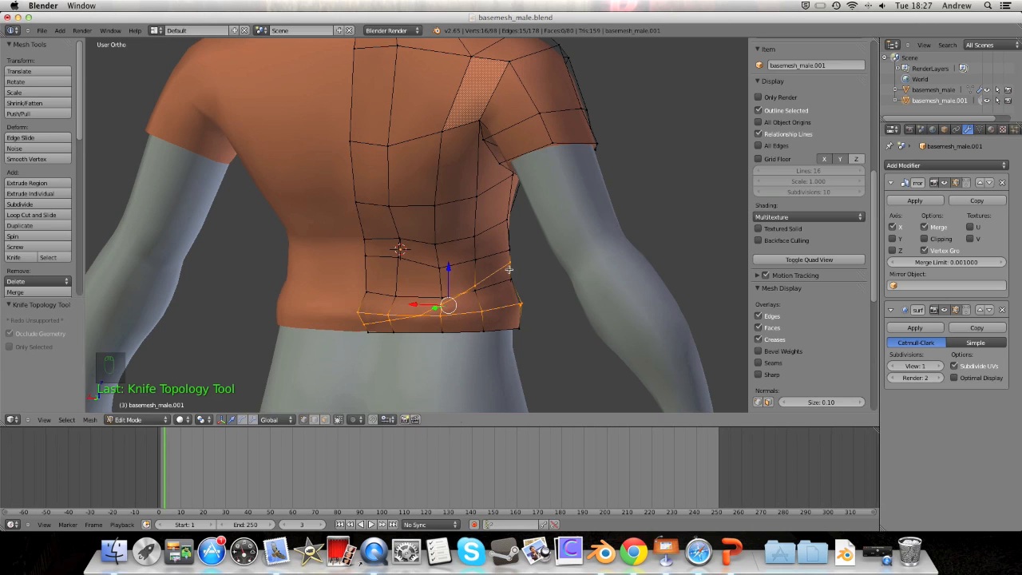
middle_drag(520, 269, 449, 269)
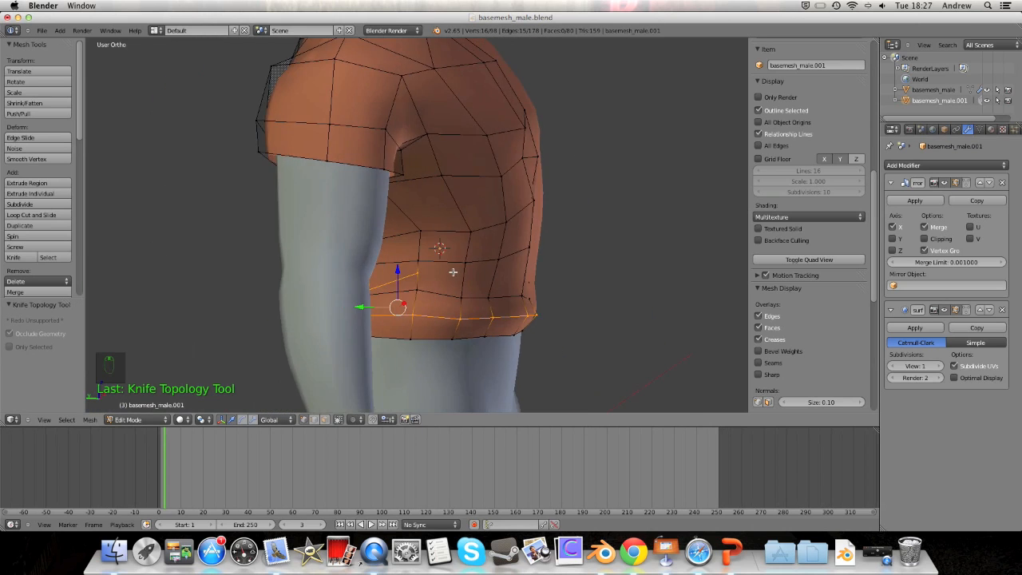
scroll(450, 272, up, 4)
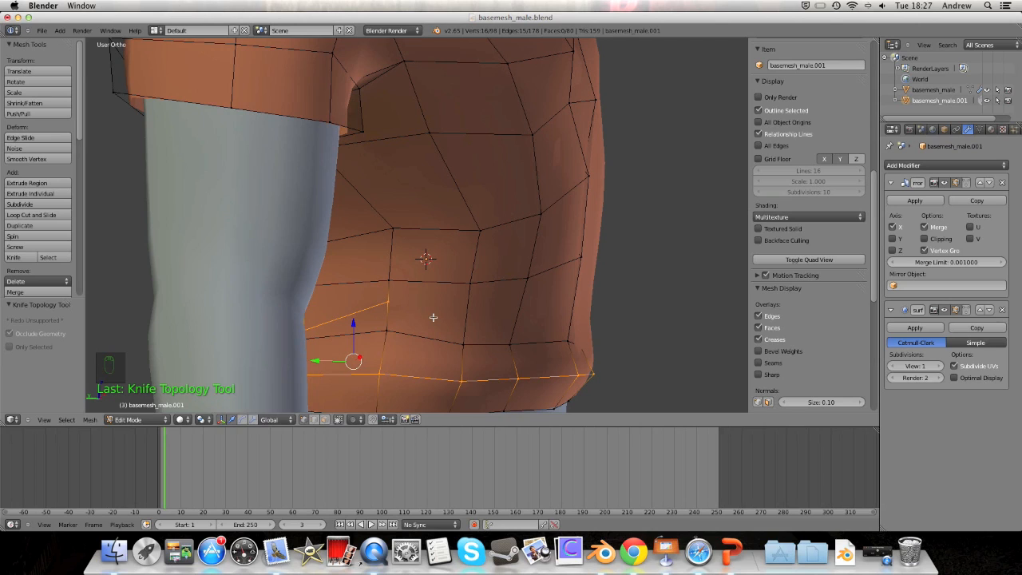
Step: Knife a second edge between two vertices across the shirt's lower side
key(k)
click(387, 301)
click(471, 283)
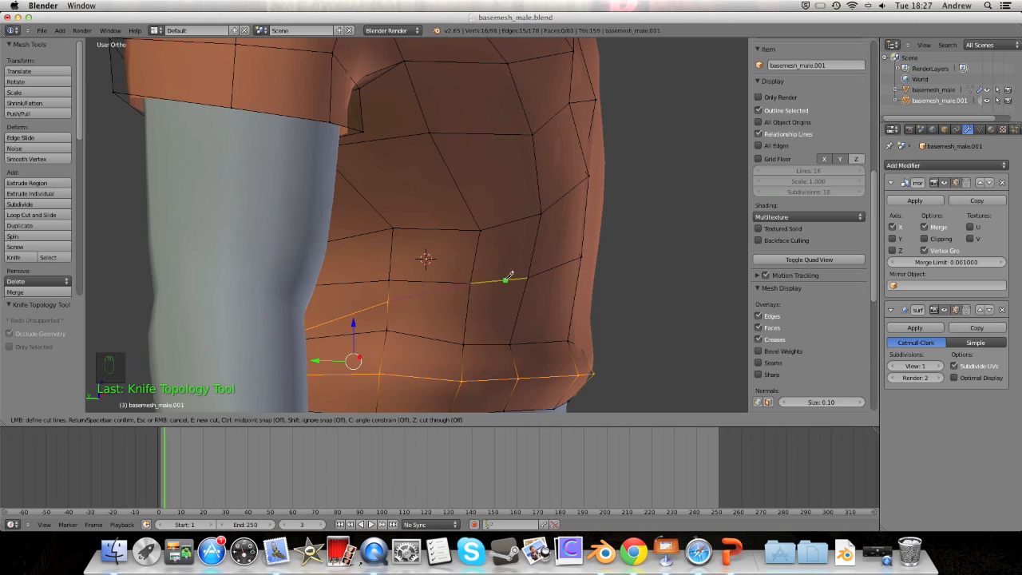
key(Return)
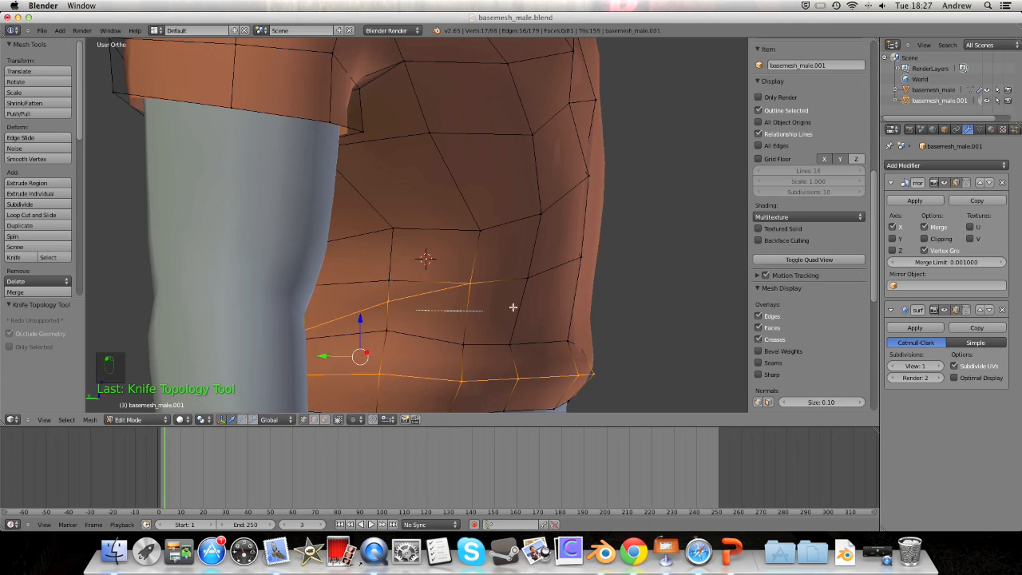
middle_drag(410, 309, 419, 328)
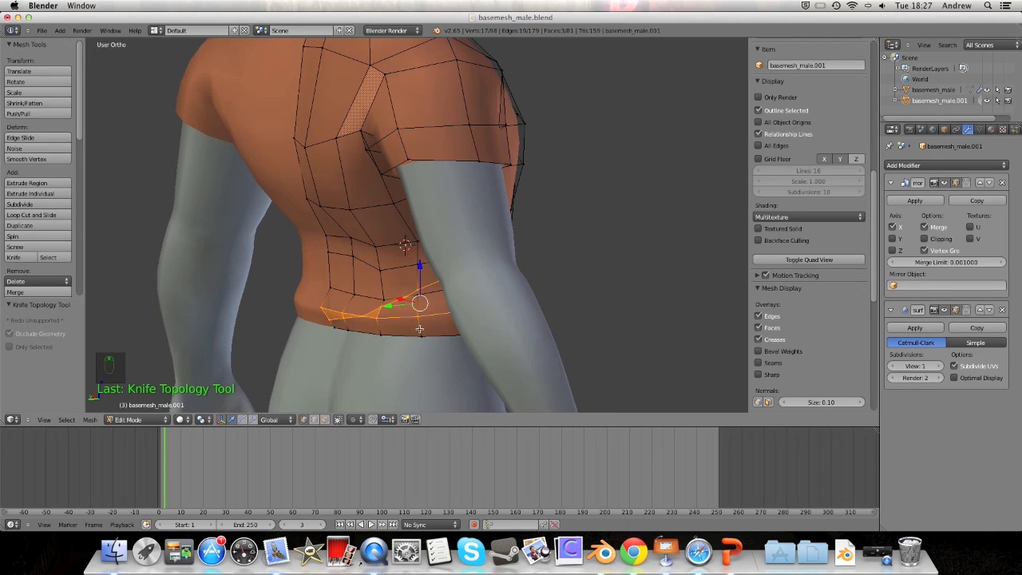
click(137, 419)
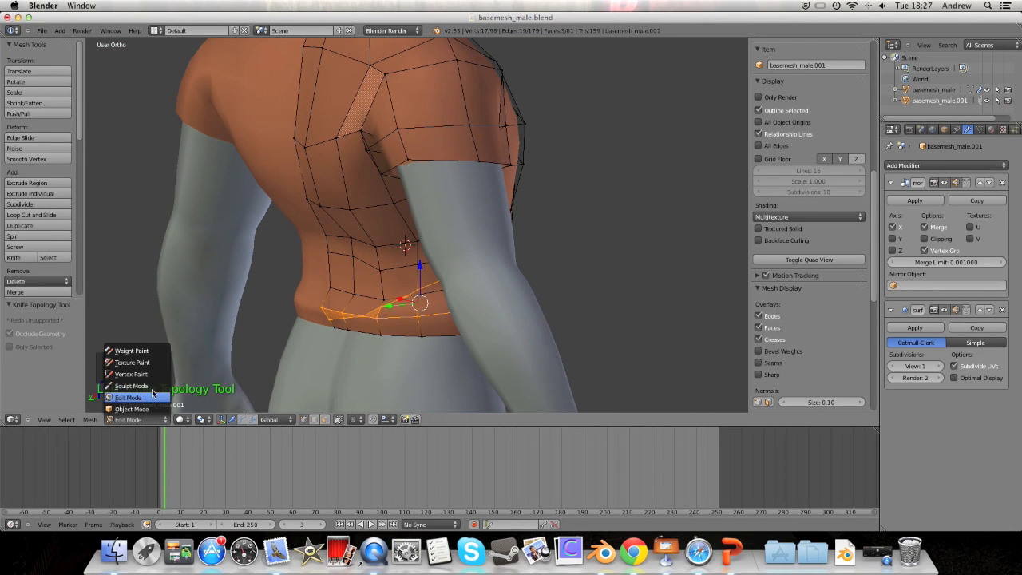
click(156, 386)
middle_drag(302, 274, 330, 103)
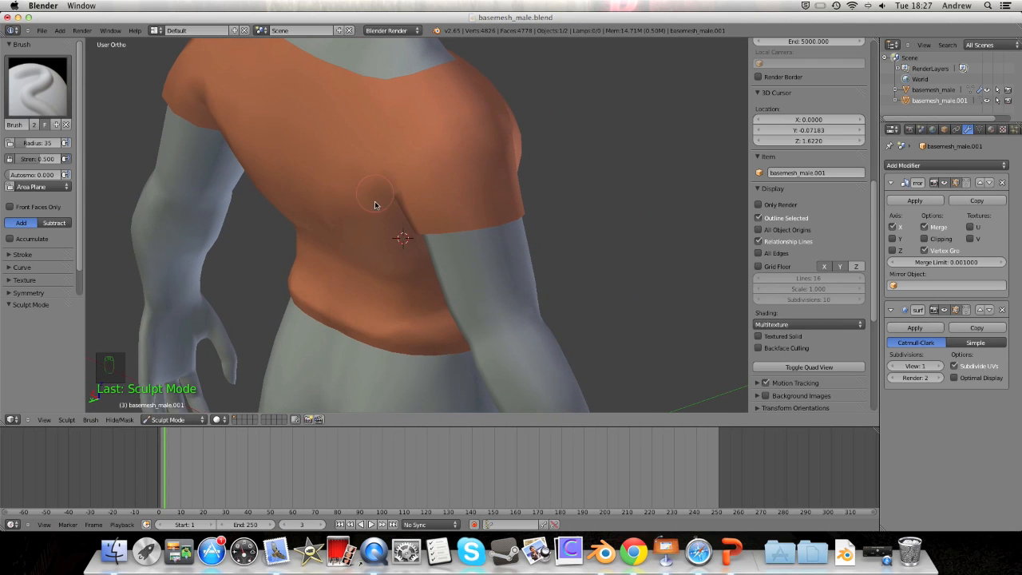
middle_drag(331, 255, 382, 235)
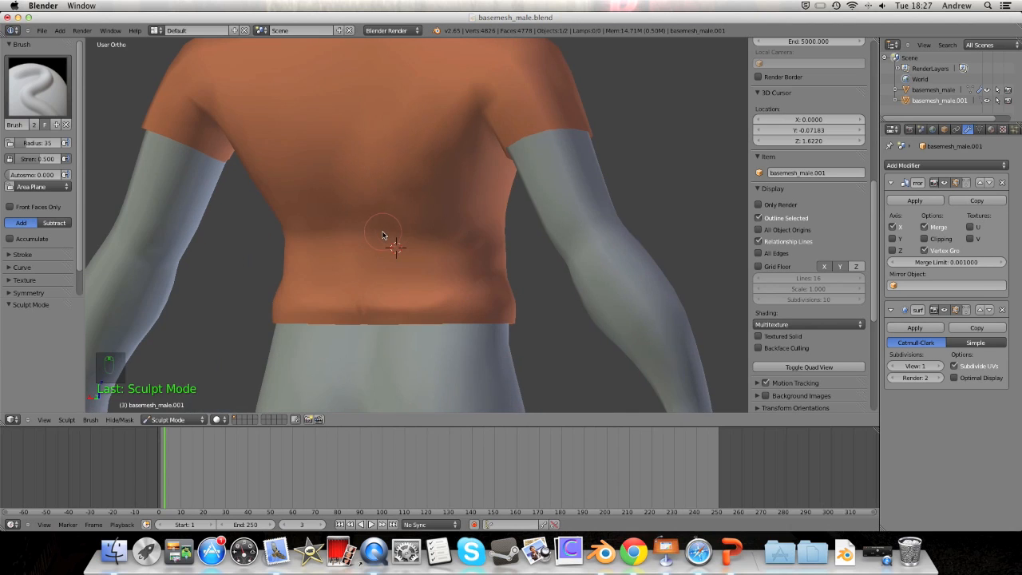
middle_drag(434, 292, 379, 320)
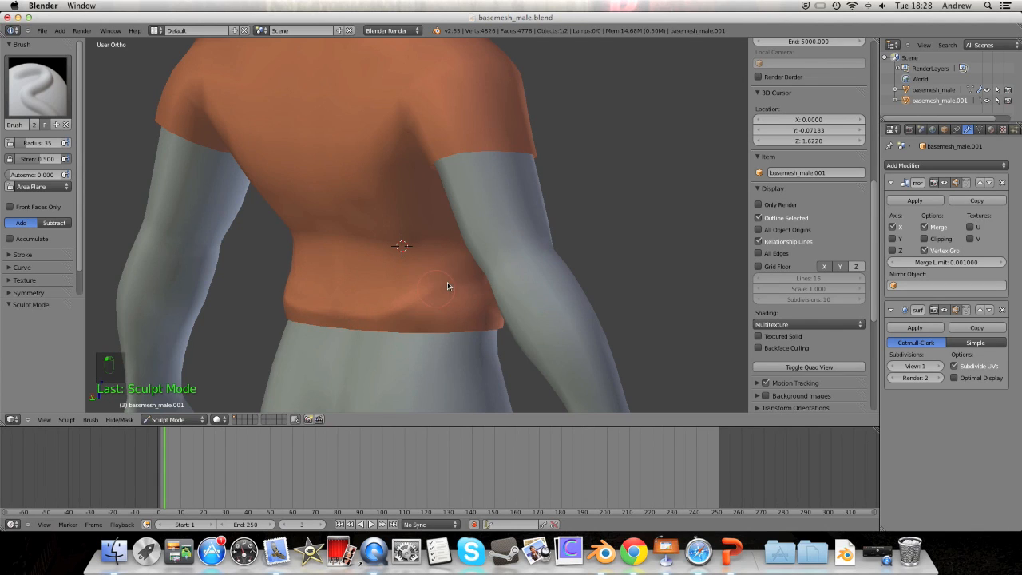
mouse_move(443, 273)
middle_down()
mouse_move(297, 269)
mouse_move(401, 275)
mouse_move(461, 253)
mouse_move(529, 262)
mouse_move(429, 312)
mouse_move(533, 299)
mouse_move(381, 288)
mouse_move(298, 306)
mouse_move(269, 296)
mouse_move(380, 287)
mouse_move(368, 289)
middle_up()
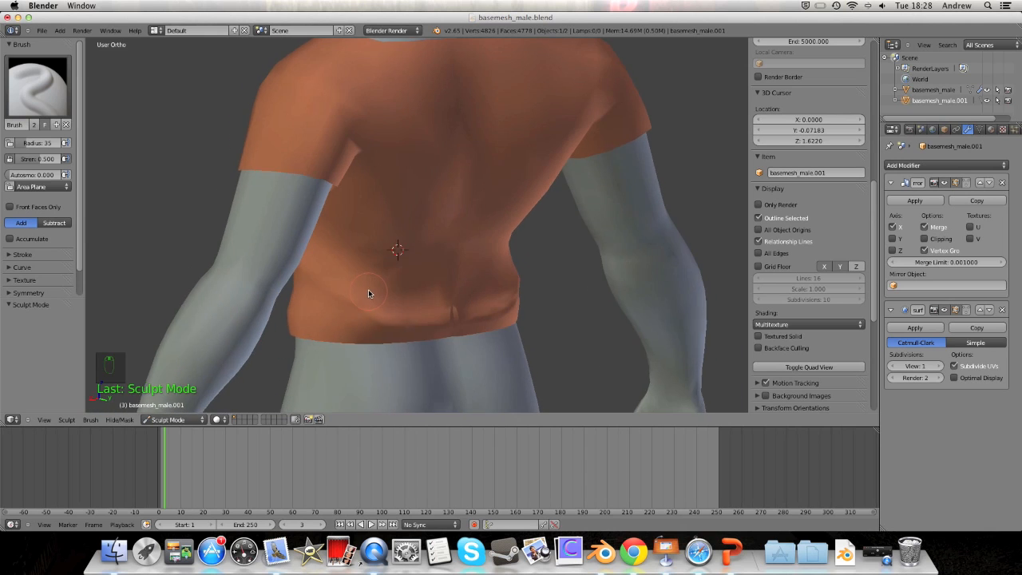
click(170, 421)
click(174, 399)
middle_drag(314, 293, 303, 290)
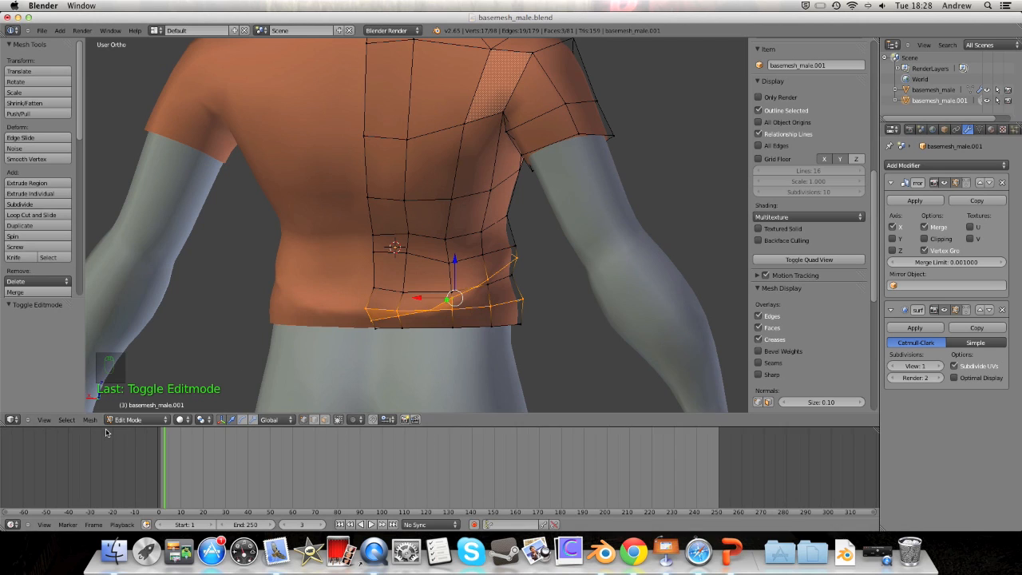
Step: Switch to Object Mode and apply the shirt's Mirror modifier
click(132, 419)
click(134, 405)
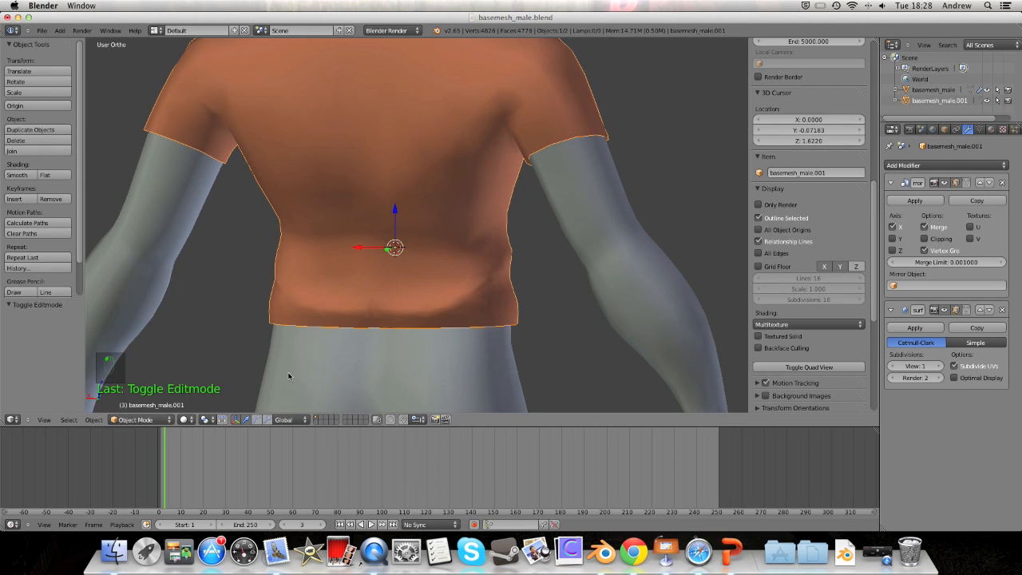
click(914, 200)
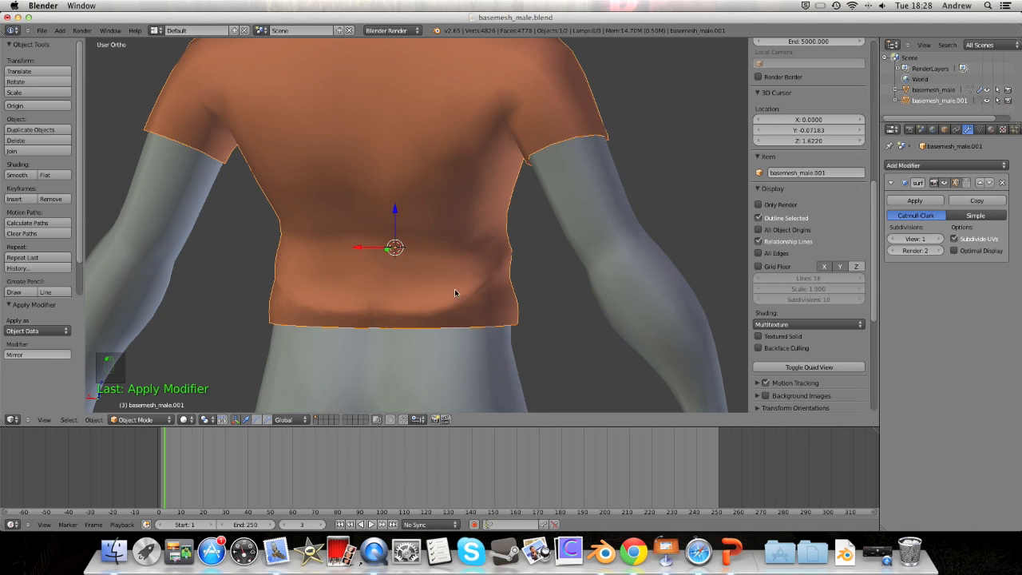
middle_drag(427, 216, 444, 235)
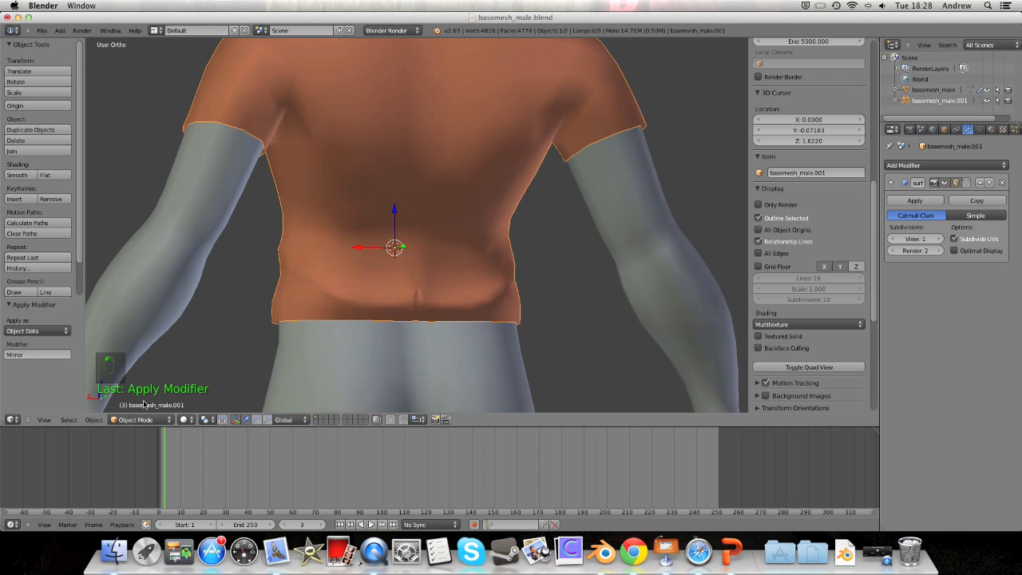
click(143, 419)
Step: Select five back waist vertices, lower them and rotate them −19.691°
click(140, 397)
middle_drag(422, 269, 291, 257)
right_click(403, 262)
shift+right_click(448, 265)
shift+right_click(326, 272)
shift+right_click(340, 280)
shift+right_click(365, 291)
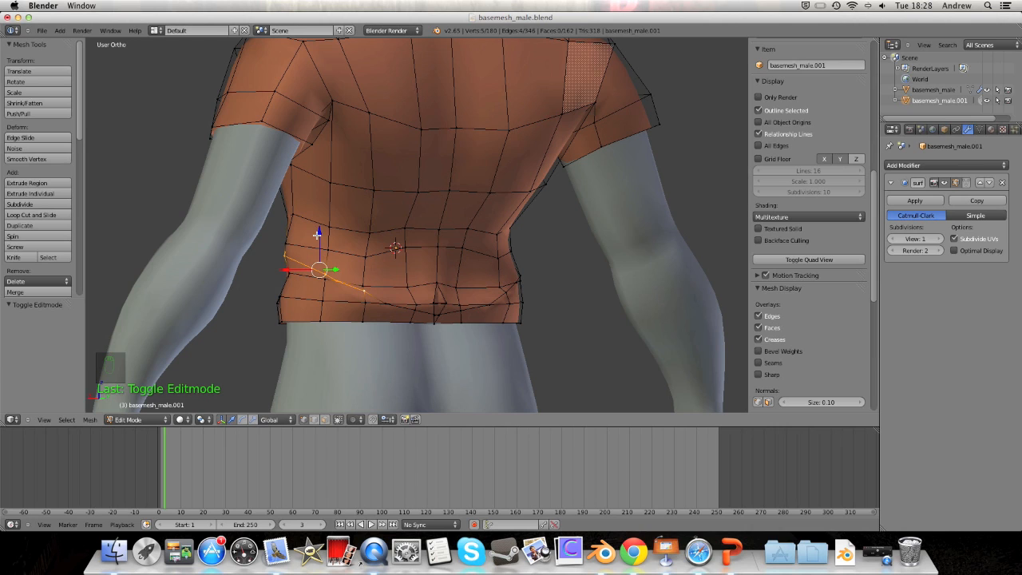
drag(317, 232, 317, 238)
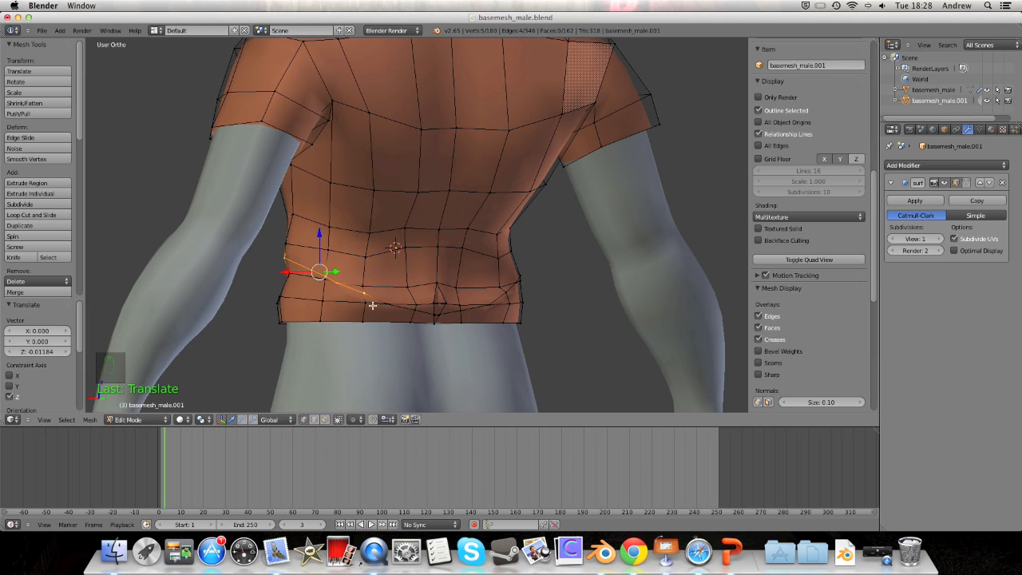
key(r)
click(352, 275)
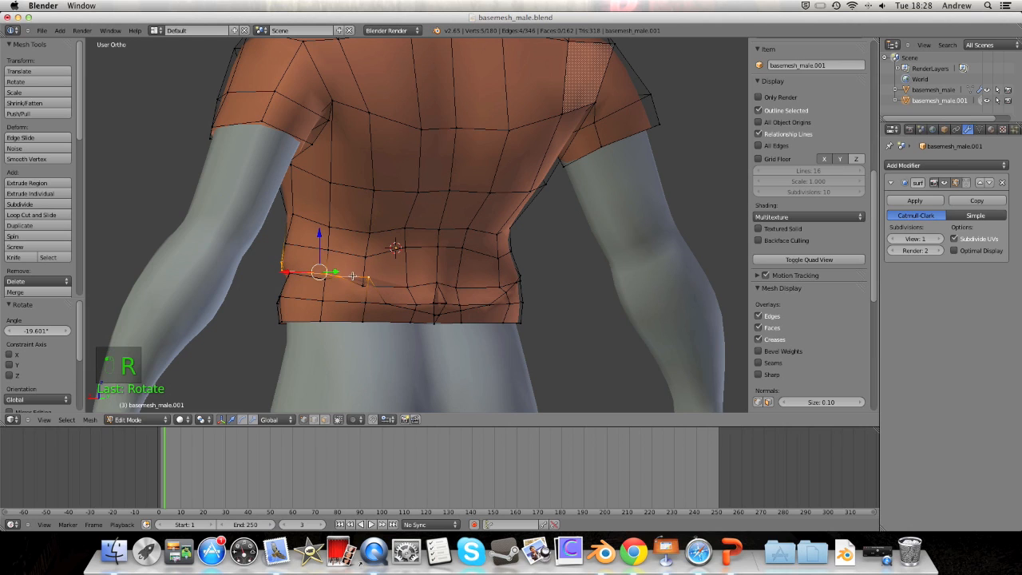
Step: Pull one waist vertex down −0.127 along Z to deepen the fold
drag(318, 241, 373, 281)
right_click(371, 278)
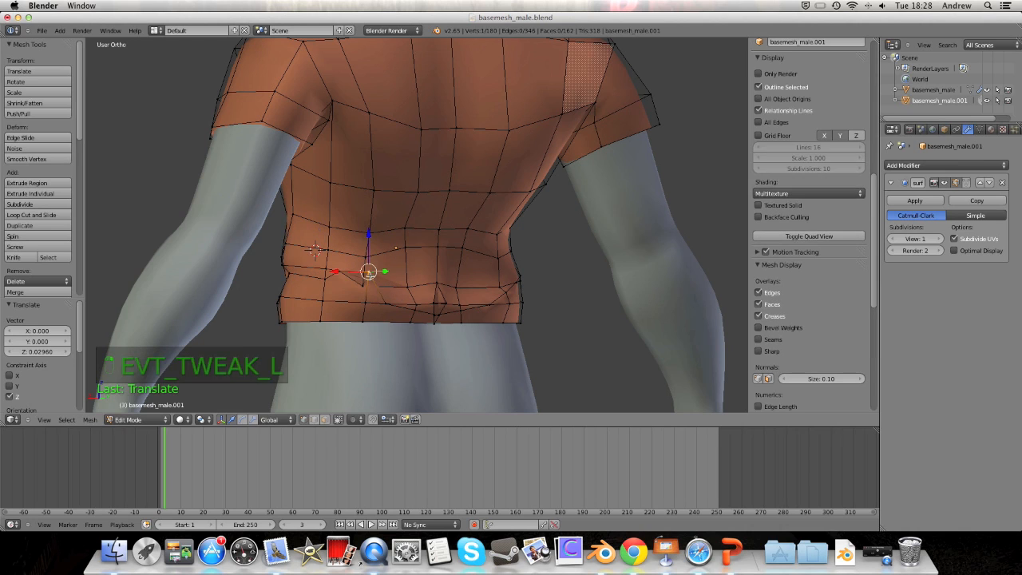
drag(372, 234, 372, 241)
middle_drag(410, 237, 414, 345)
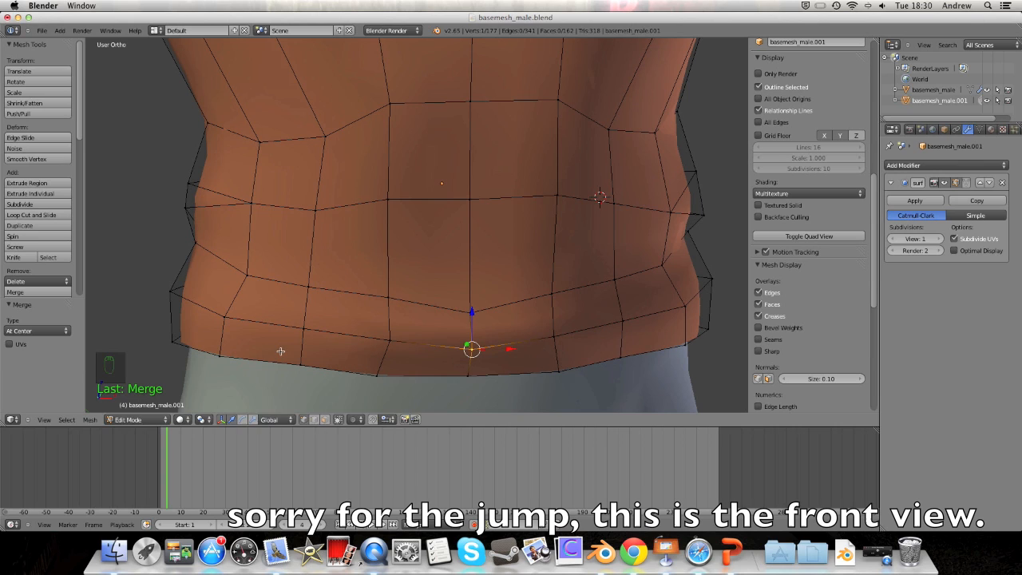
Step: Knife a diagonal cut across the shirt front from the lower left to the right side
key(k)
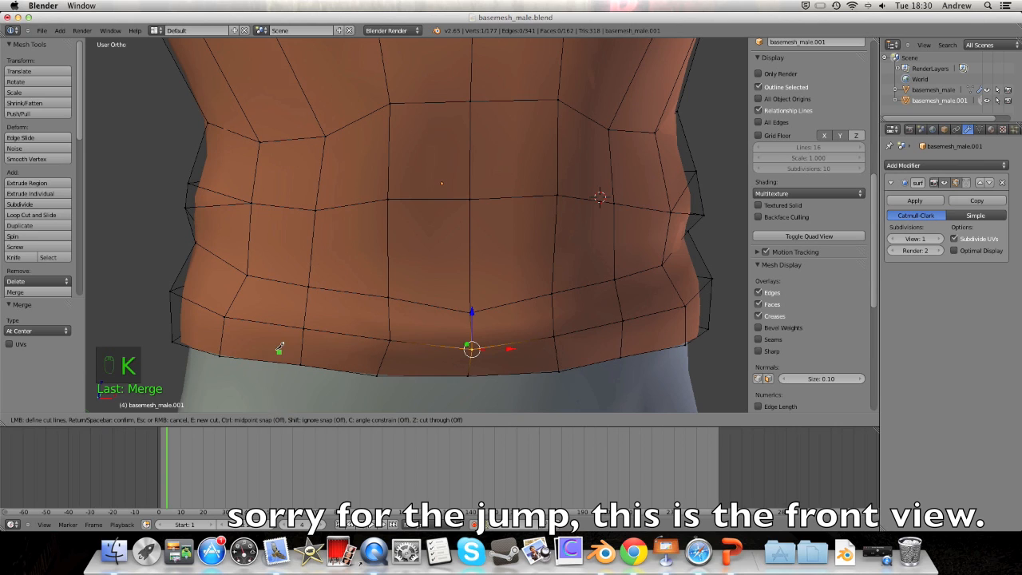
click(301, 354)
click(366, 335)
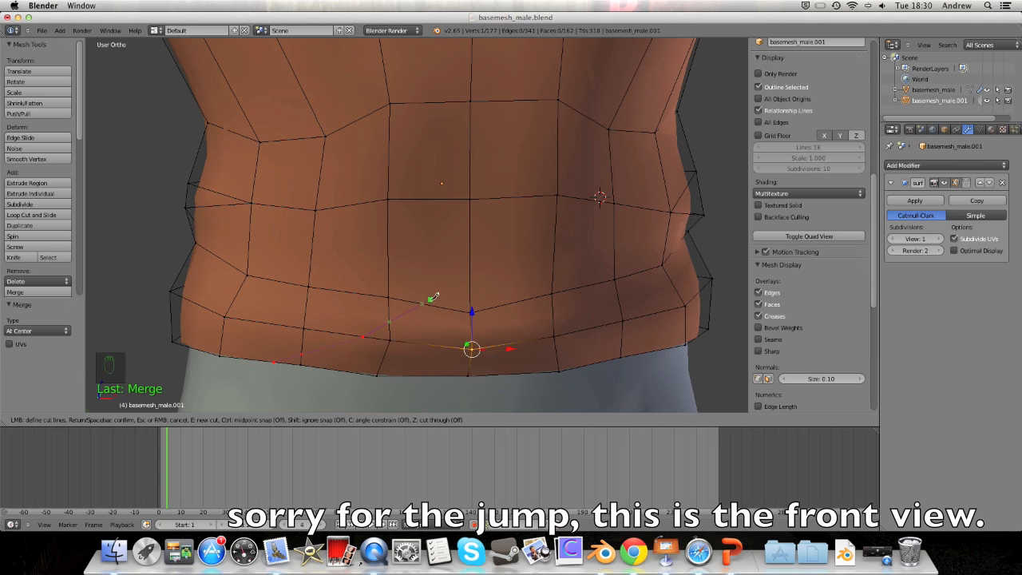
click(467, 292)
click(369, 328)
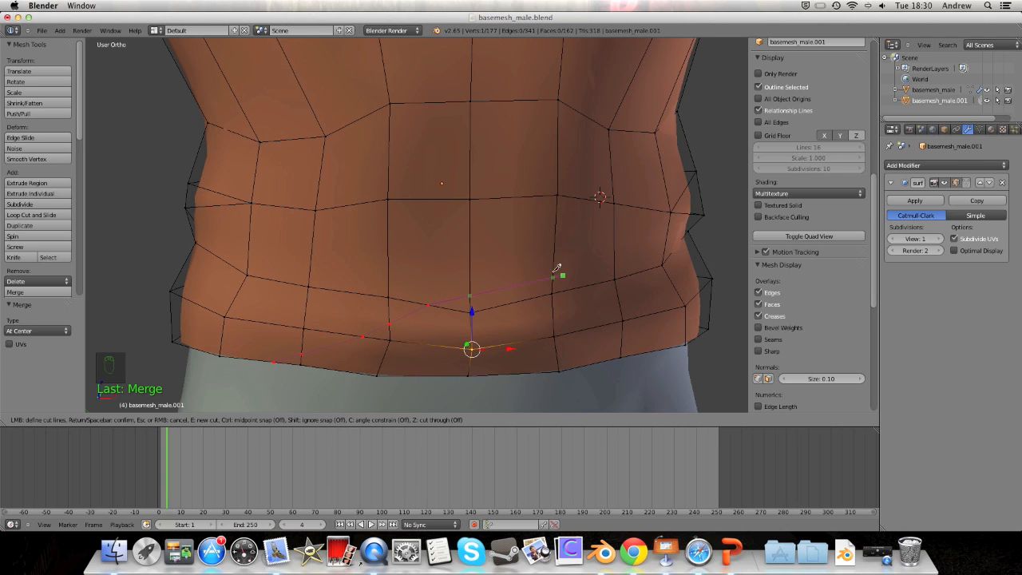
click(619, 197)
key(Return)
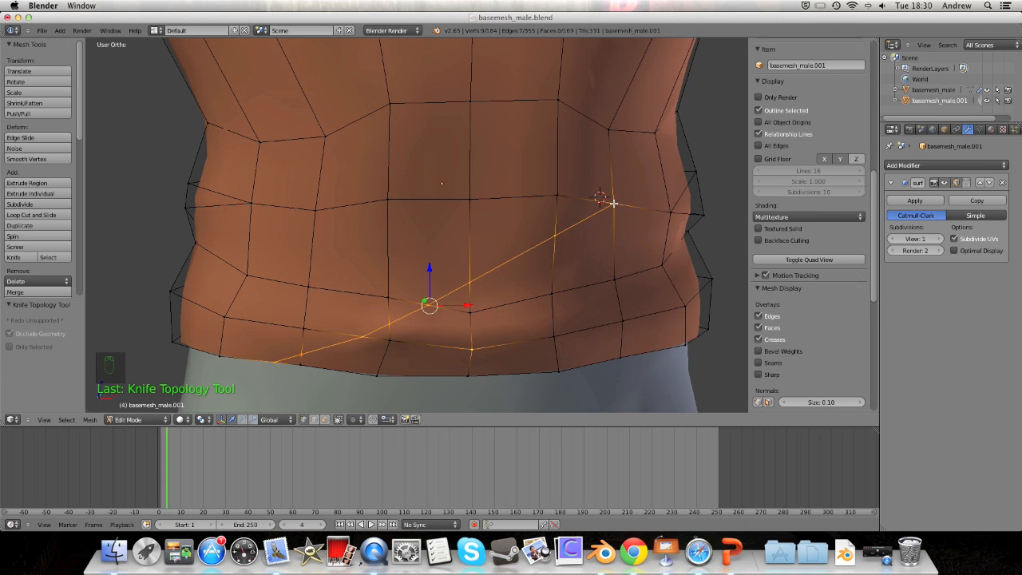
Step: Select the new cut's nine vertices and push them inward to crease the front
right_click(657, 211)
shift+right_click(622, 207)
shift+right_click(554, 231)
shift+right_click(429, 304)
shift+right_click(390, 323)
shift+right_click(361, 336)
shift+right_click(319, 348)
shift+right_click(271, 363)
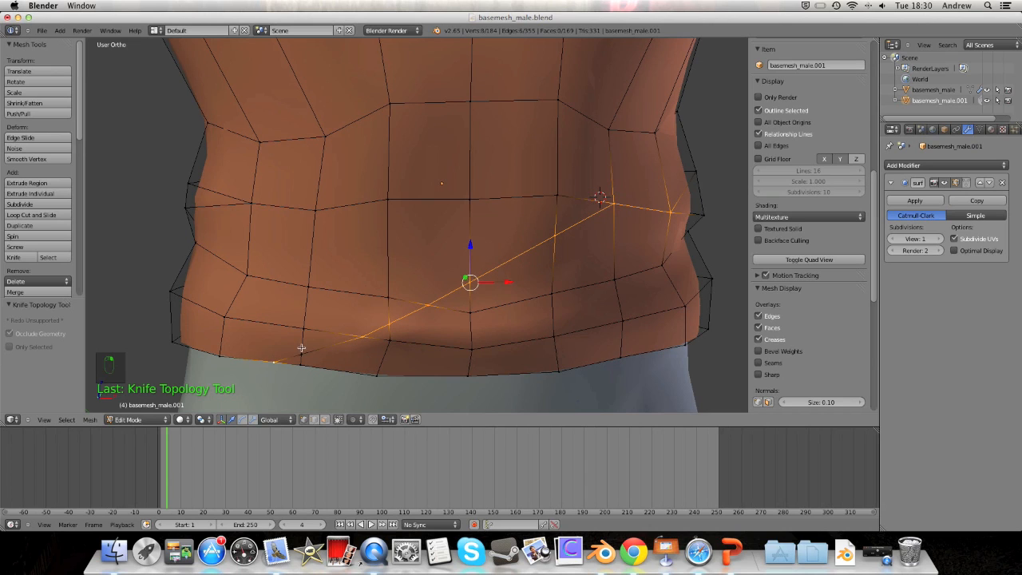
shift+right_click(304, 349)
middle_drag(282, 340, 362, 340)
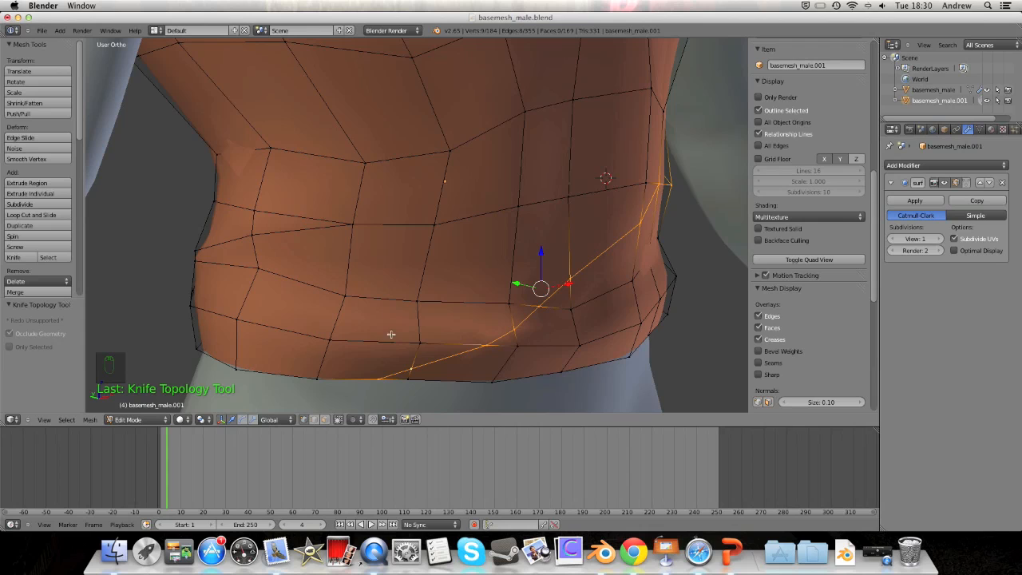
mouse_move(511, 282)
mouse_down()
mouse_move(530, 291)
mouse_move(515, 280)
mouse_up()
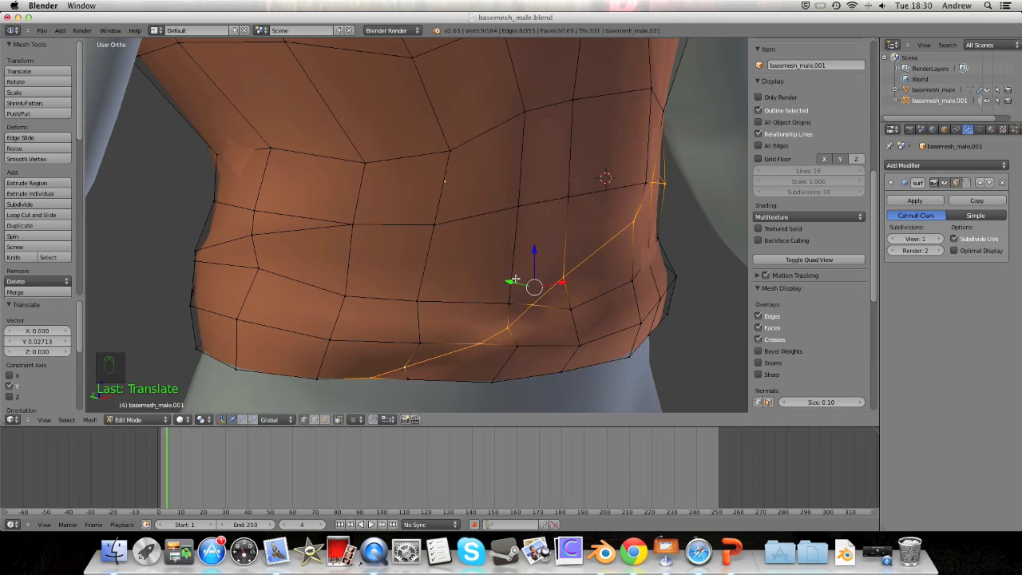
Step: Reselect the hip-line cut vertices and push them −0.0645 along Y for a deeper wrinkle
key(super)
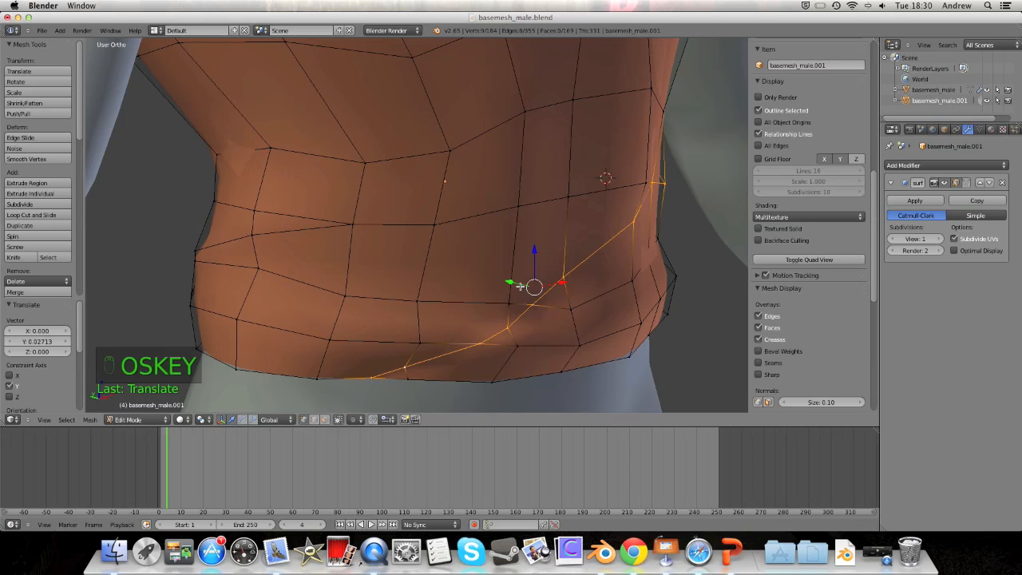
key(super)
middle_drag(467, 292, 556, 297)
middle_drag(609, 273, 495, 361)
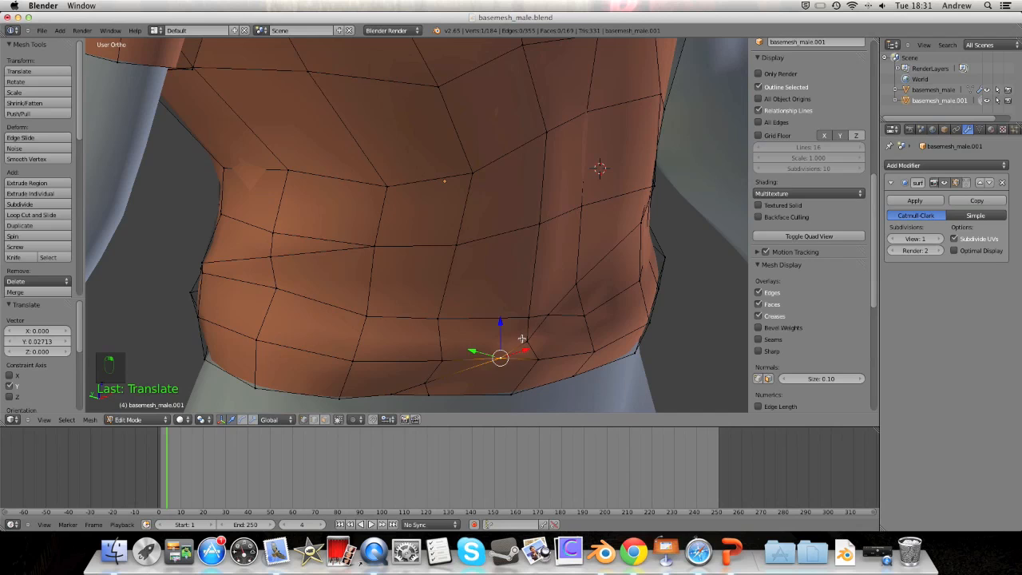
right_click(523, 339)
shift+right_click(558, 305)
shift+right_click(576, 284)
shift+right_click(649, 216)
shift+right_click(643, 220)
middle_drag(642, 221, 531, 223)
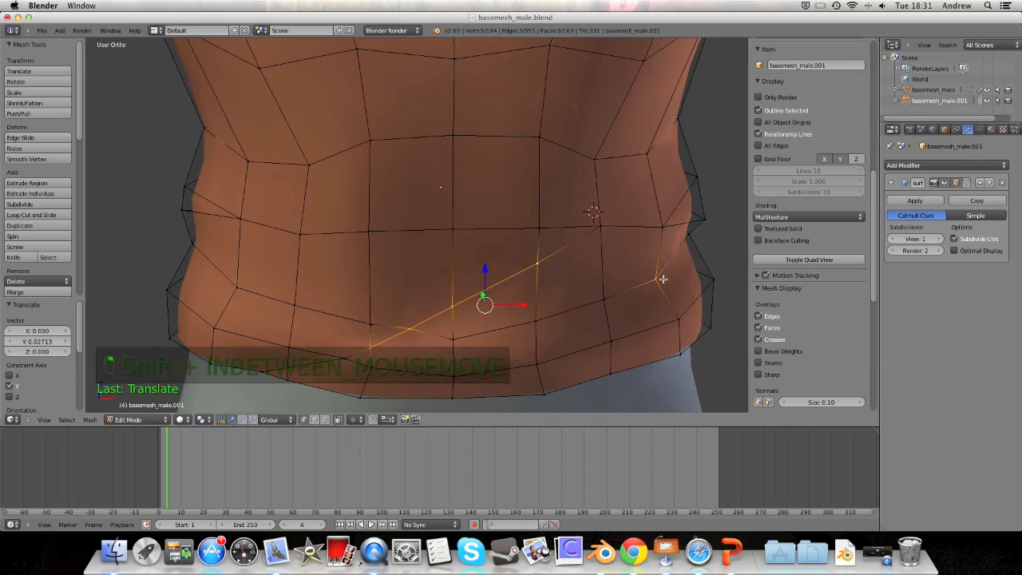
shift+right_click(663, 278)
shift+right_click(599, 223)
middle_drag(603, 234, 620, 266)
drag(567, 260, 584, 267)
middle_drag(708, 269, 612, 263)
Step: Take the shirt back to Object Mode and view the torso from the side
scroll(512, 273, down, 3)
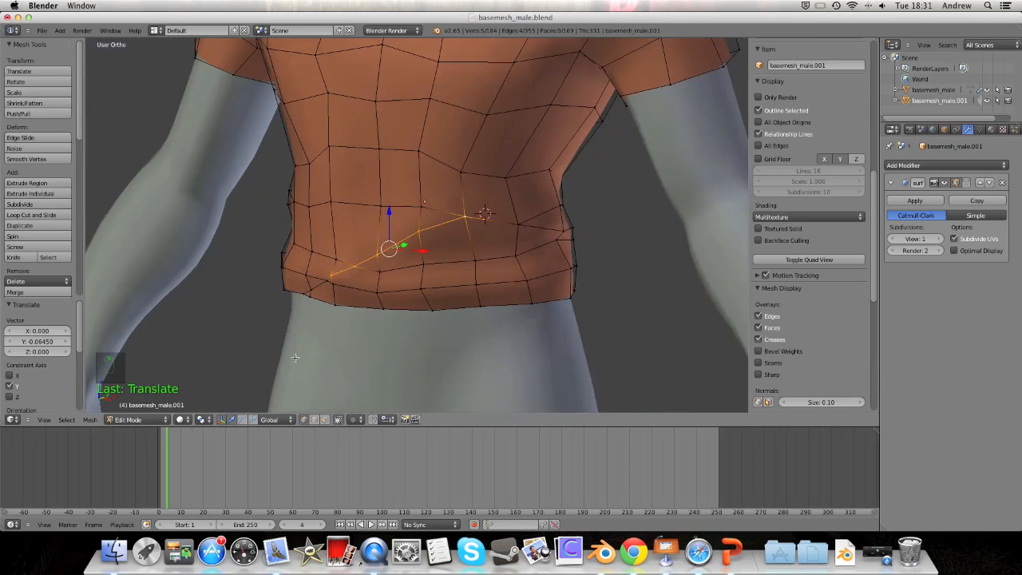
click(152, 418)
click(140, 408)
middle_drag(263, 317, 391, 254)
middle_drag(275, 321, 327, 313)
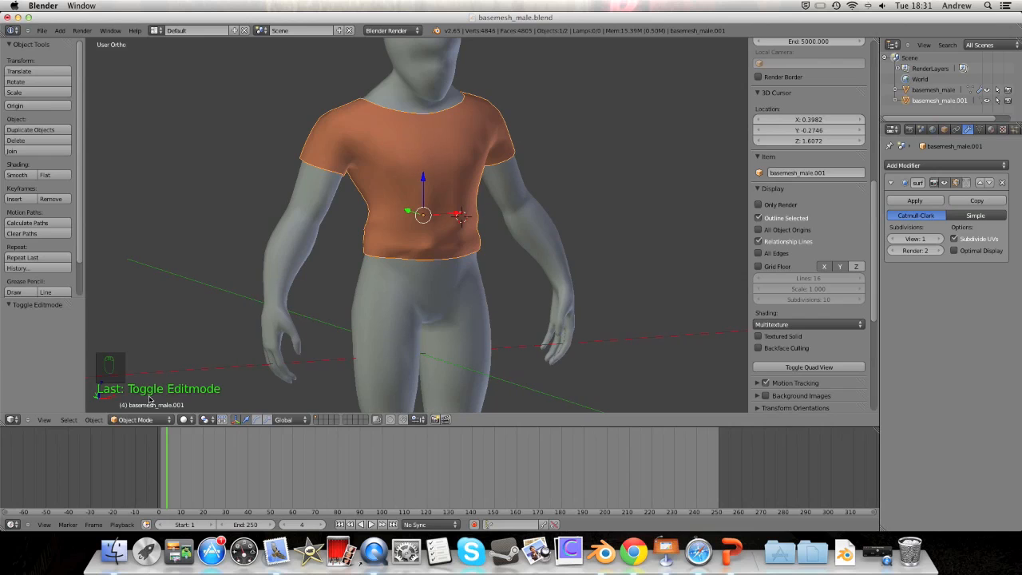
alt+drag(199, 319, 334, 263)
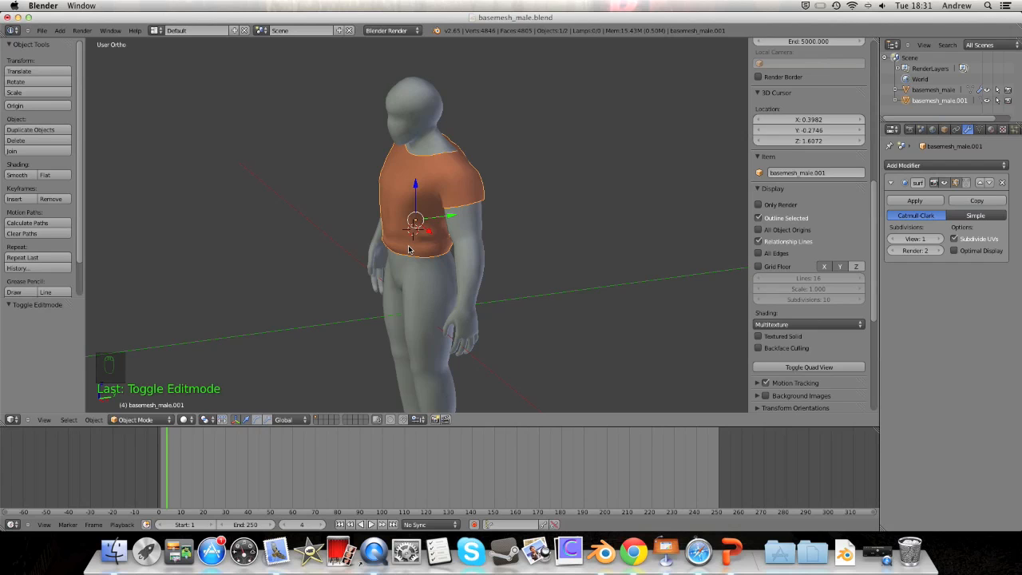
middle_drag(492, 225, 352, 215)
middle_drag(425, 241, 464, 238)
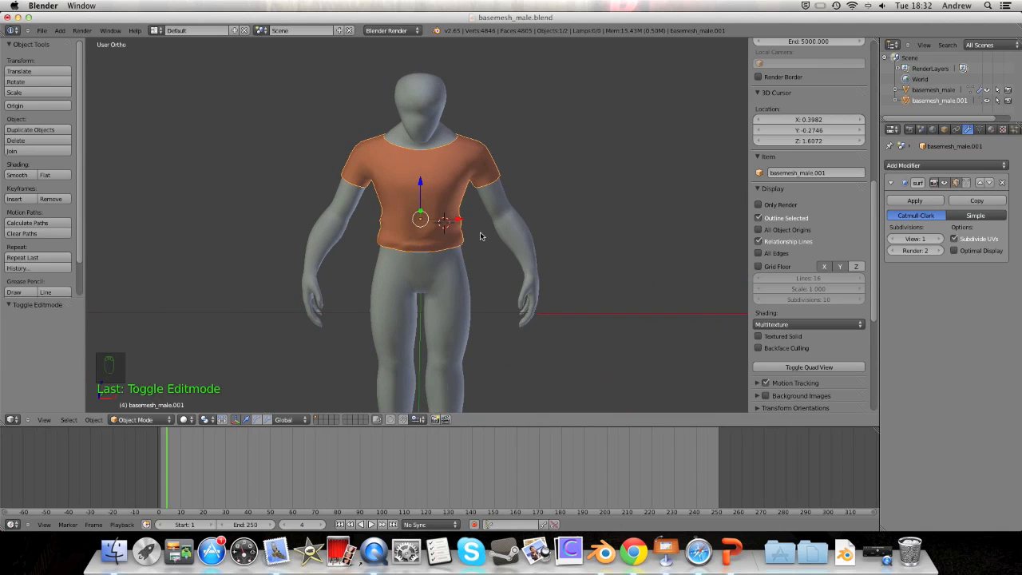
scroll(474, 257, down, 4)
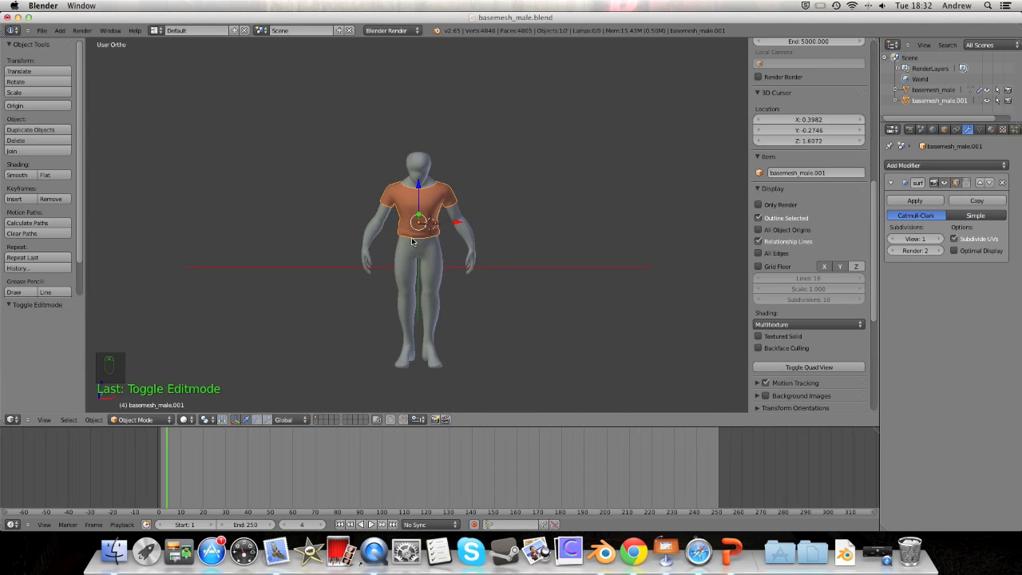